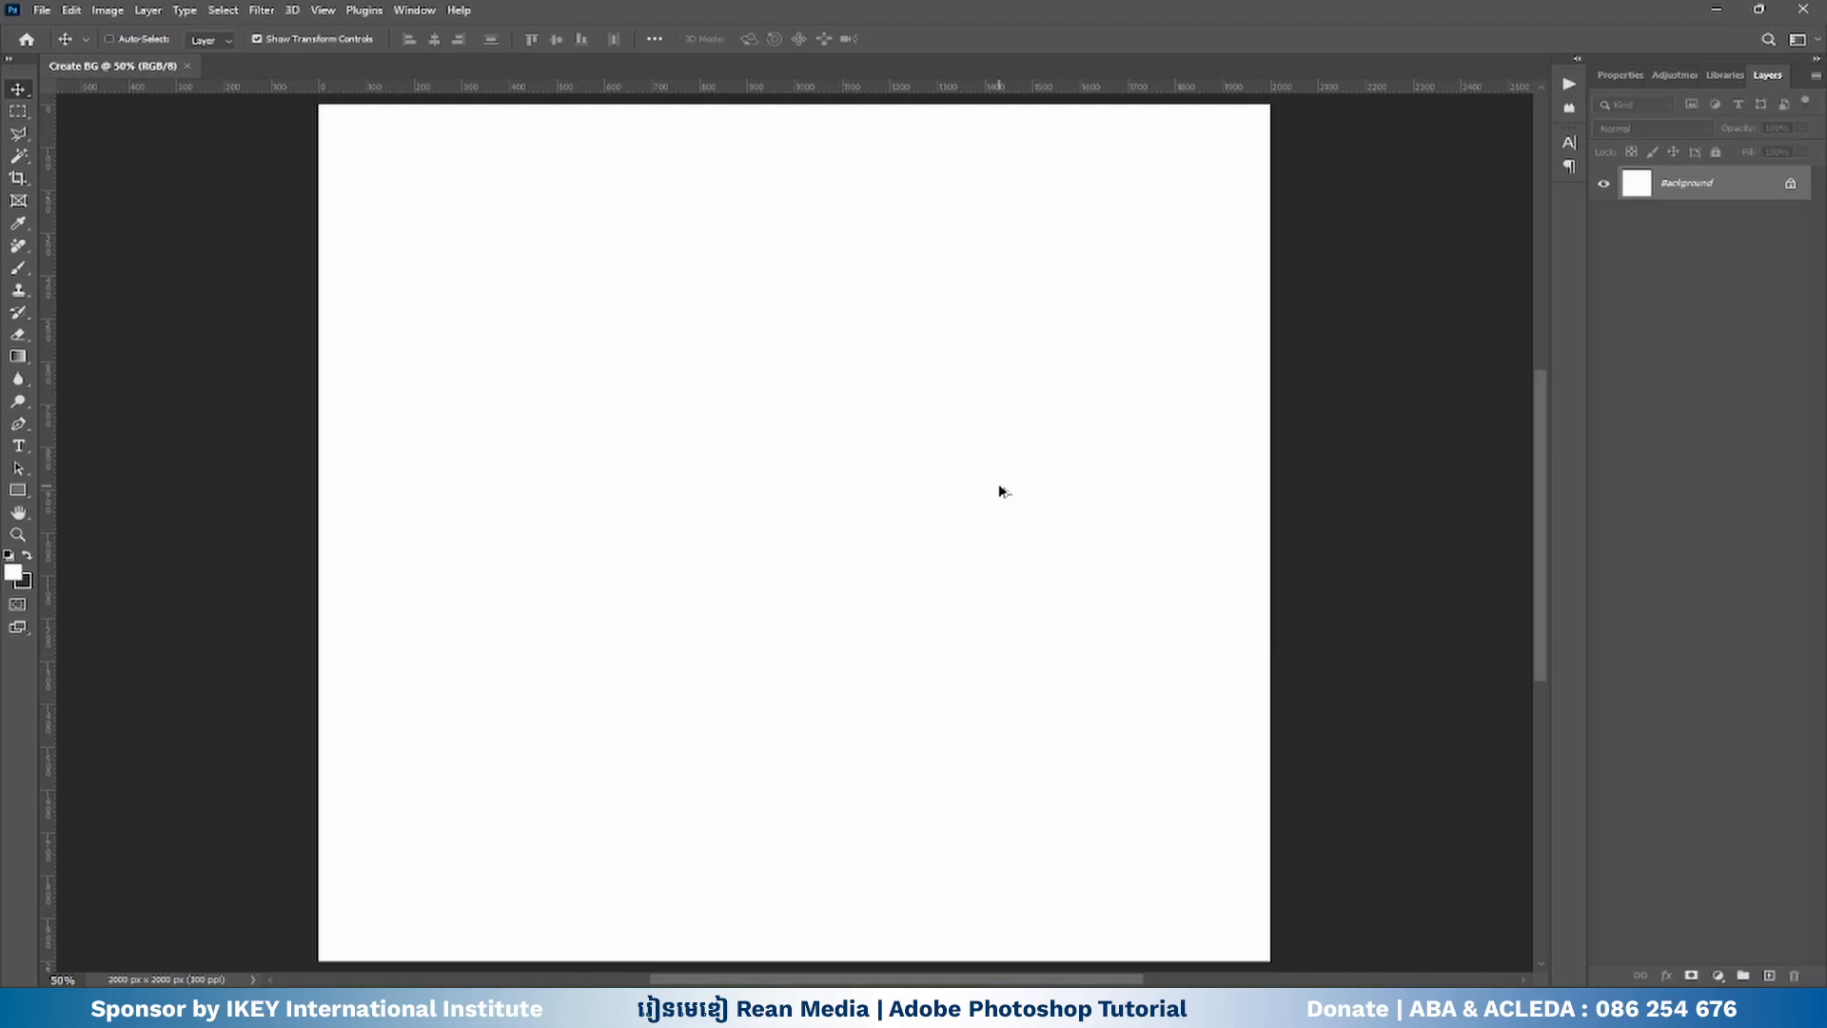
- Unlock the white Background layer to turn it into a regular layer and leave it selected
scroll(999, 489, "down", 1)
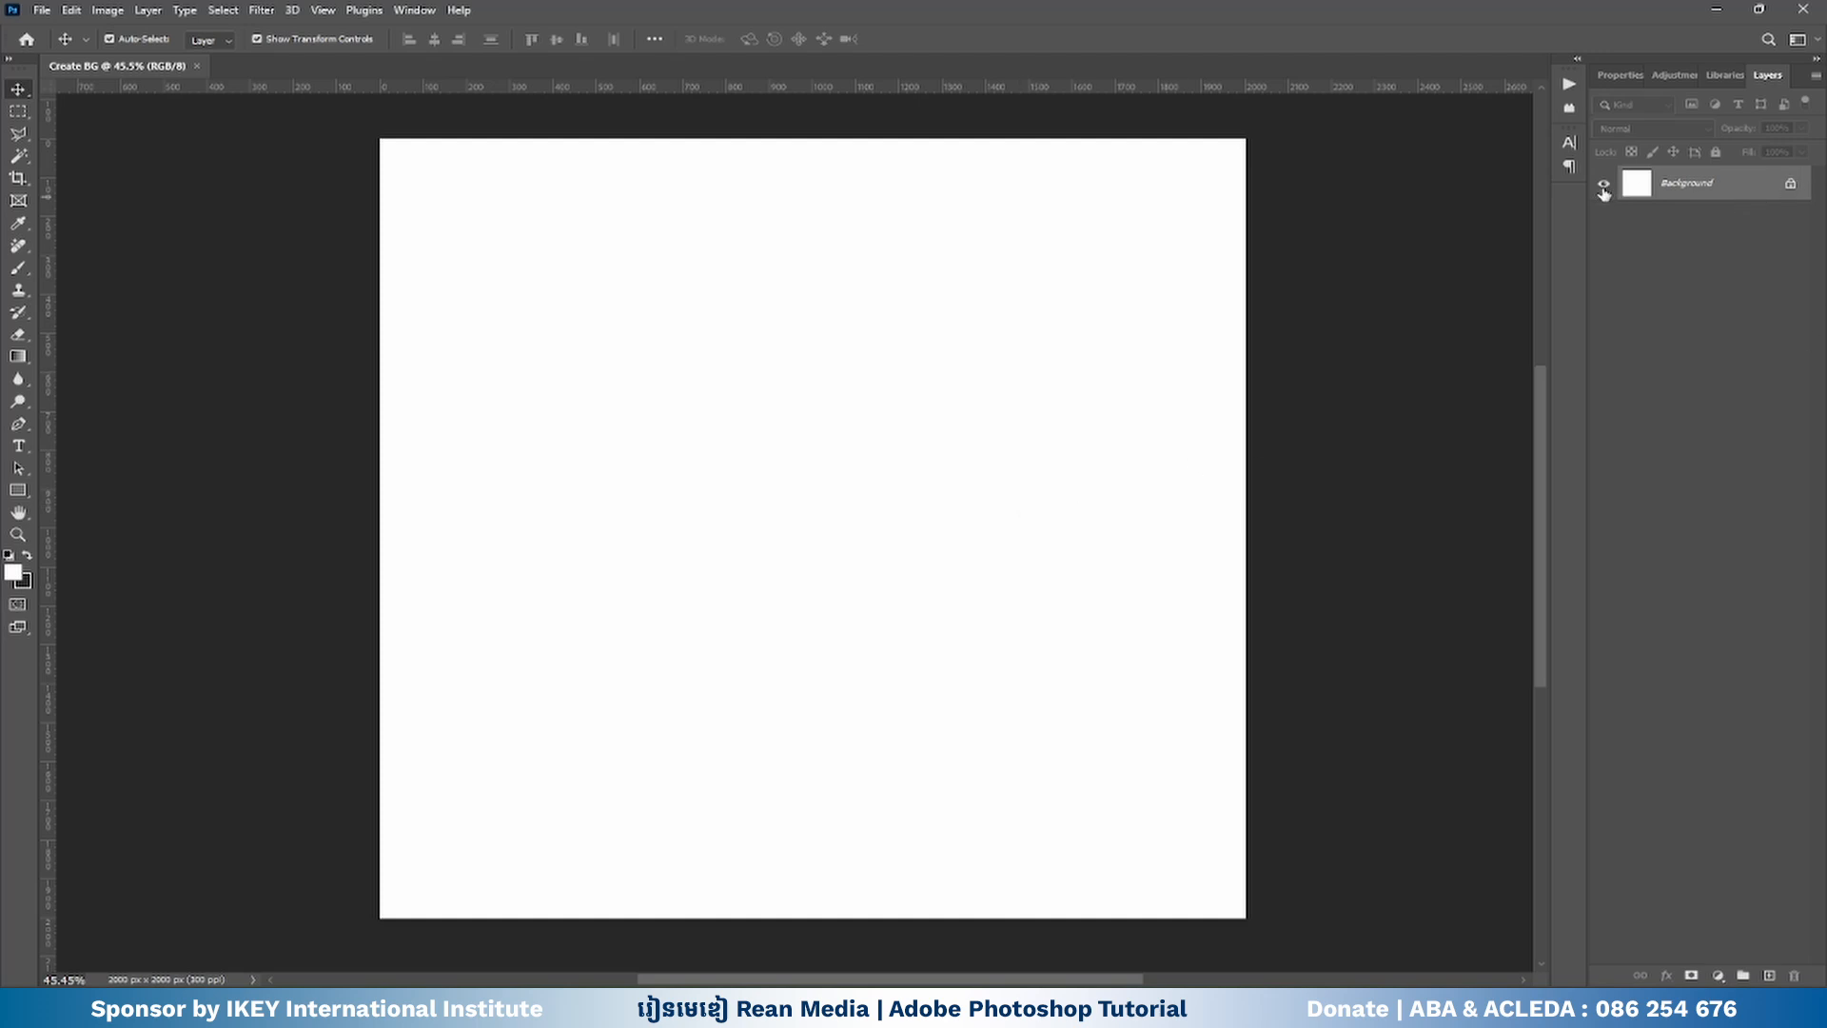
left_click(1790, 186)
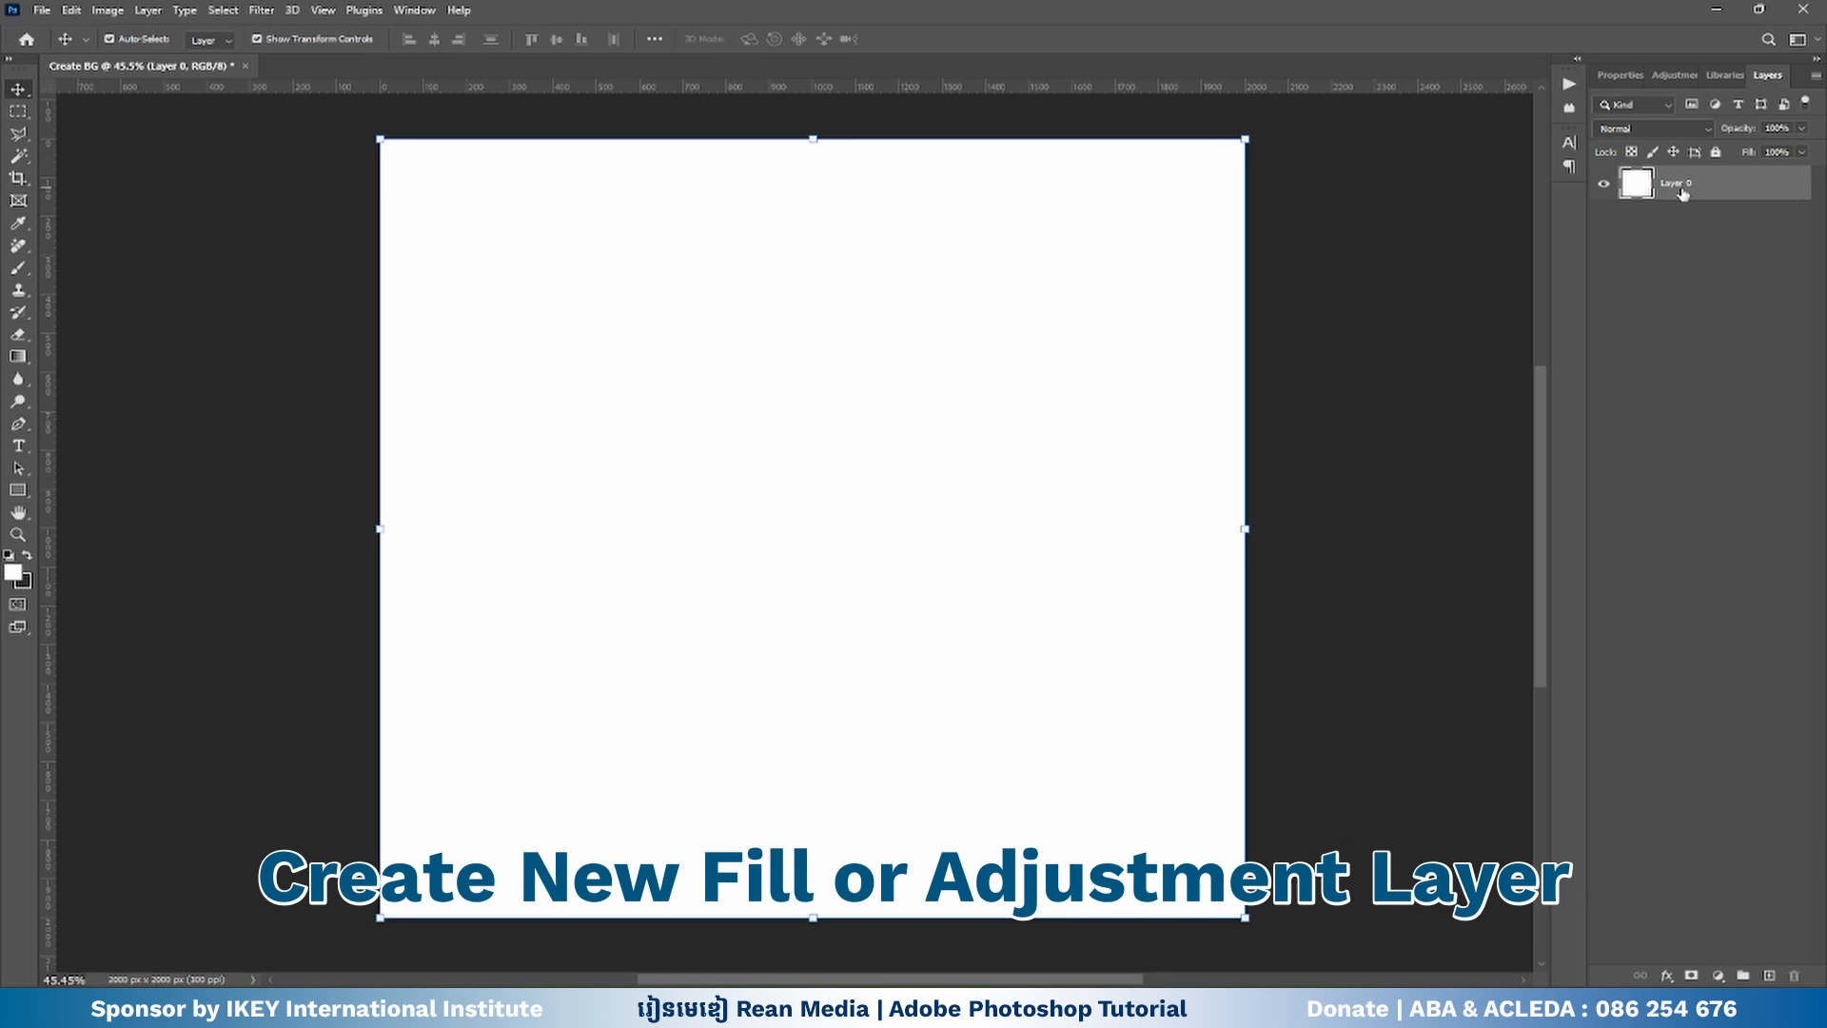
left_click(1705, 769)
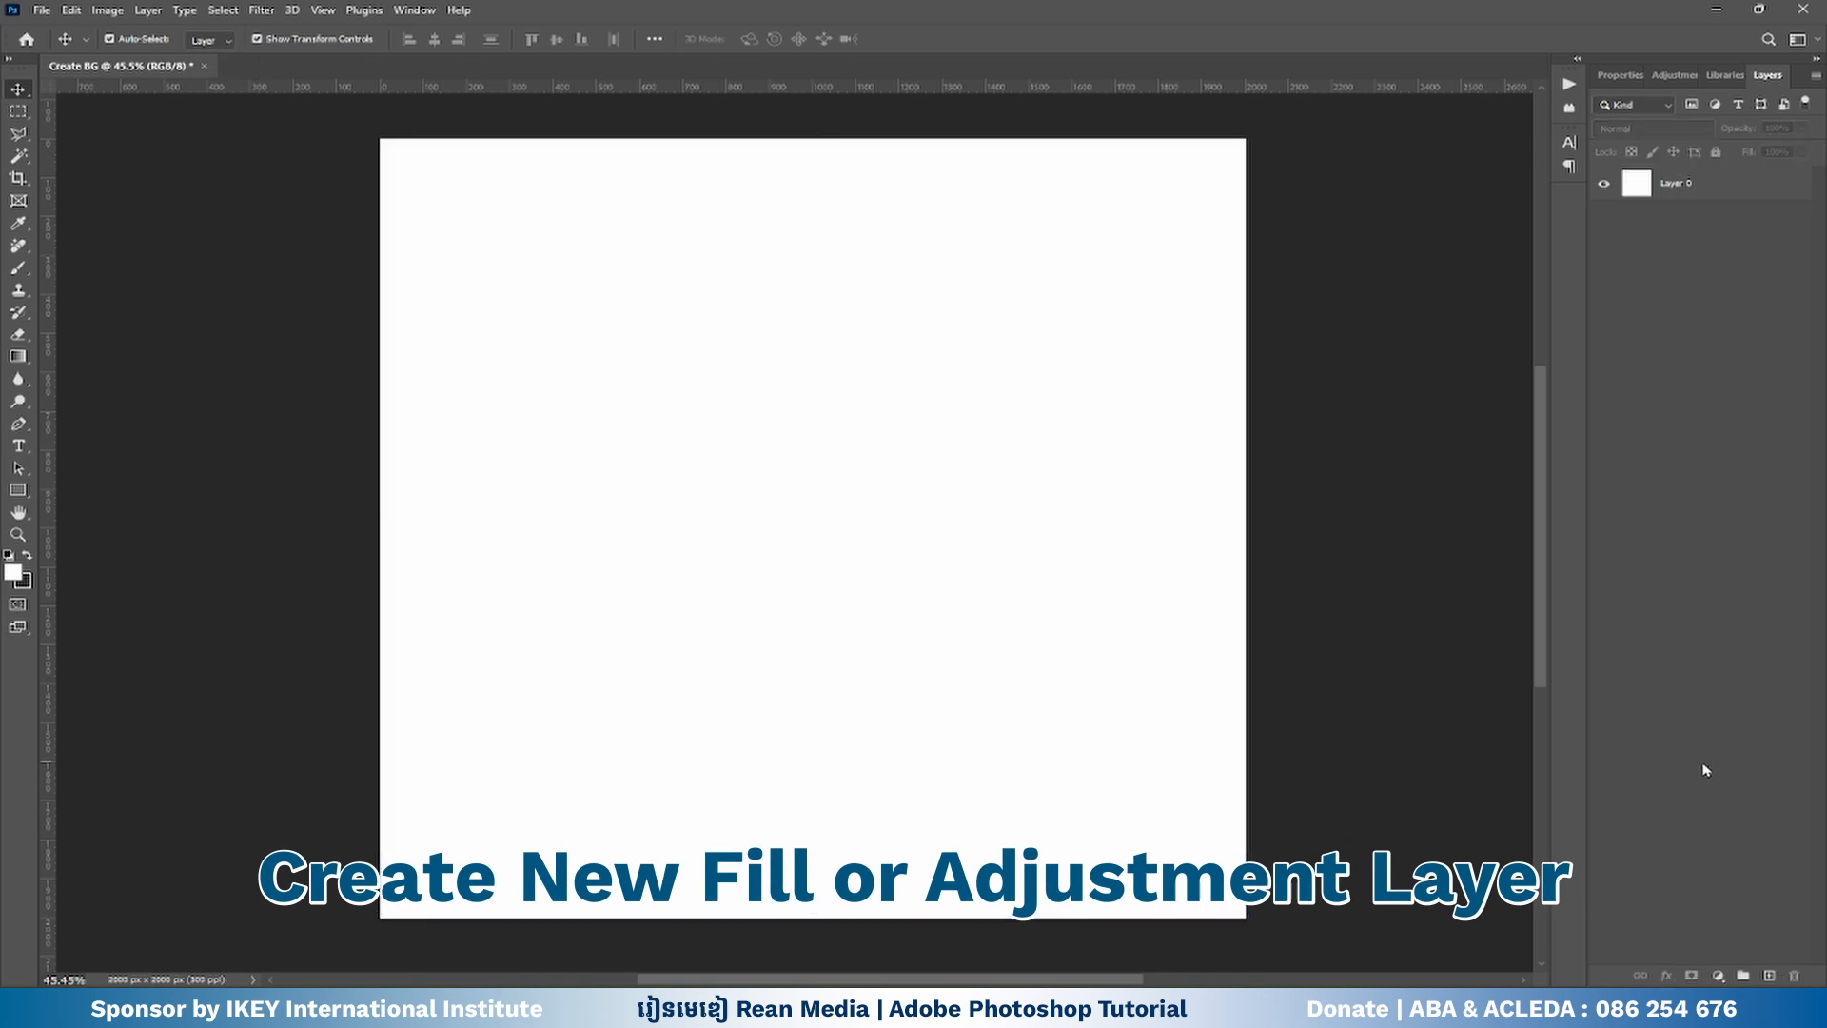
left_click(961, 533)
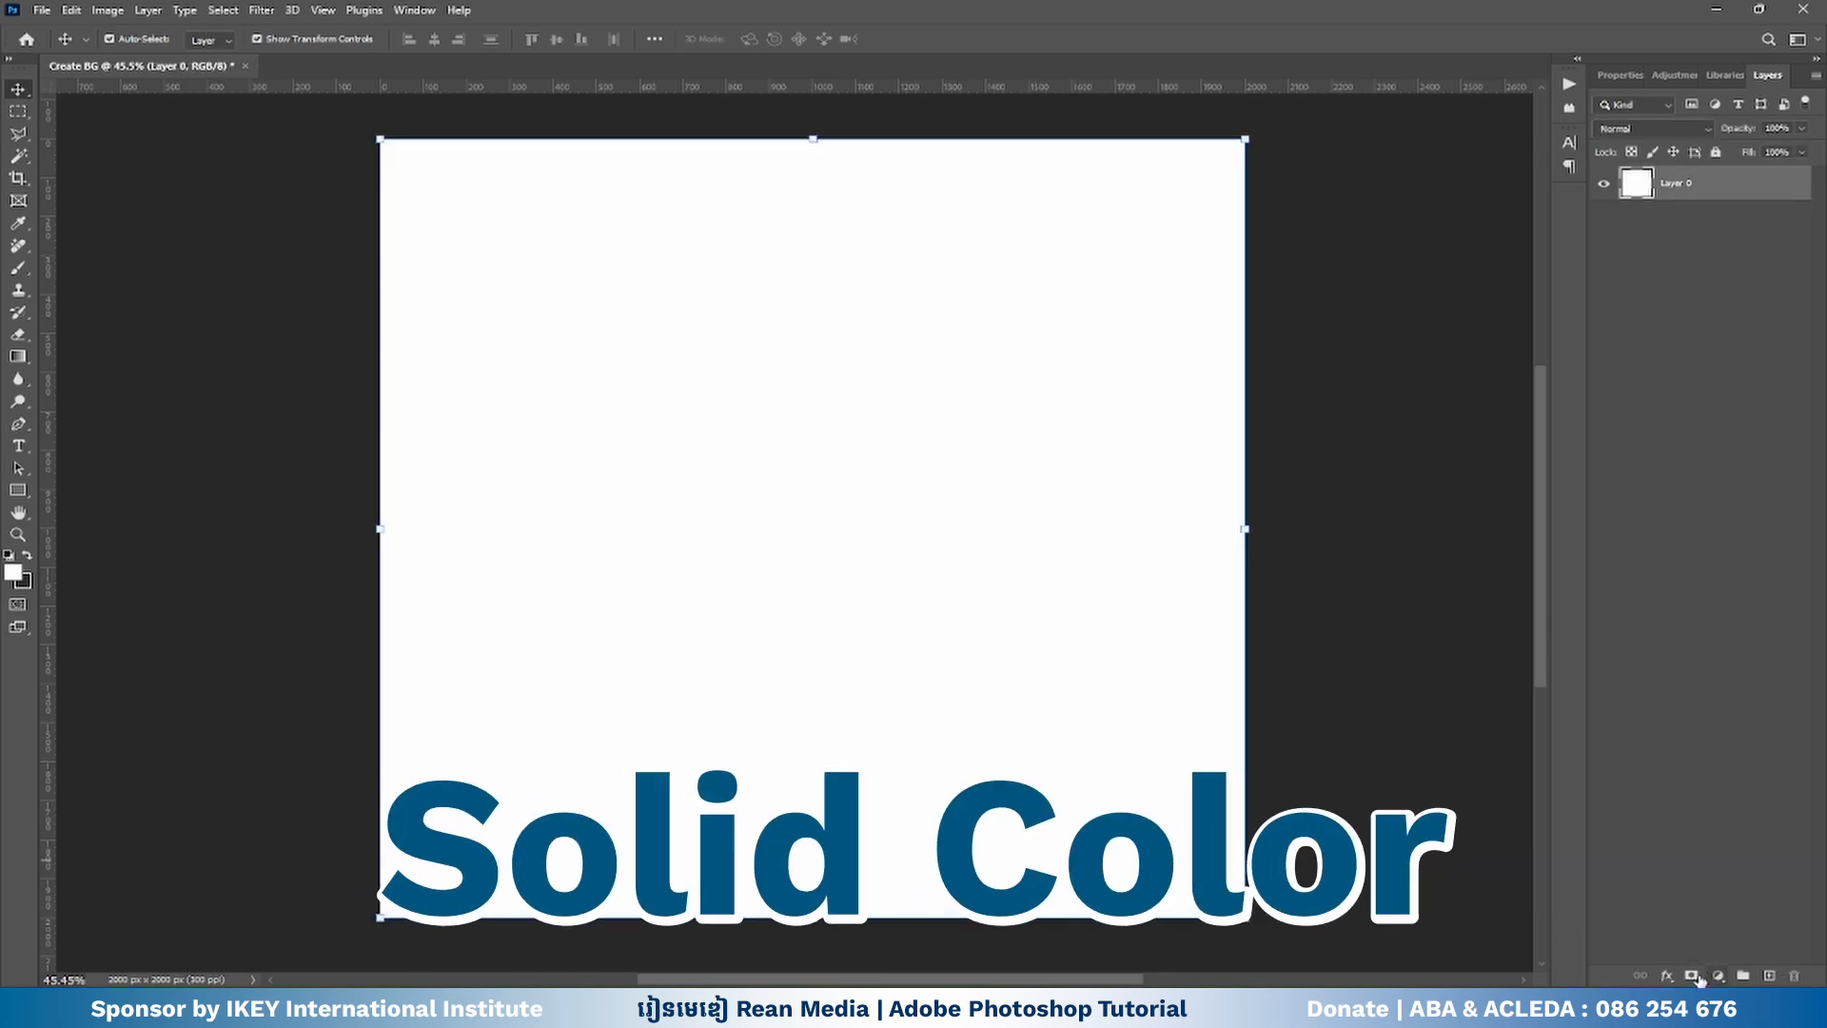
- Add a Solid Color fill layer above the white layer and restrict its color choices to web colors only
left_click(1728, 978)
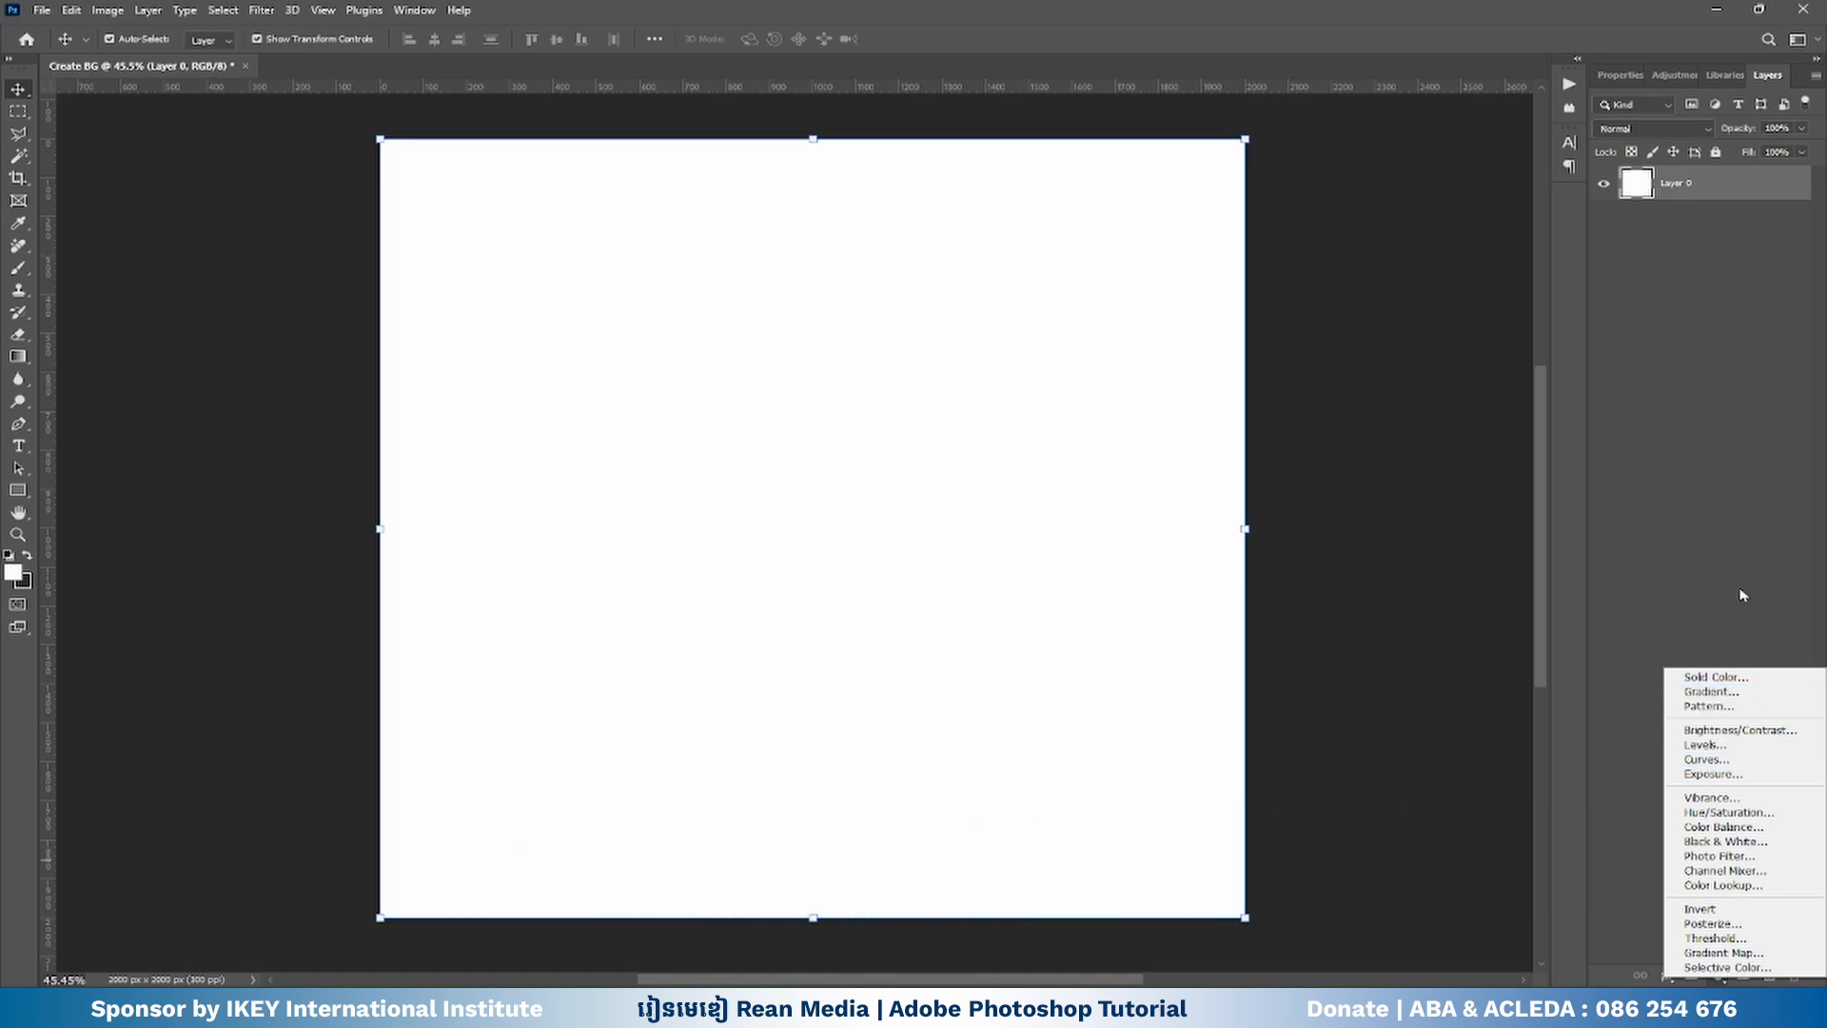
left_click(1713, 676)
mouse_move(1451, 402)
left_mouse_down()
mouse_move(1441, 362)
mouse_move(1499, 310)
mouse_move(1452, 471)
mouse_move(1172, 468)
mouse_move(1217, 371)
mouse_move(1251, 424)
mouse_move(1213, 480)
left_mouse_up()
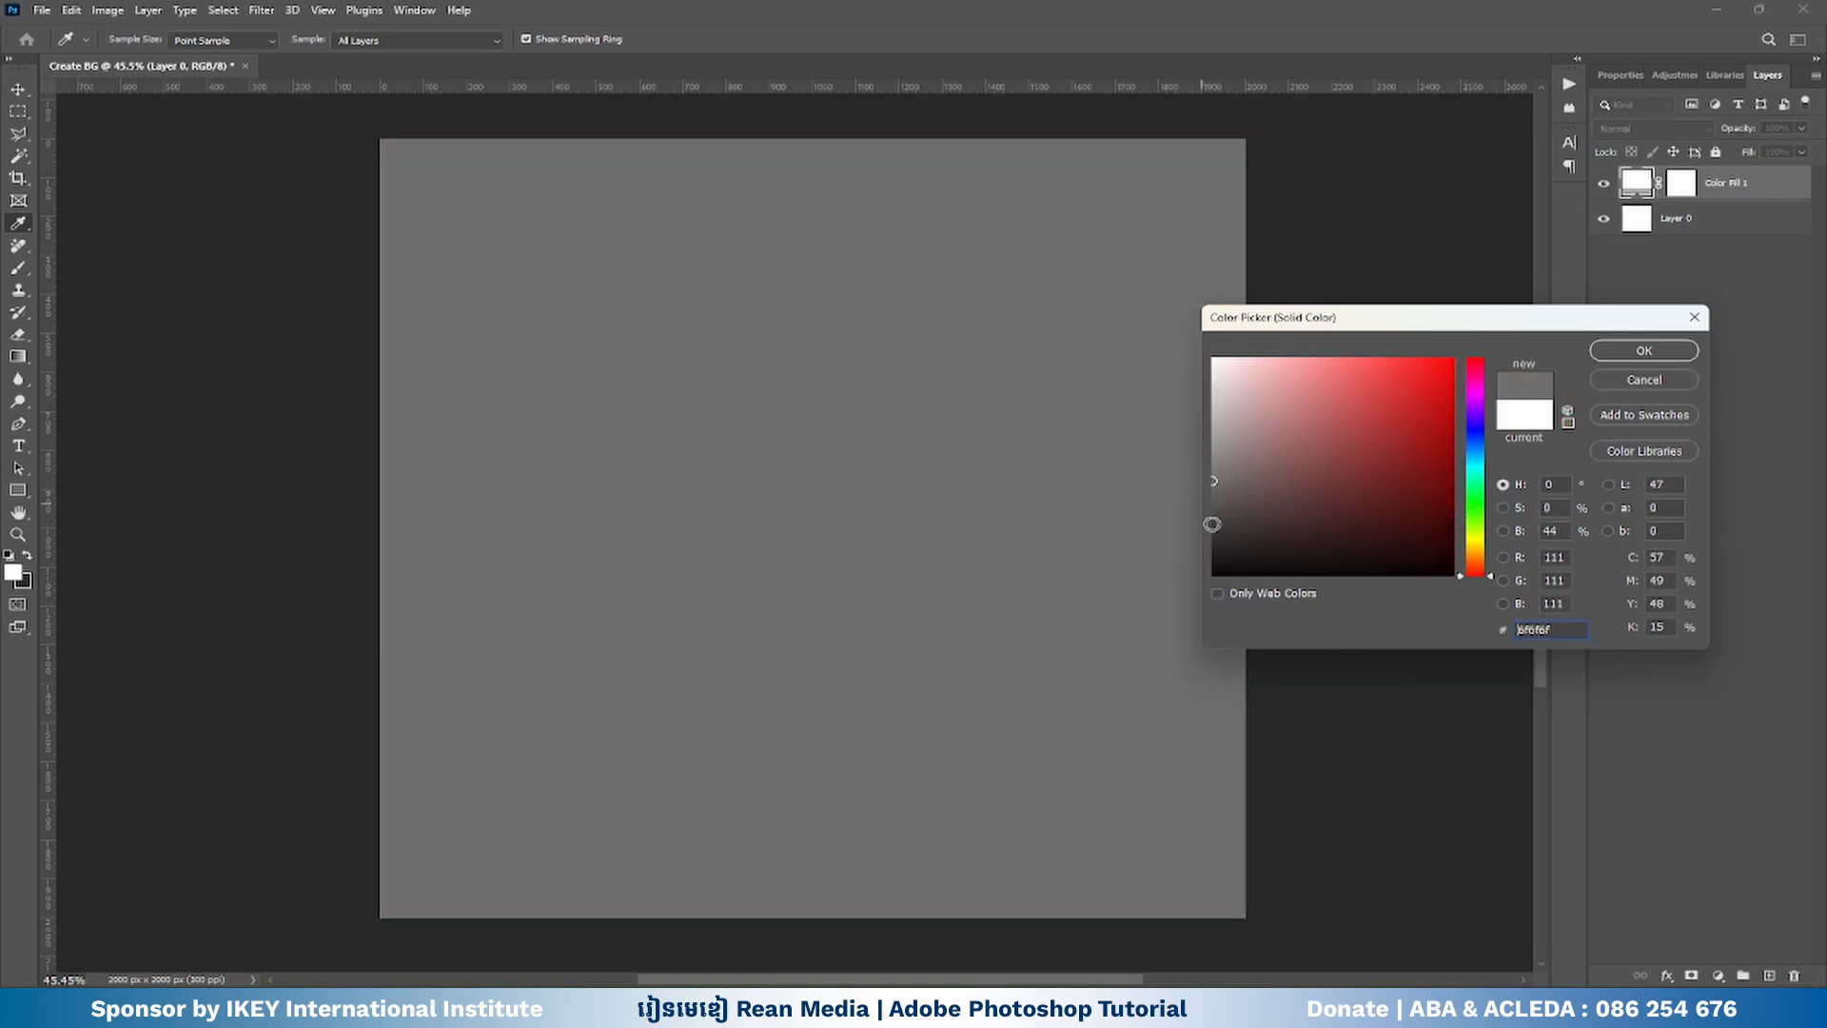
left_click(1222, 597)
- Try red and blue shades for the solid fill, settling on the muted dark blue 333366
left_click(1333, 483)
left_click(1436, 491)
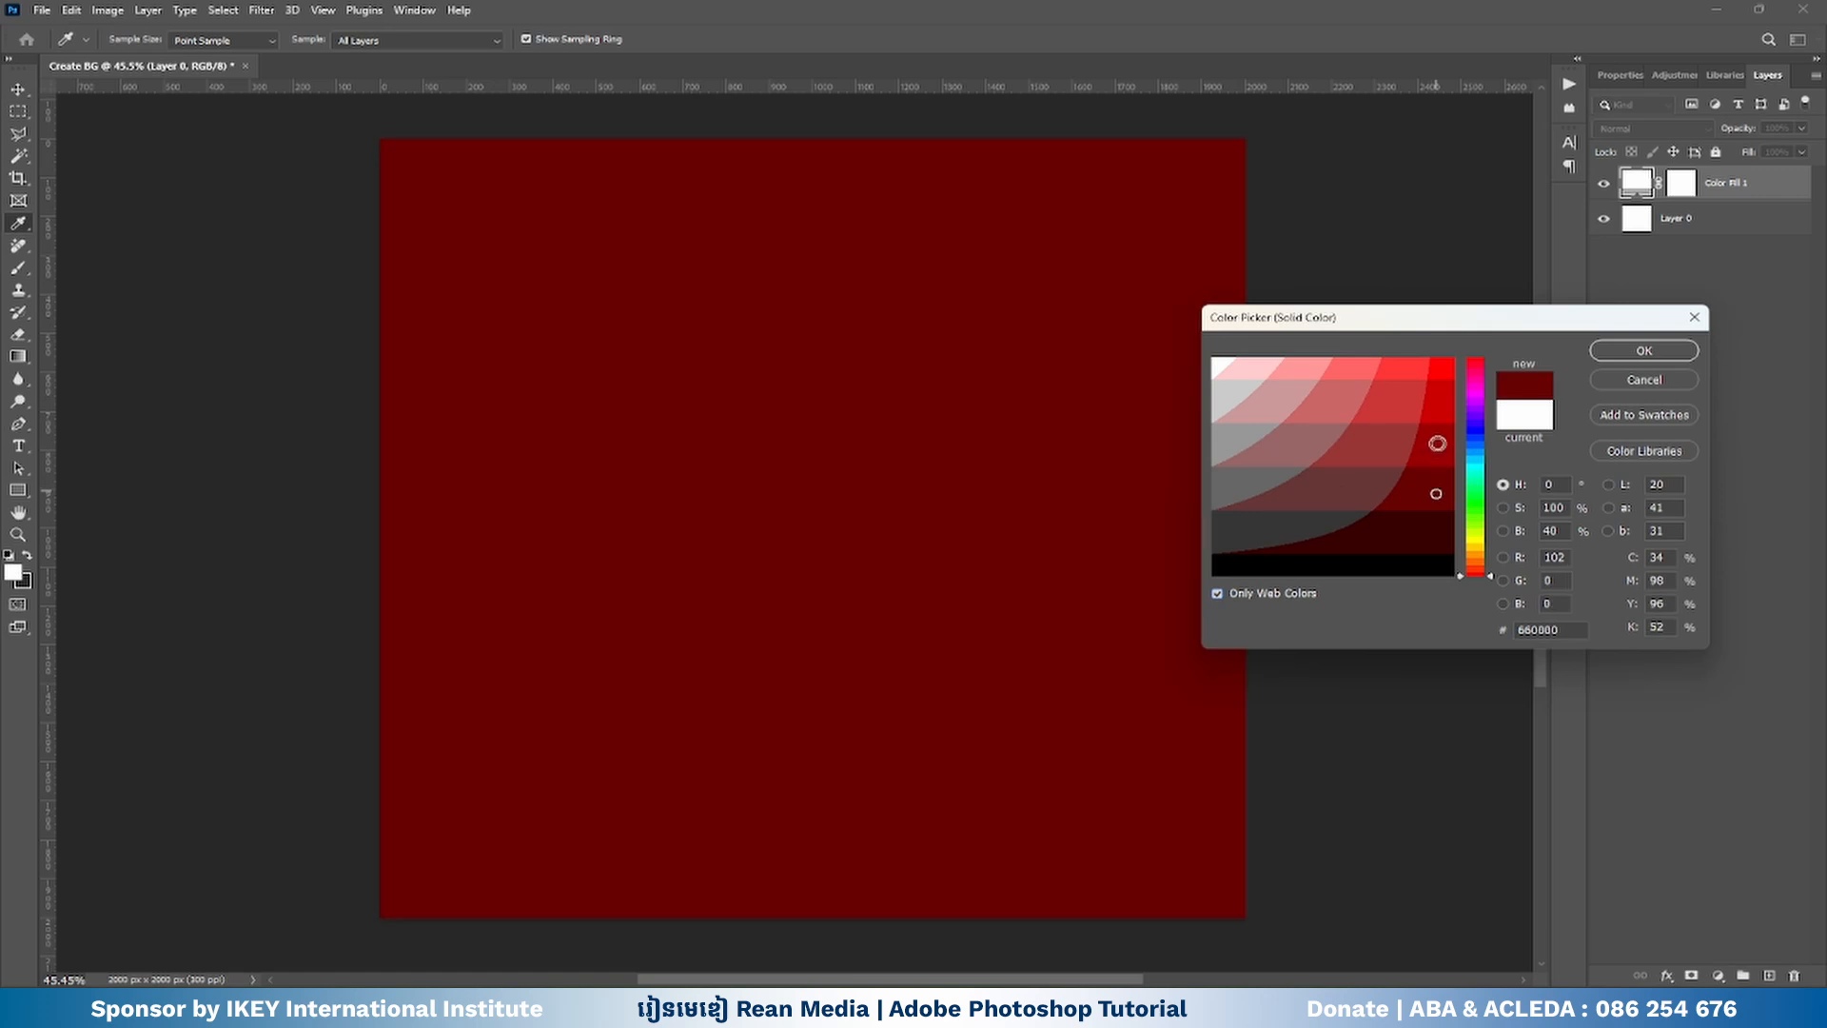
left_click(1436, 444)
left_click(1441, 402)
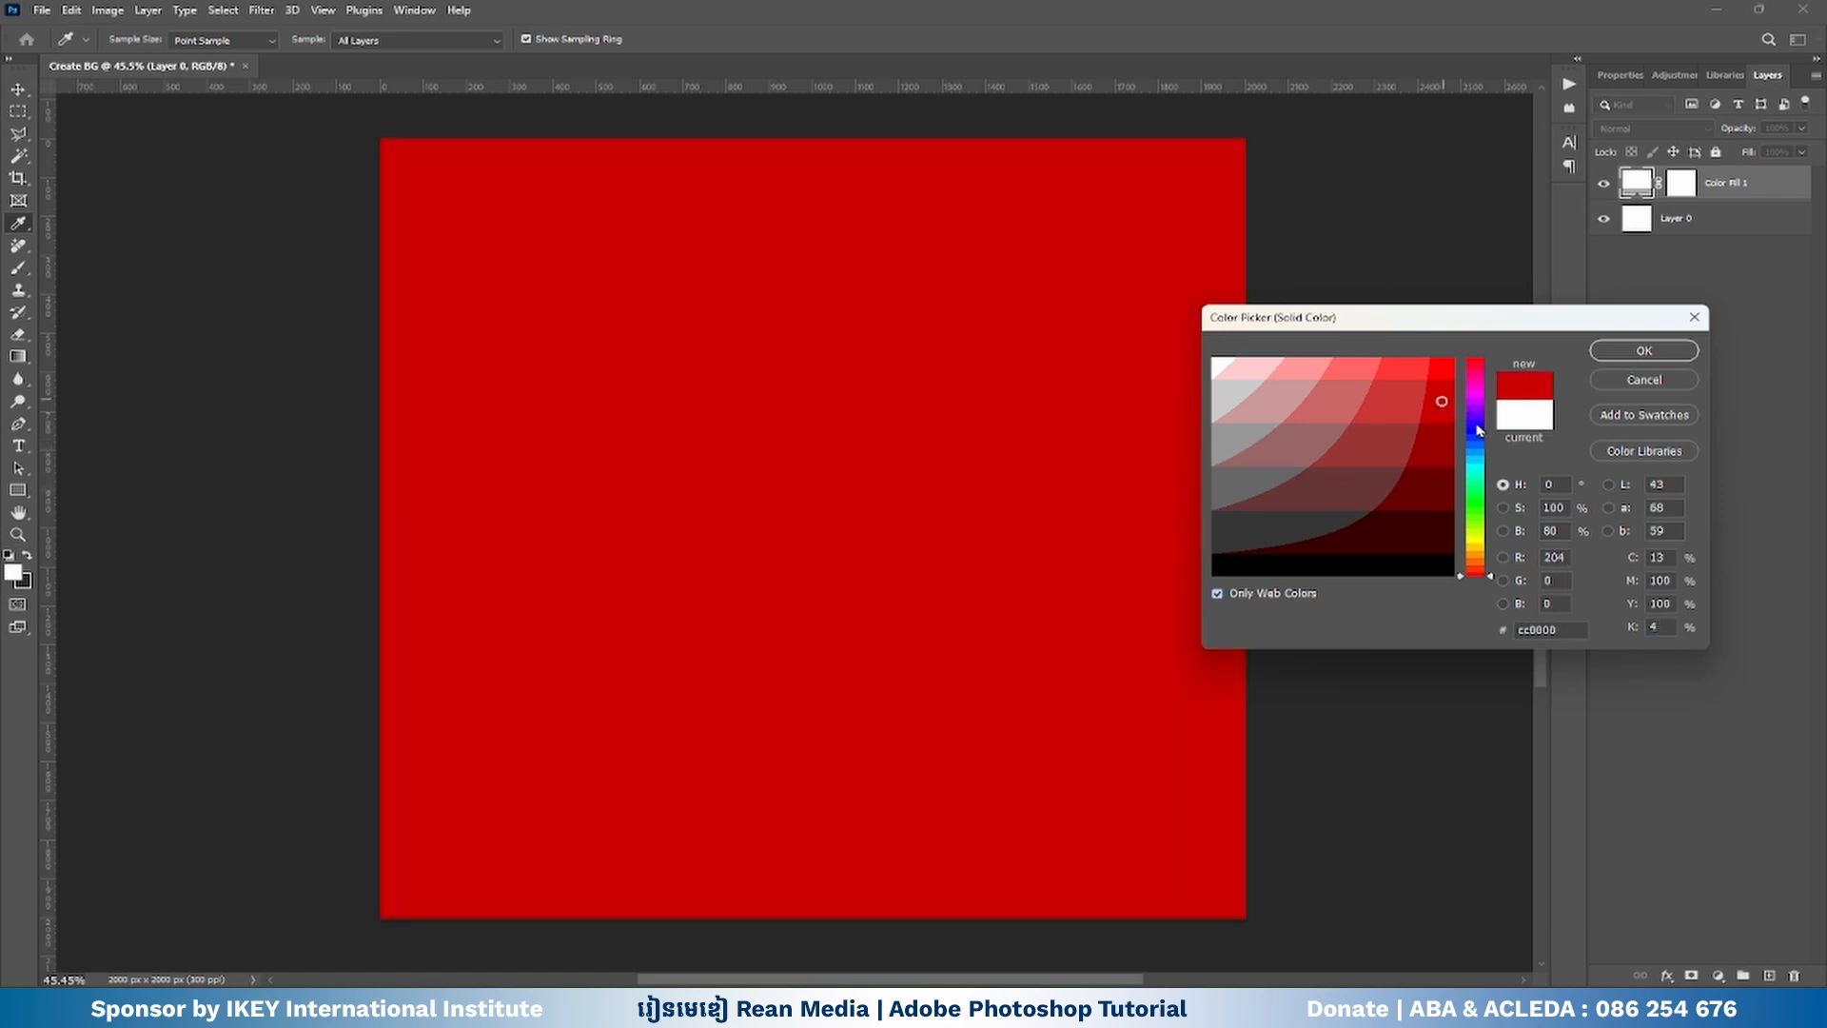
left_click(1478, 426)
left_click(1446, 498)
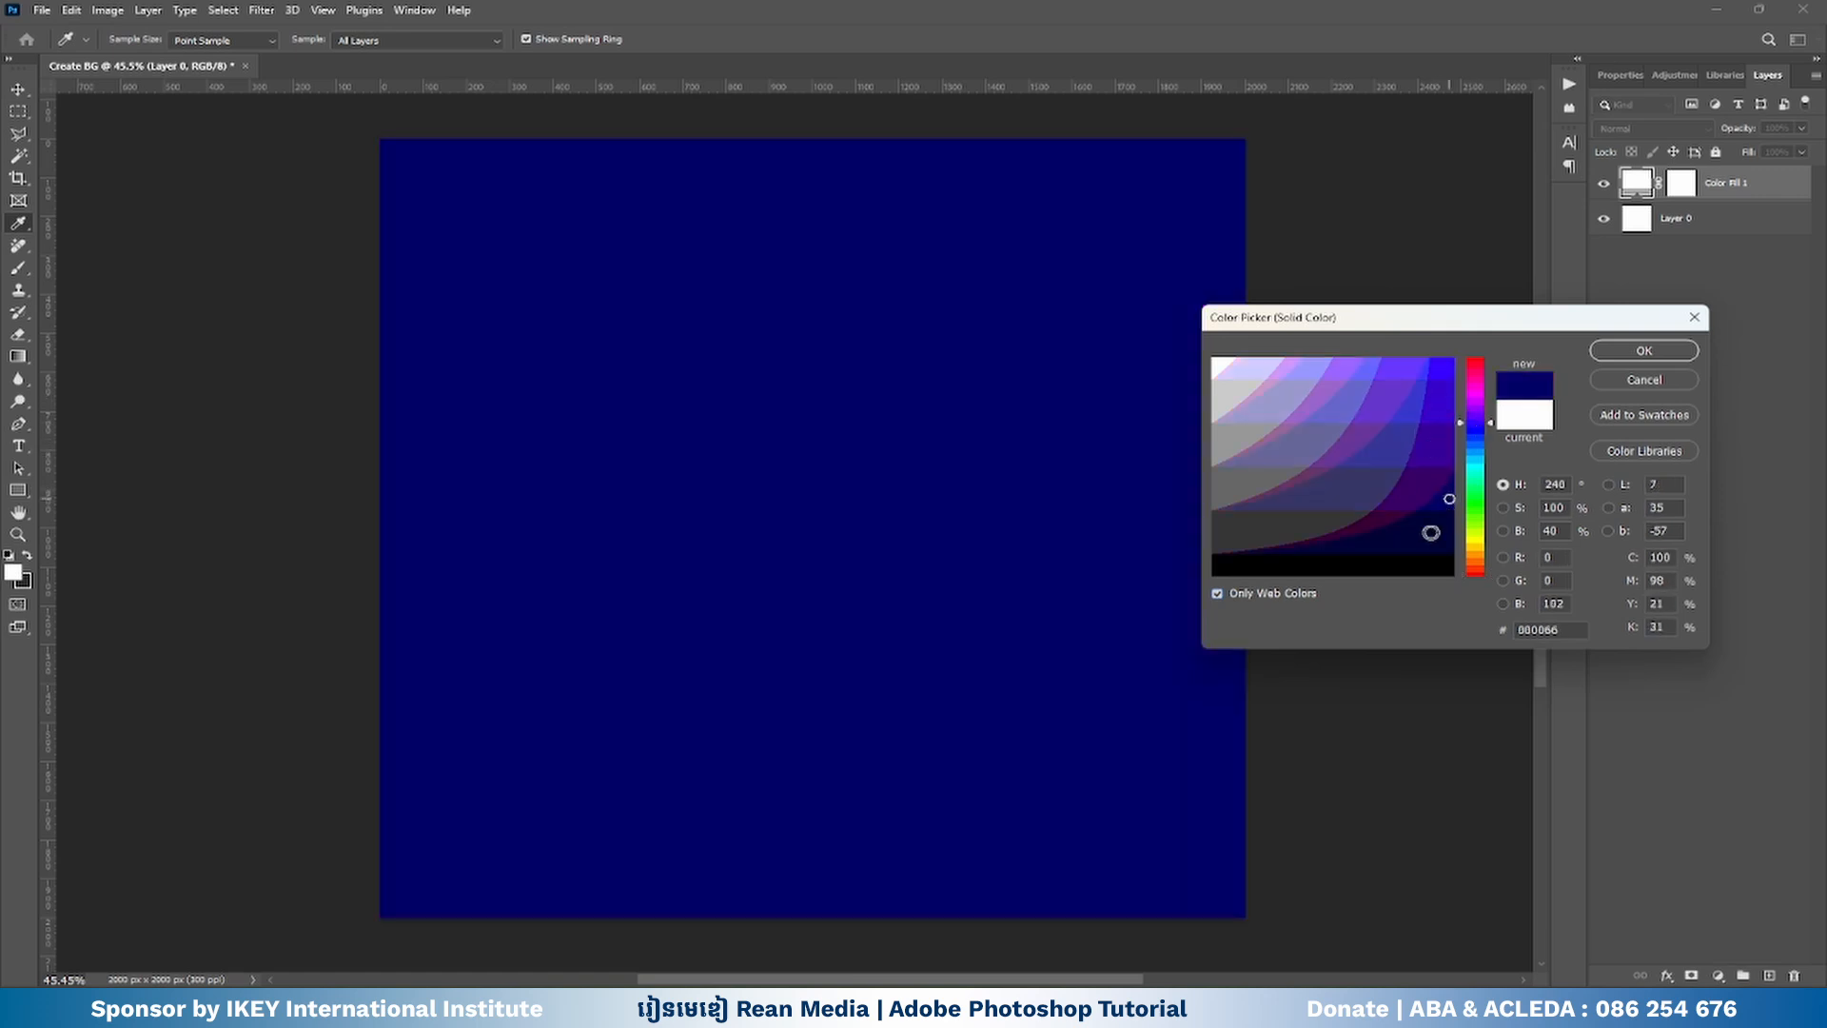
left_click(1352, 493)
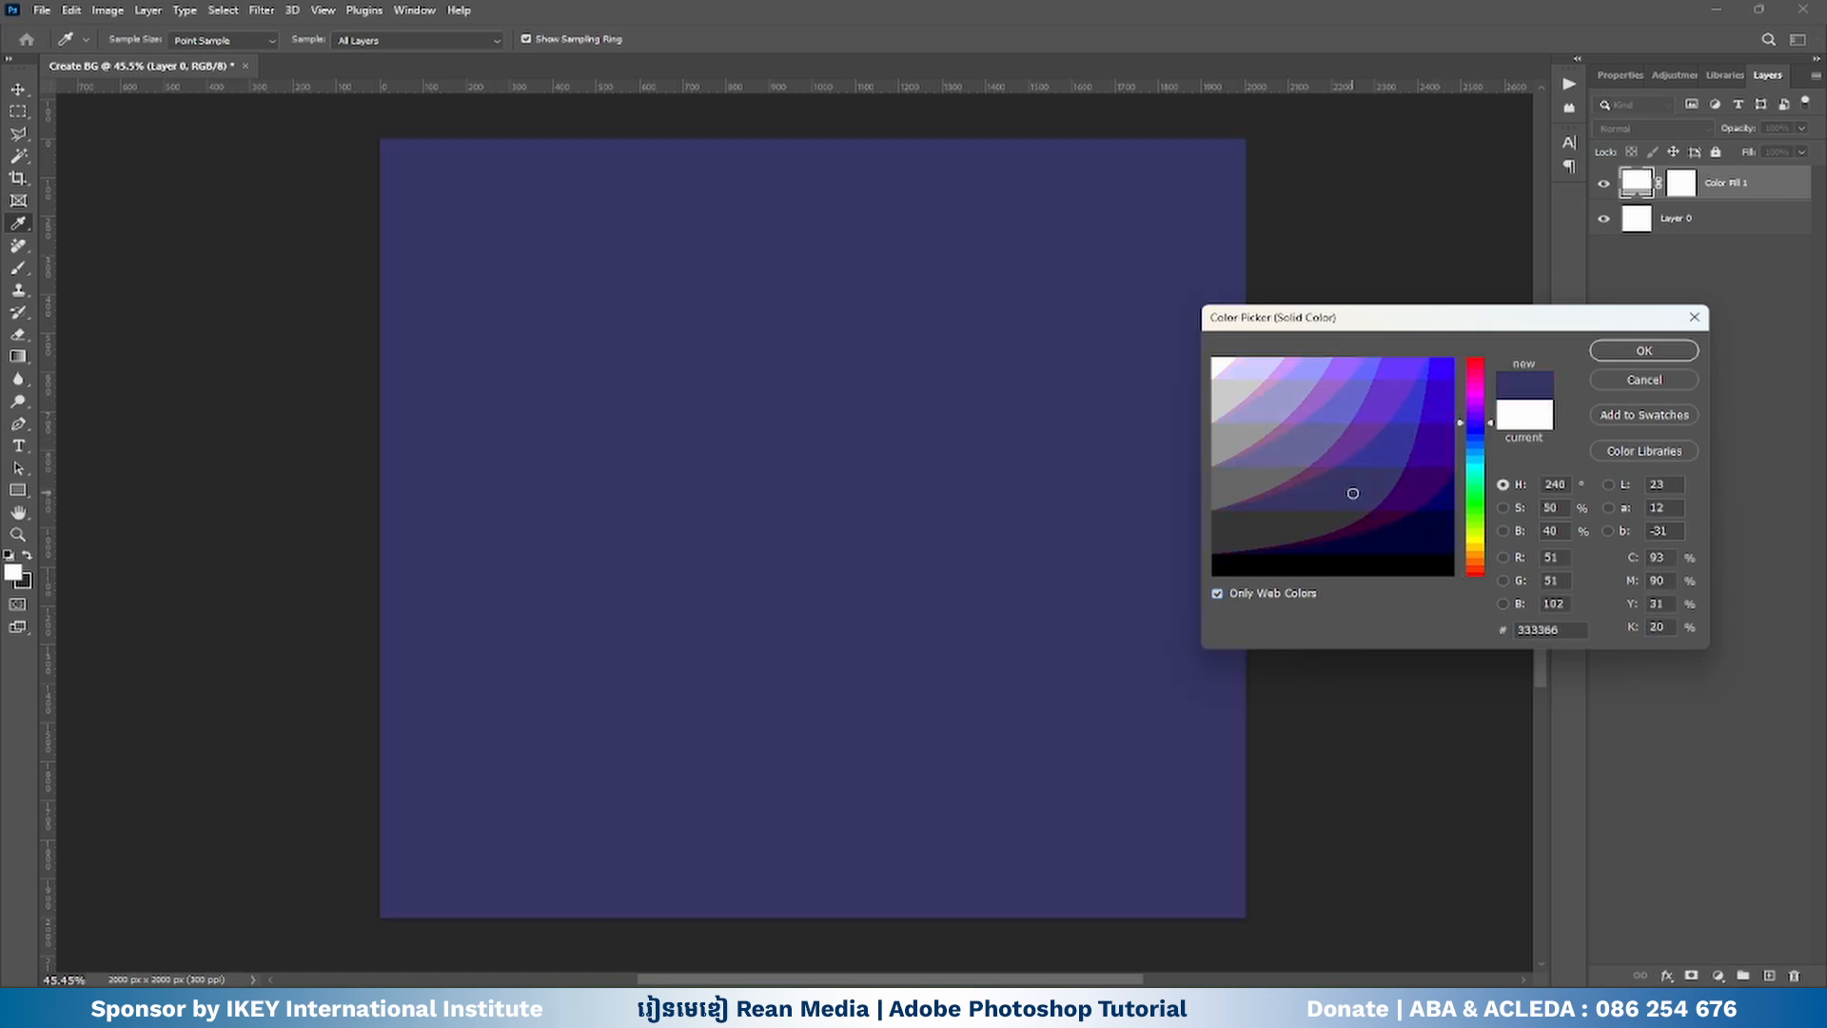
left_click(1595, 354)
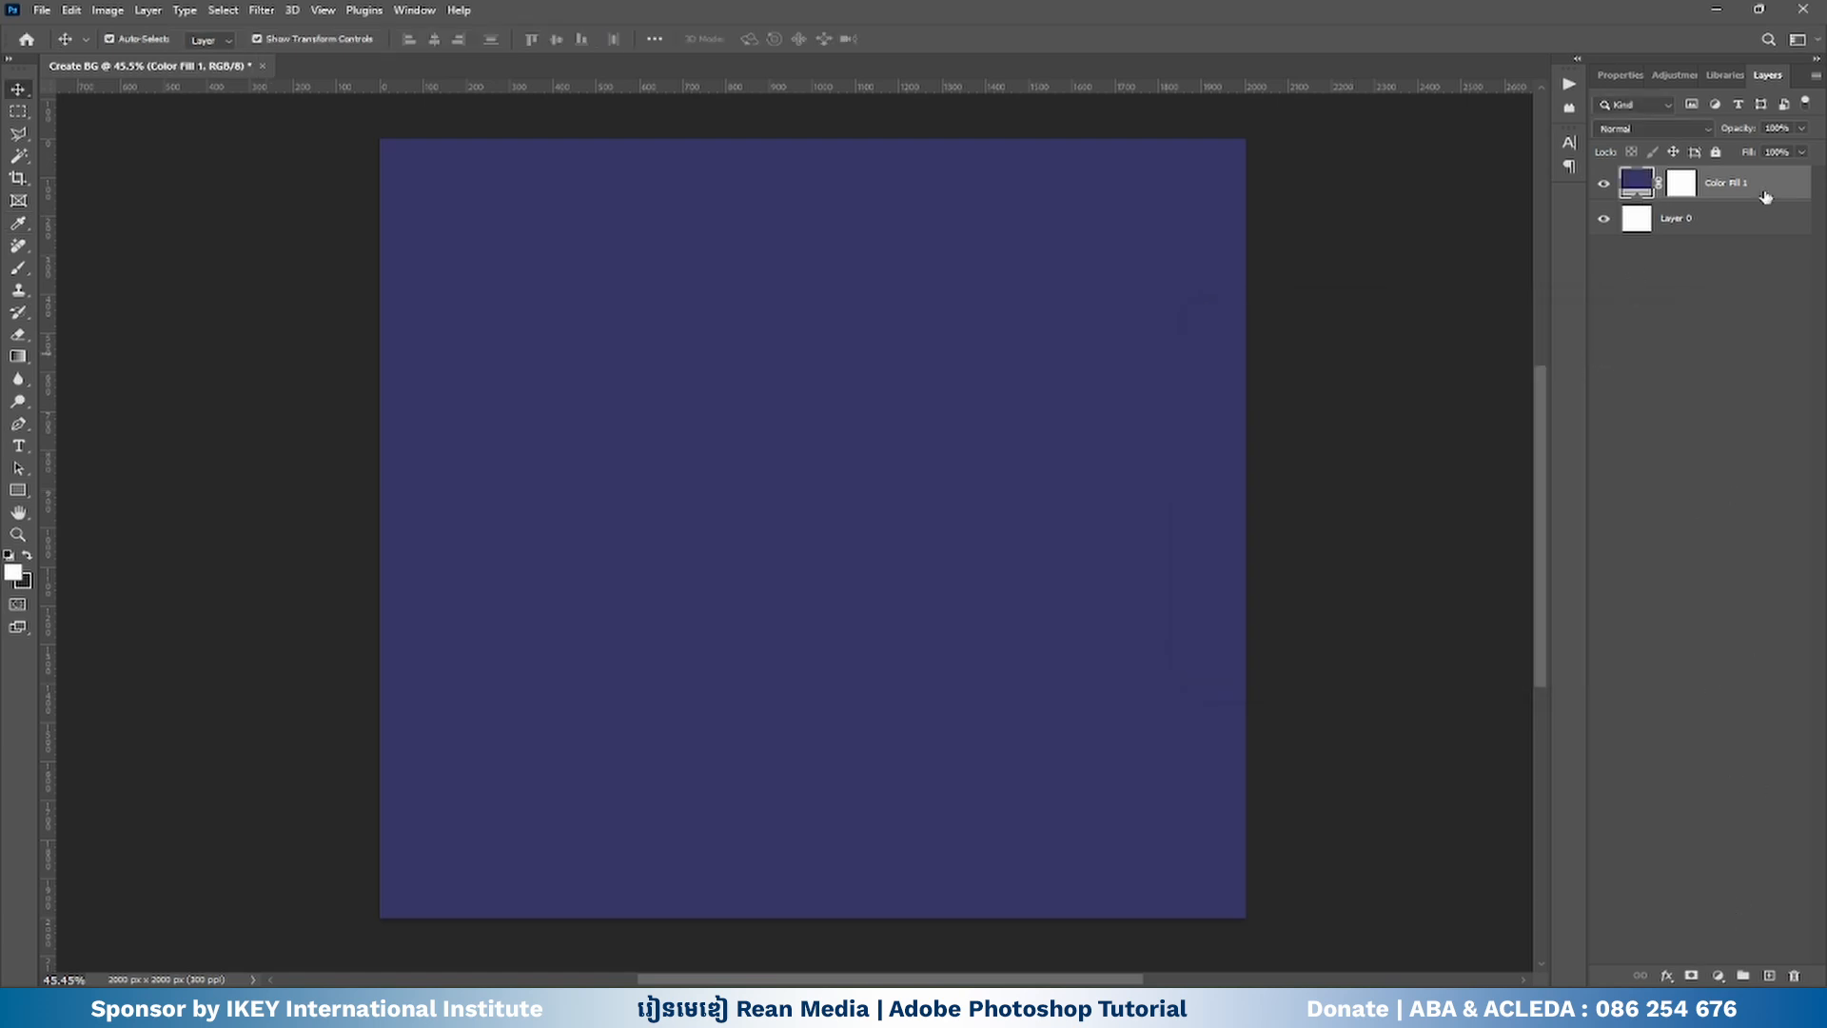
- Reopen the color fill layer's color, try some blues and a gold, and change it to a dark golden brown
double_click(1638, 195)
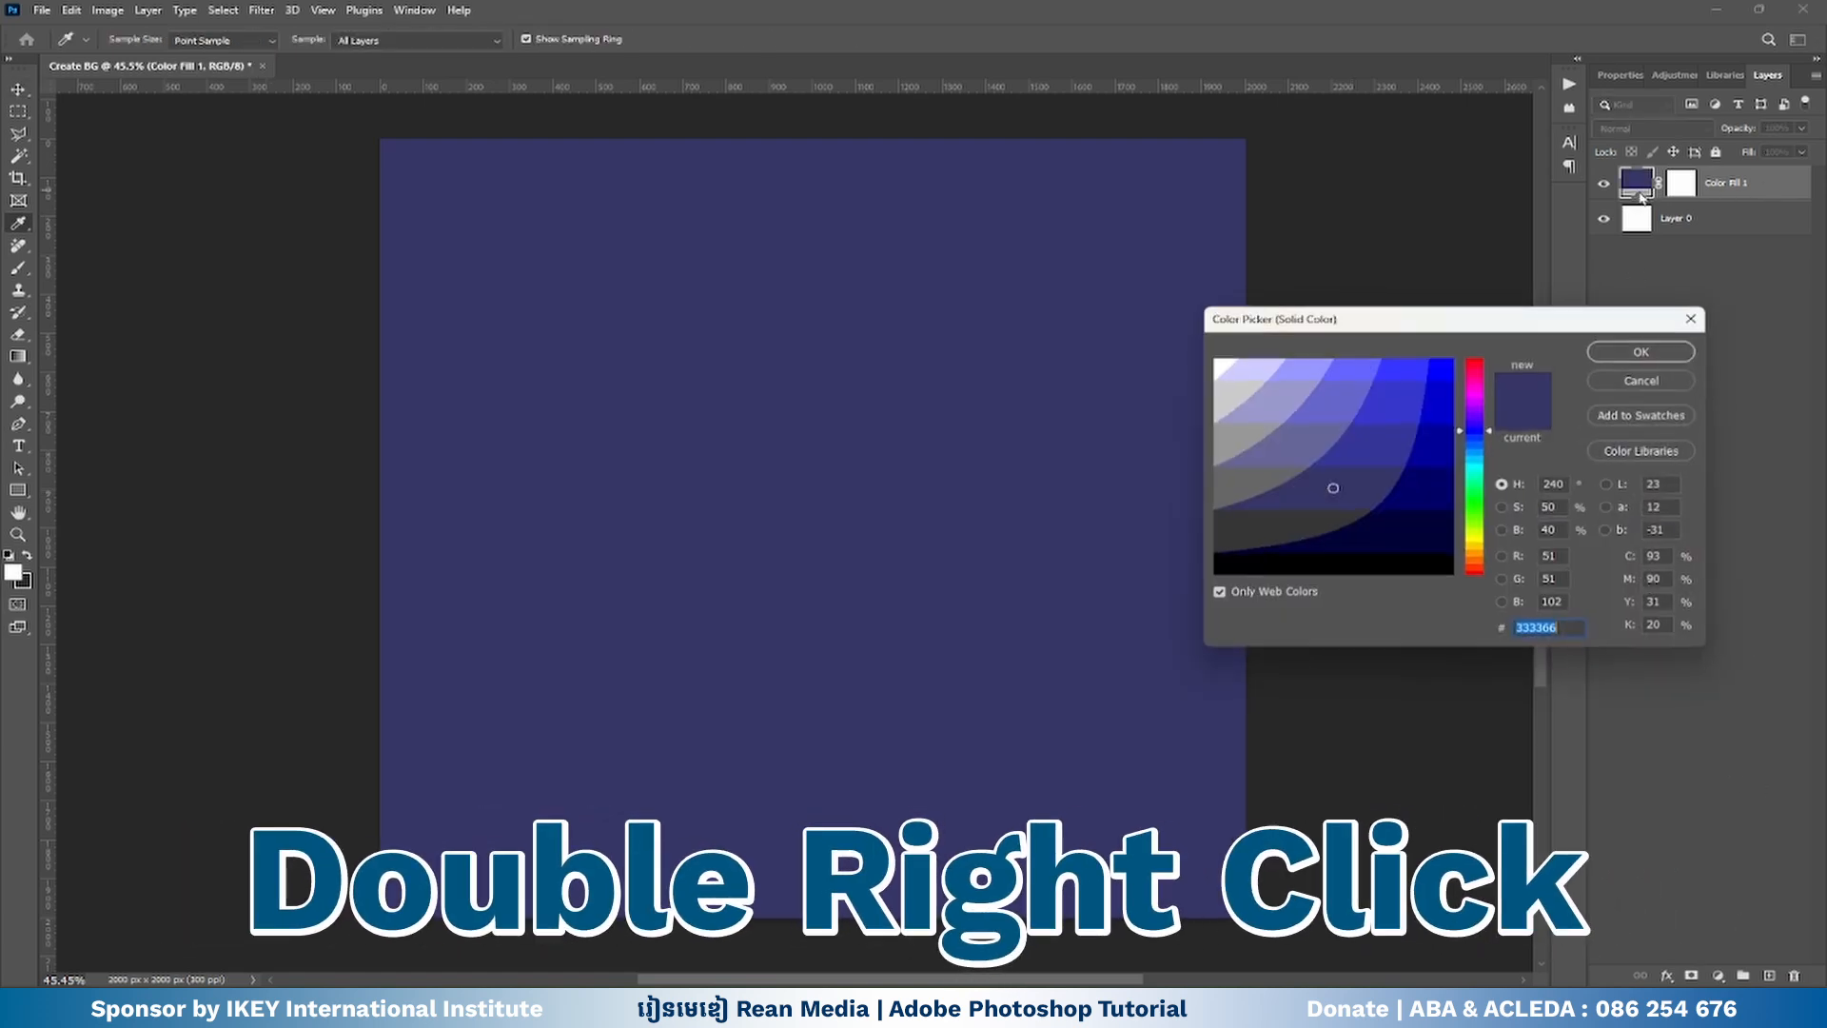
left_click(1436, 447)
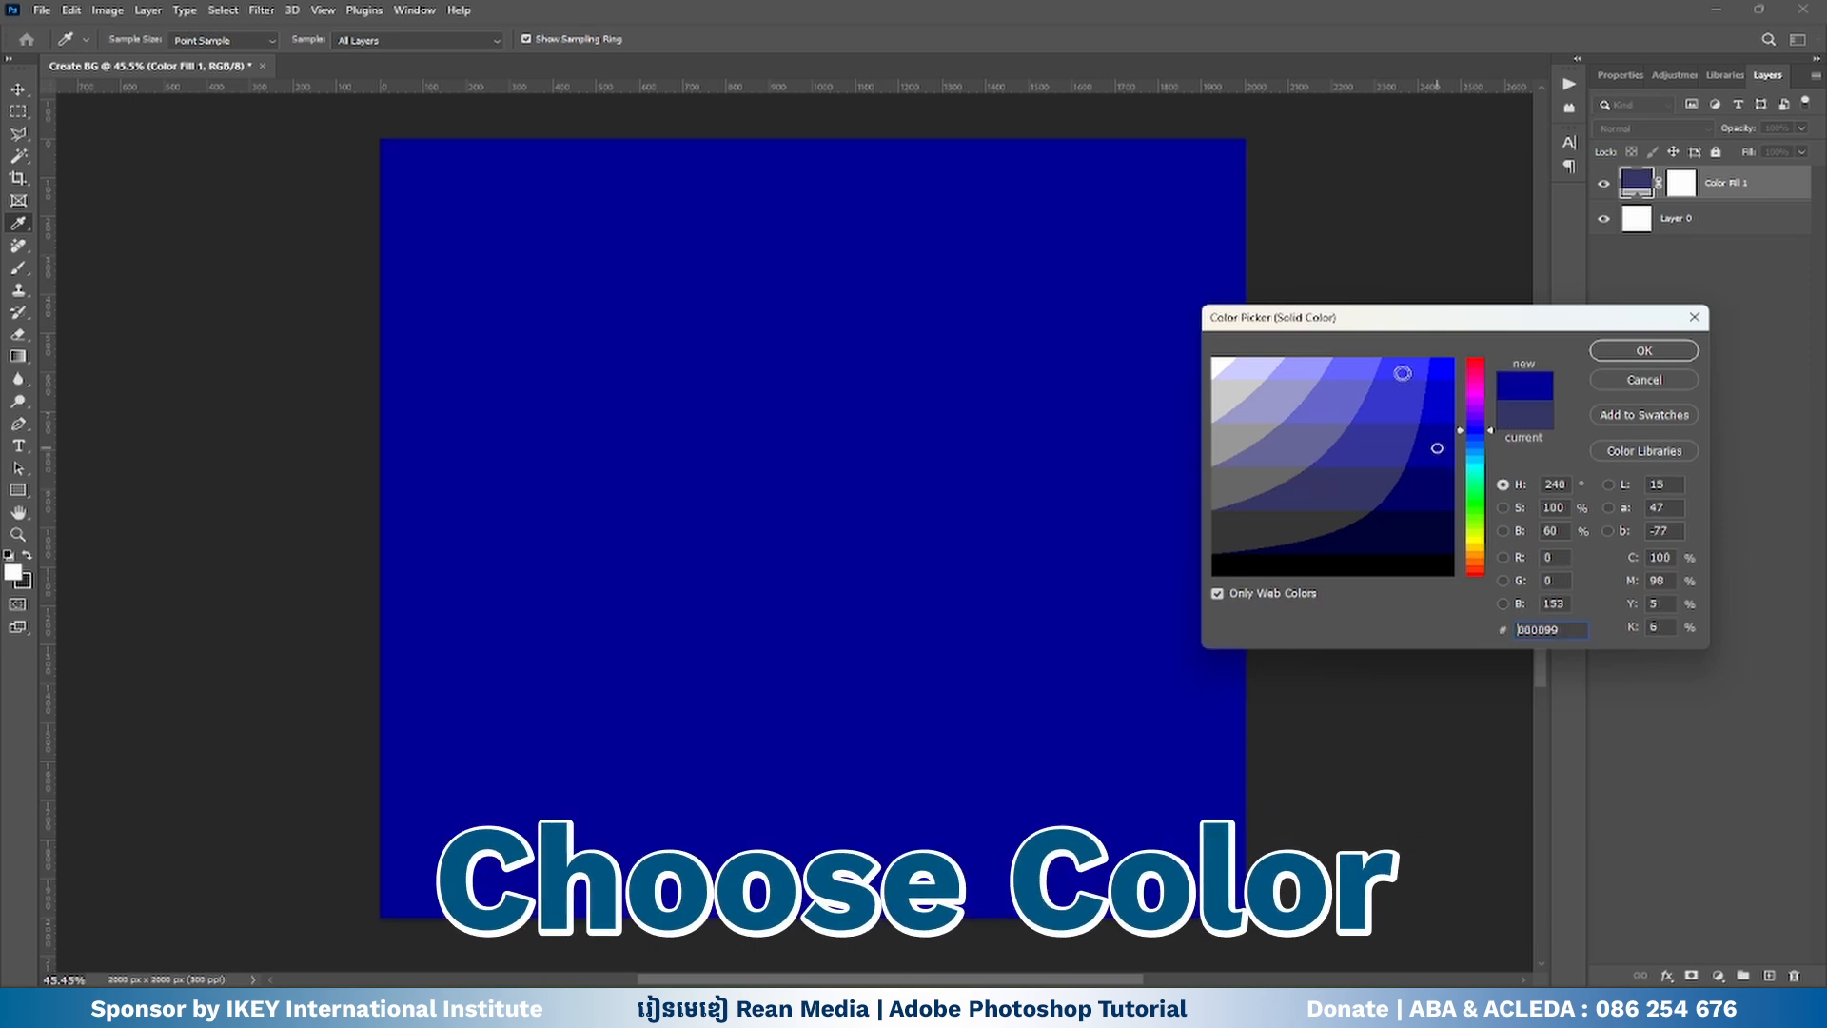
left_click(1402, 367)
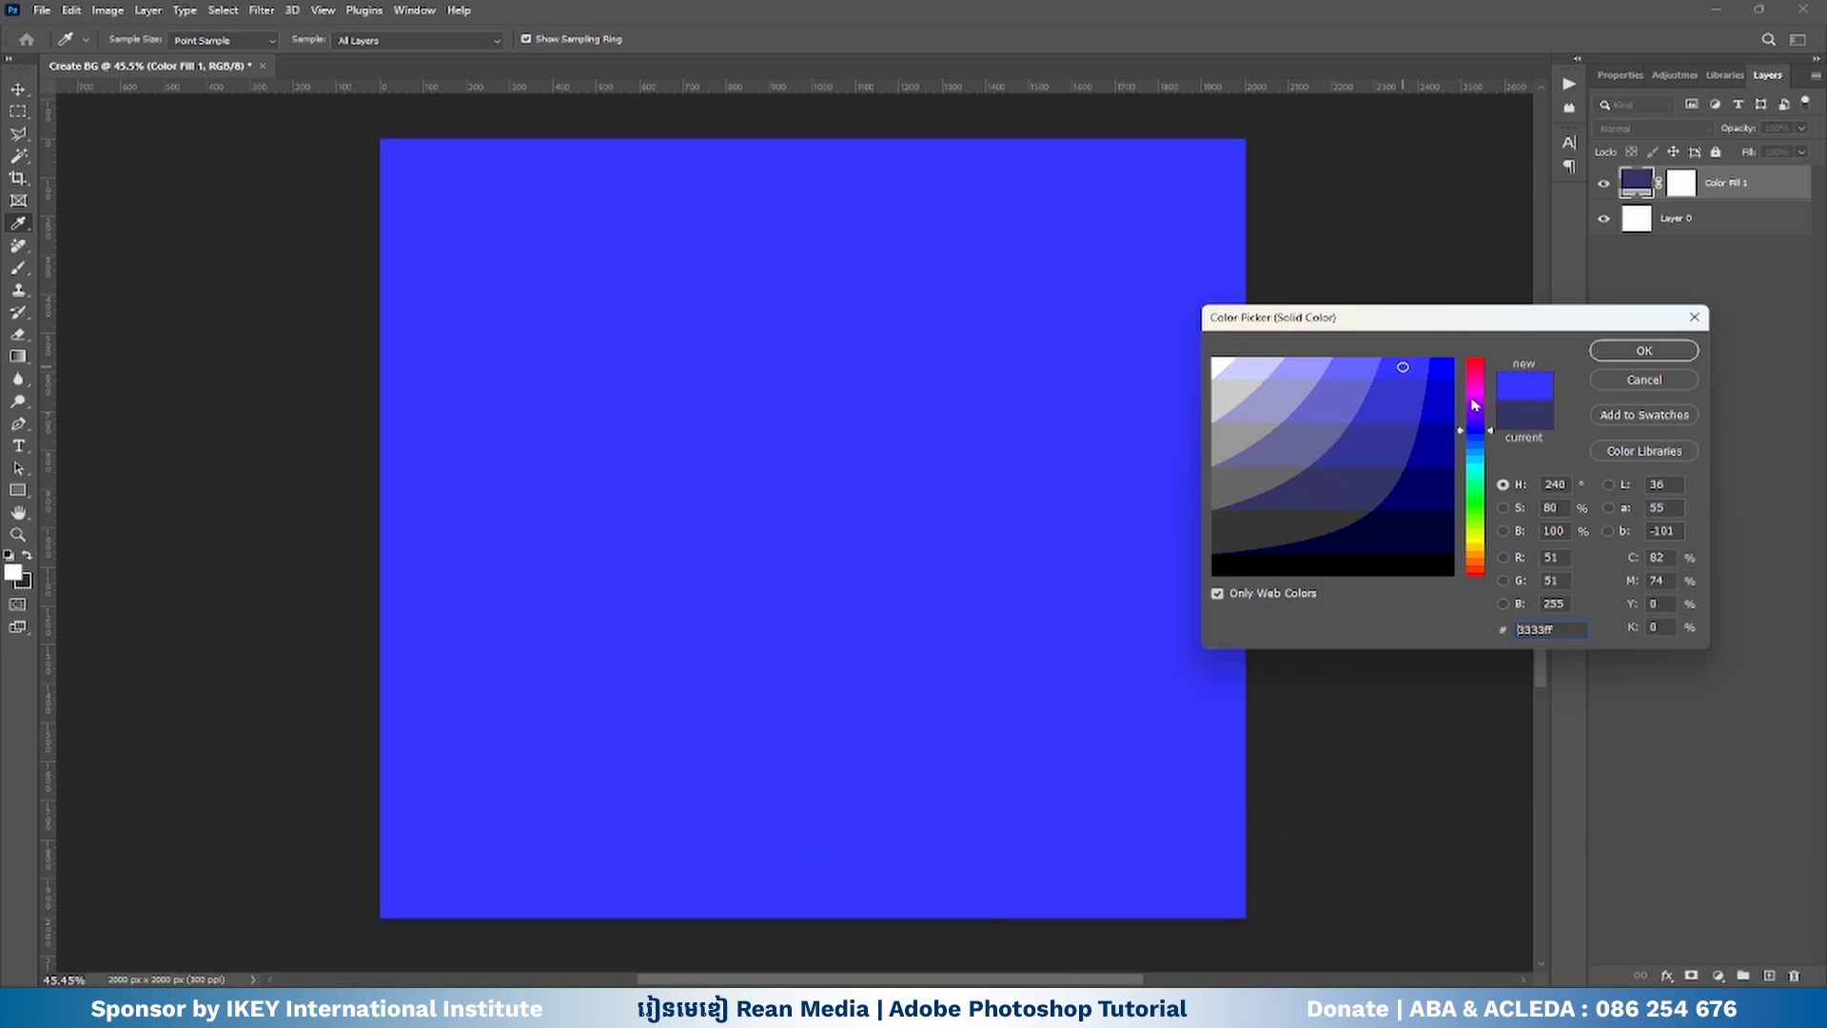
left_click(1475, 551)
left_click(1438, 405)
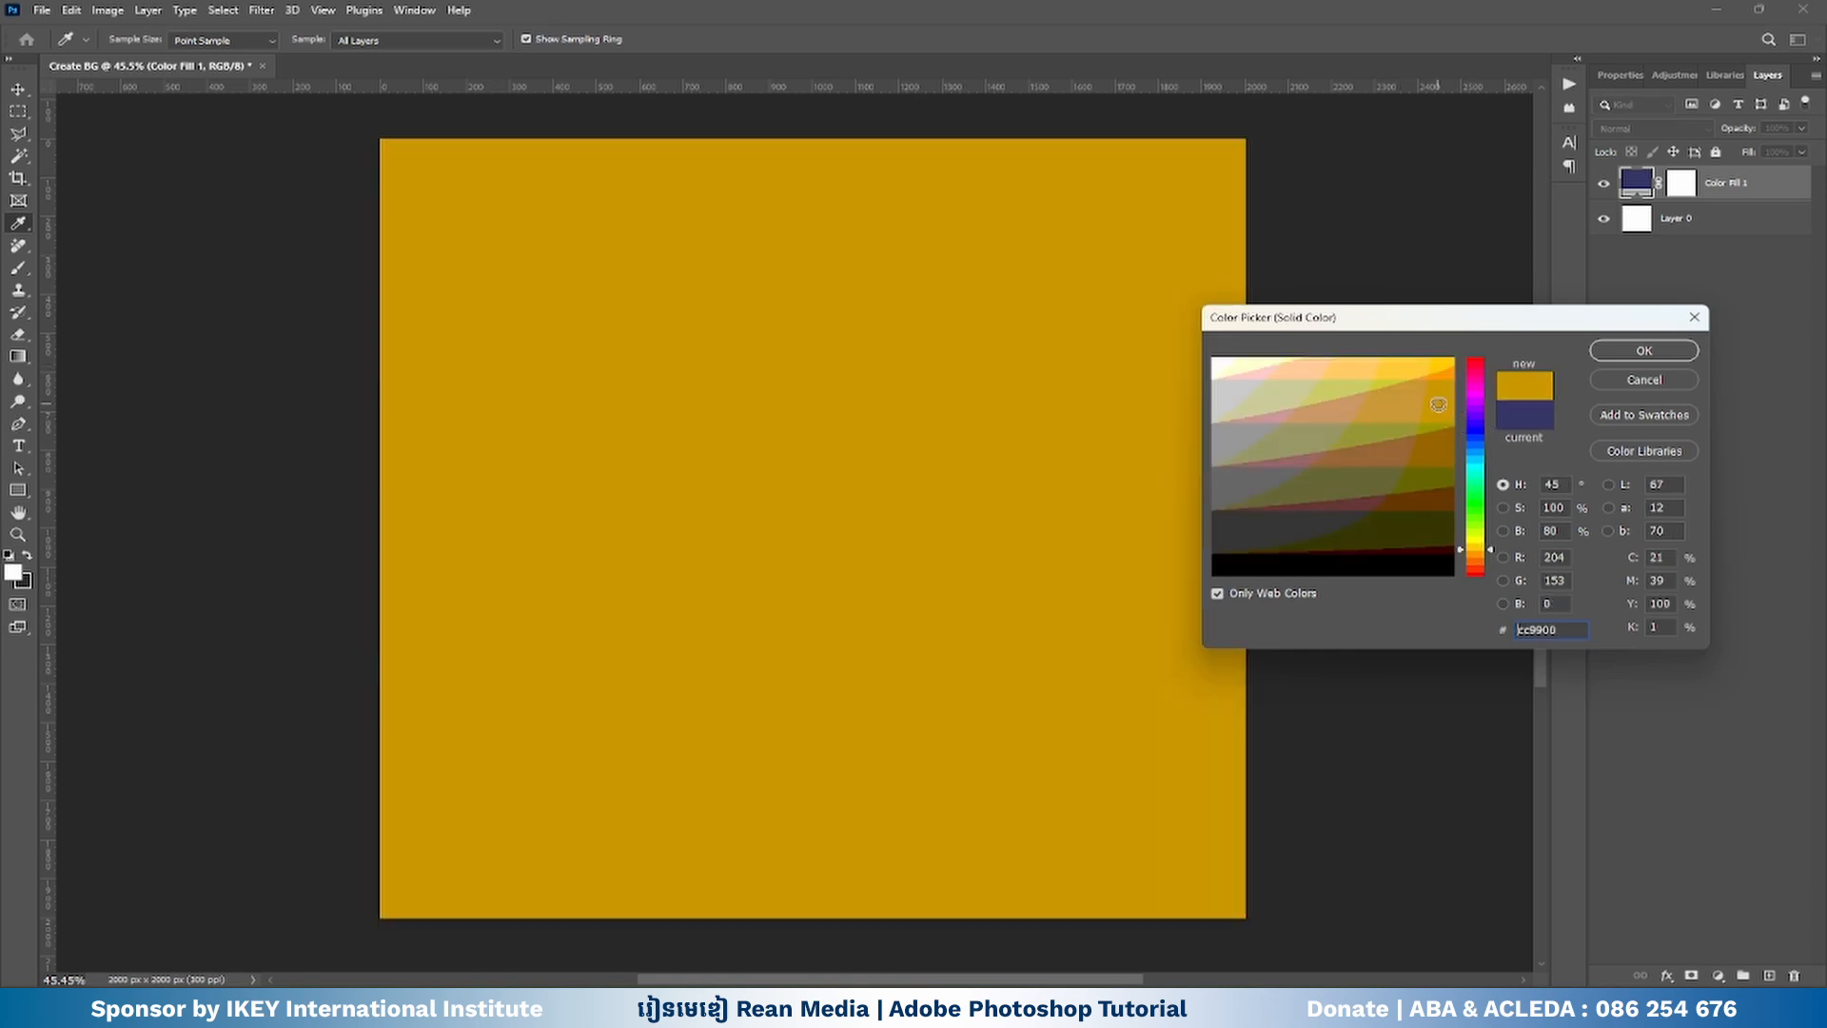
left_click(1427, 449)
left_click(1630, 352)
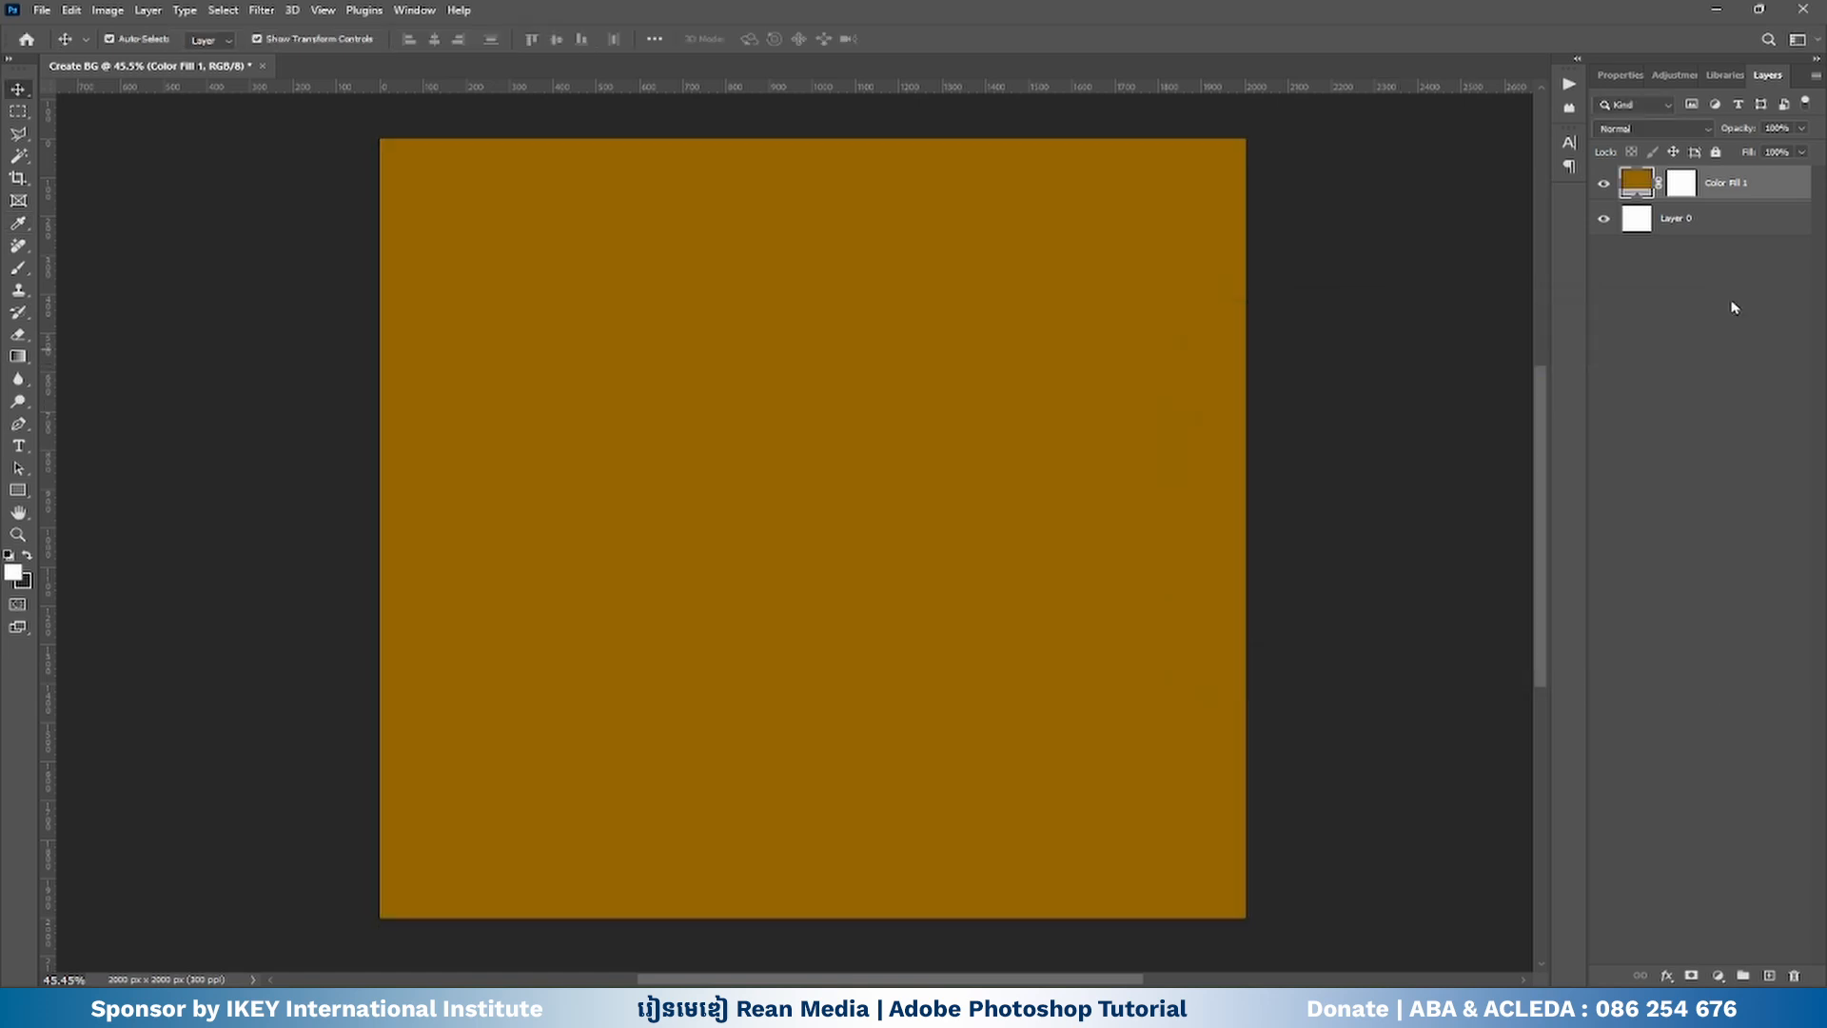
- Rename the color fill layer as Solid Colors and deselect it
right_click(1734, 188)
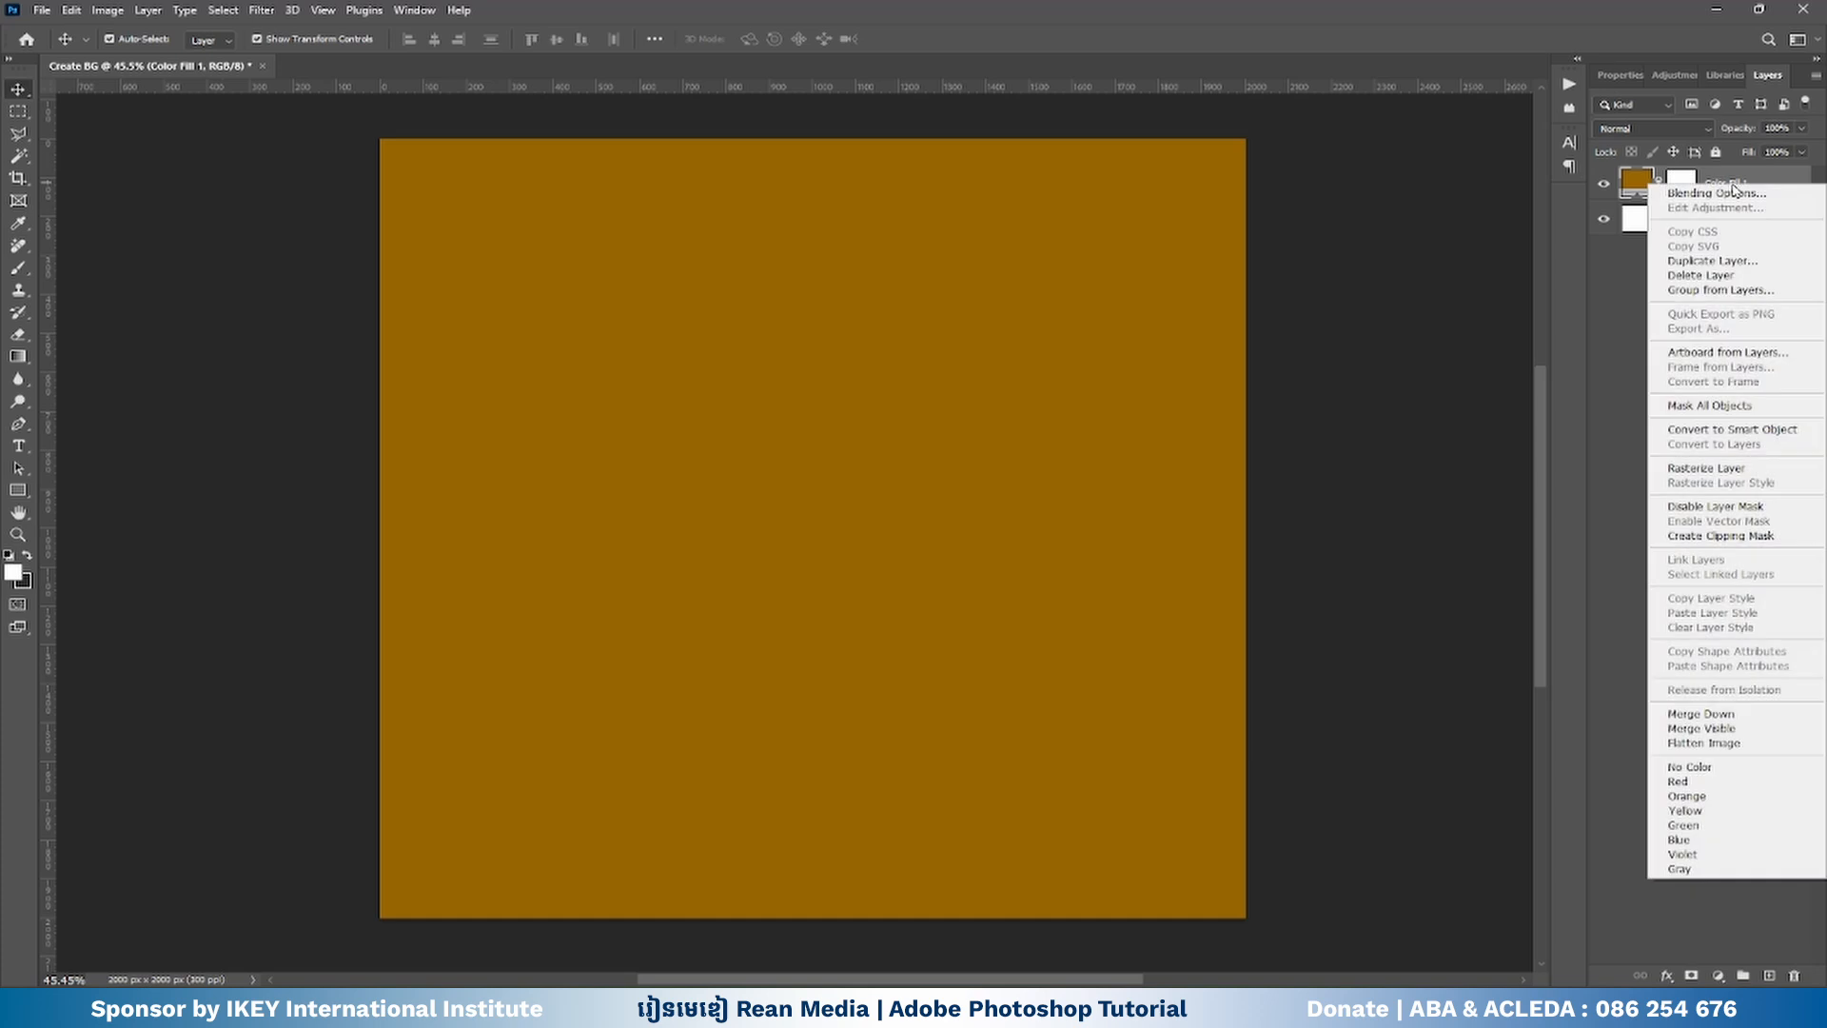
key("Escape")
double_click(1734, 184)
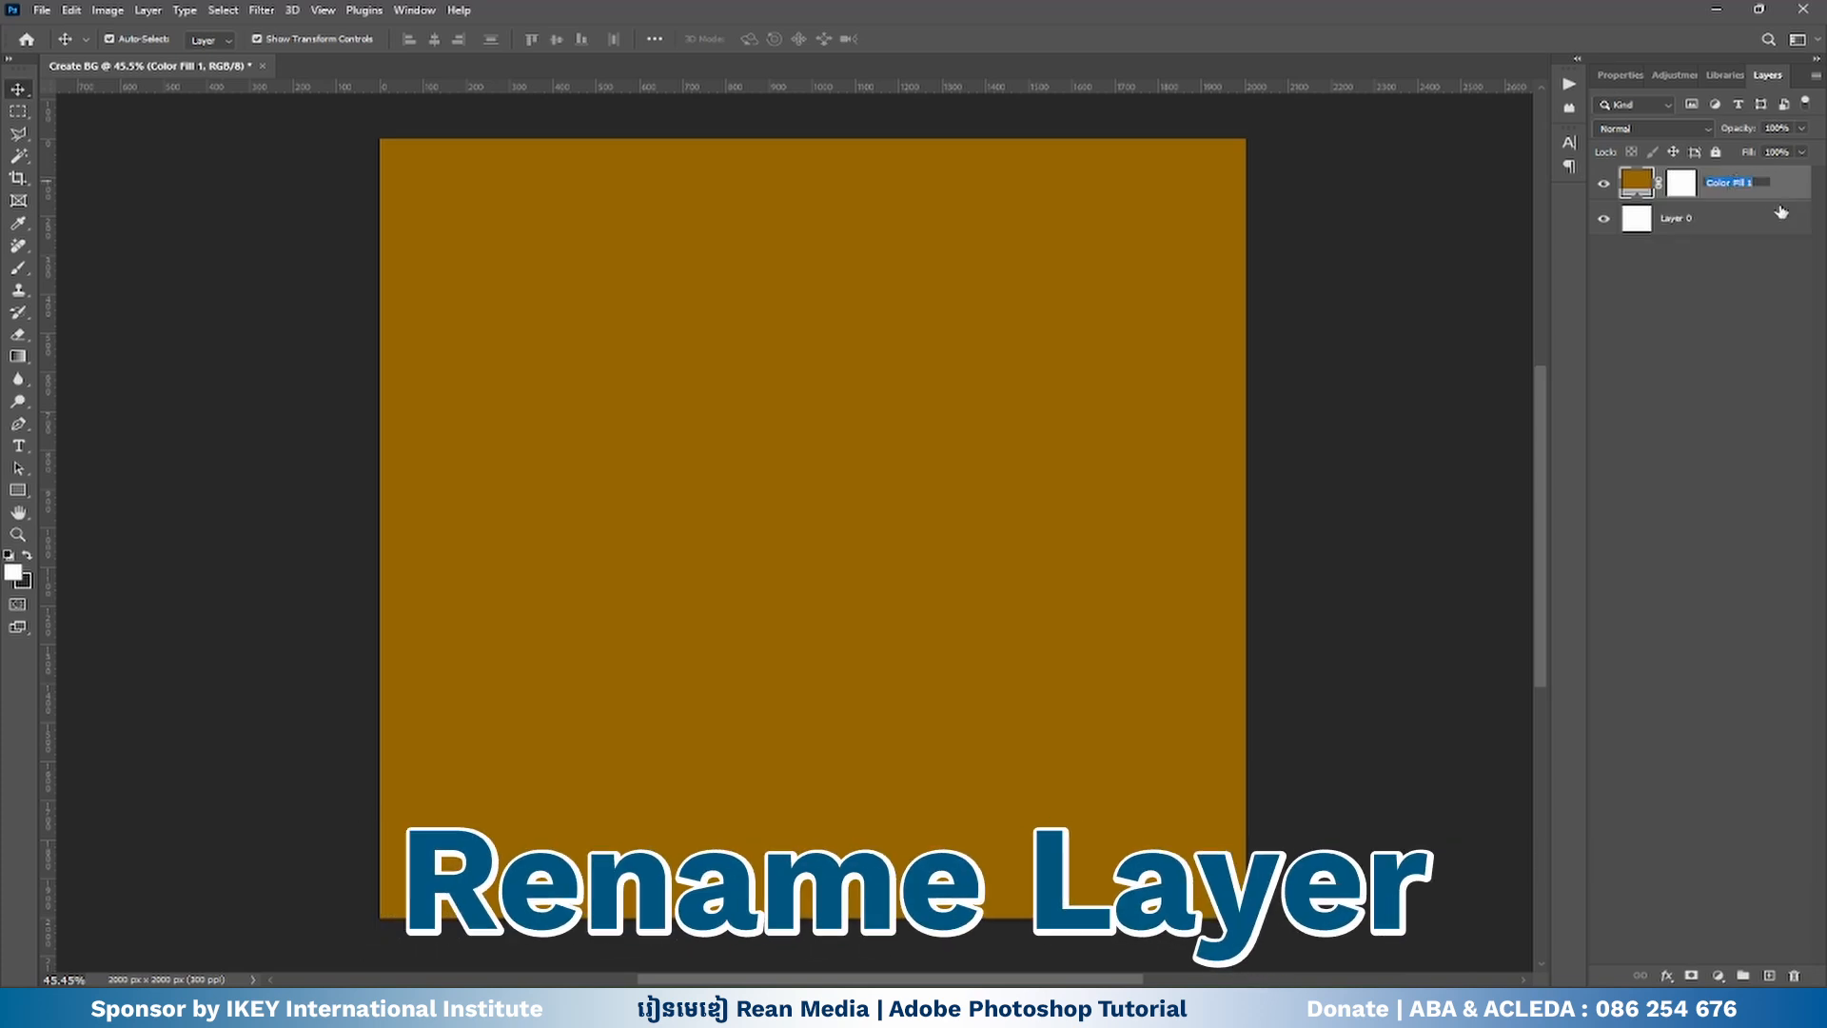
type("solid ")
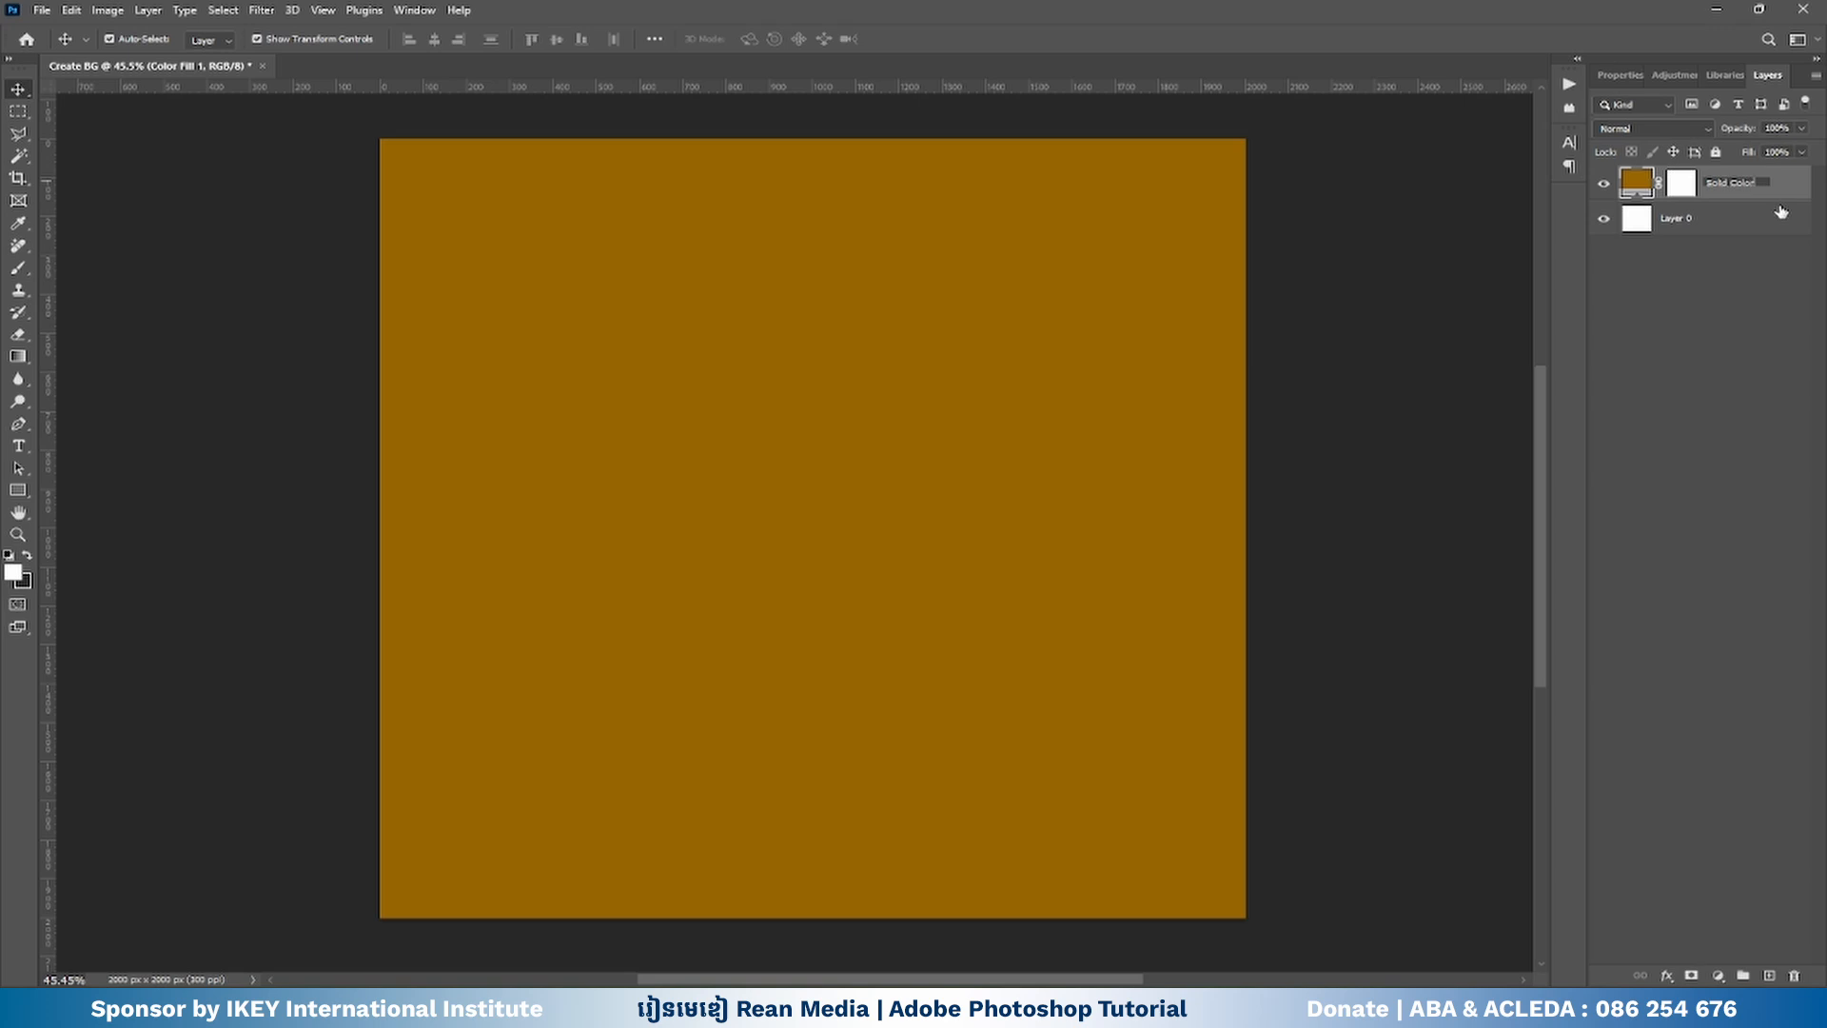
type("Colors")
left_click(1719, 301)
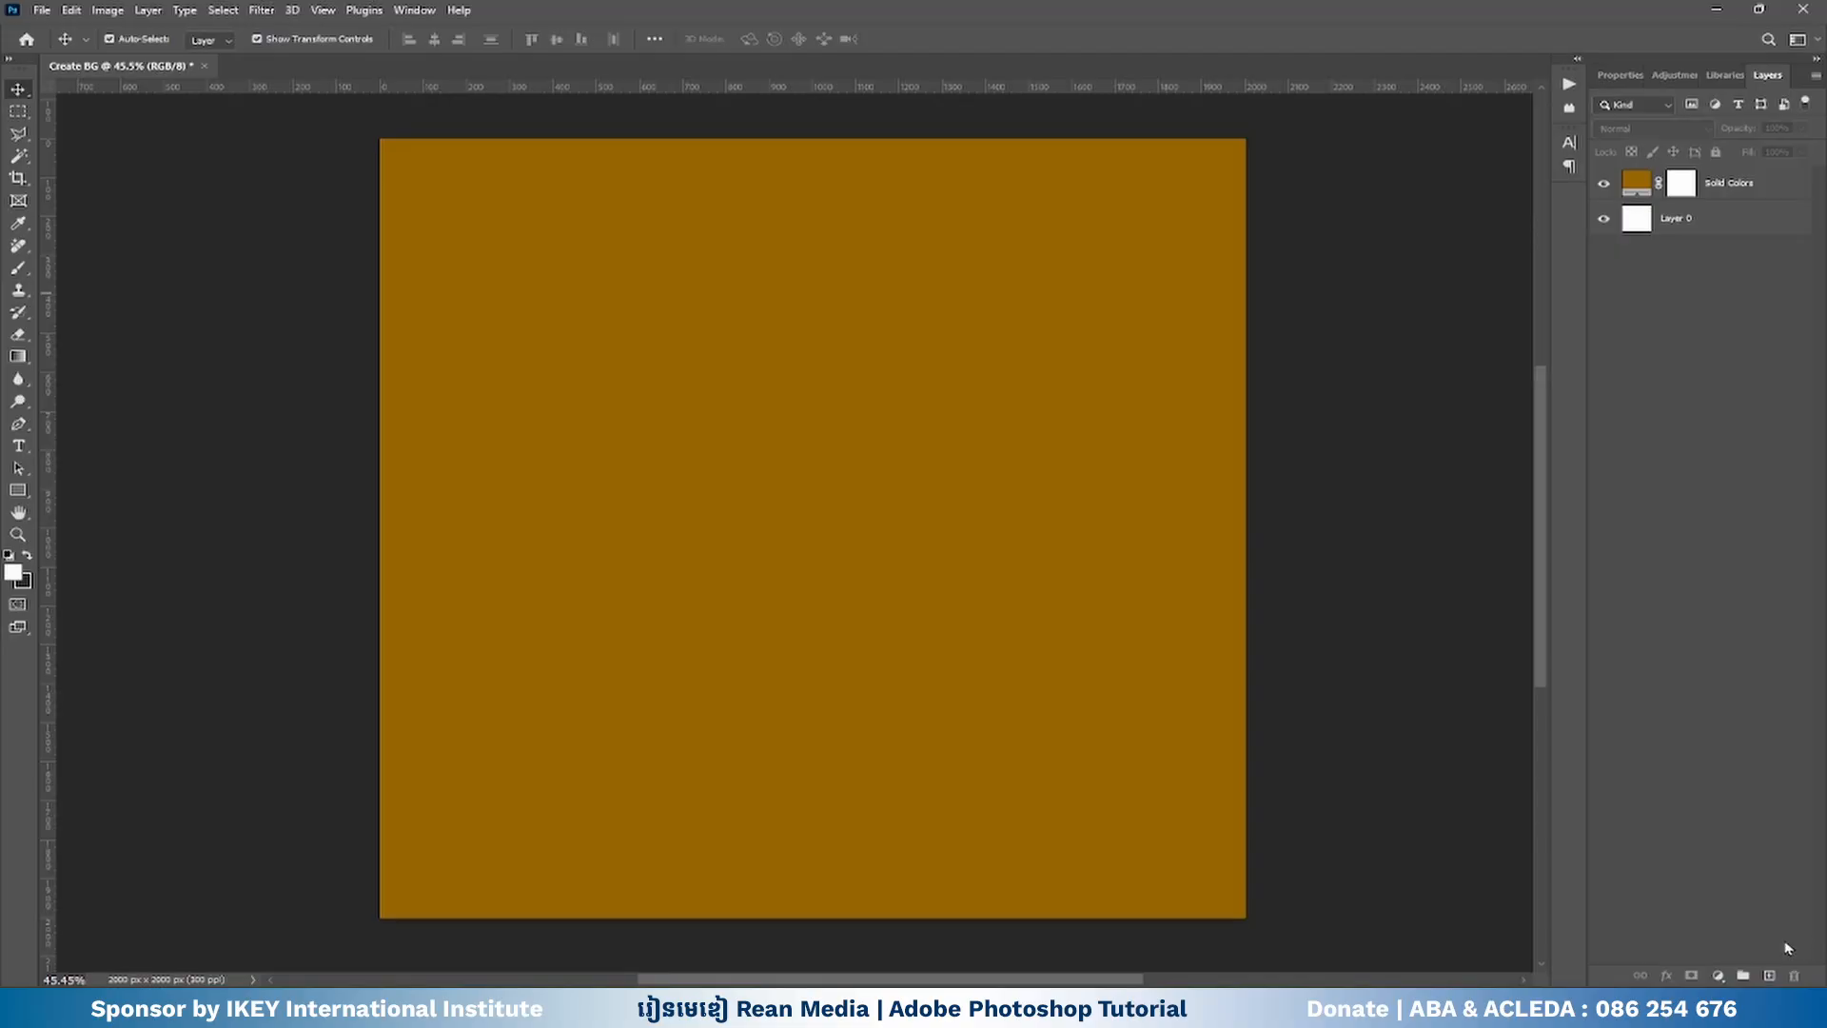
- Add a Gradient fill layer on top and apply the red-to-blue preset at the end of the preset list
left_click(1721, 975)
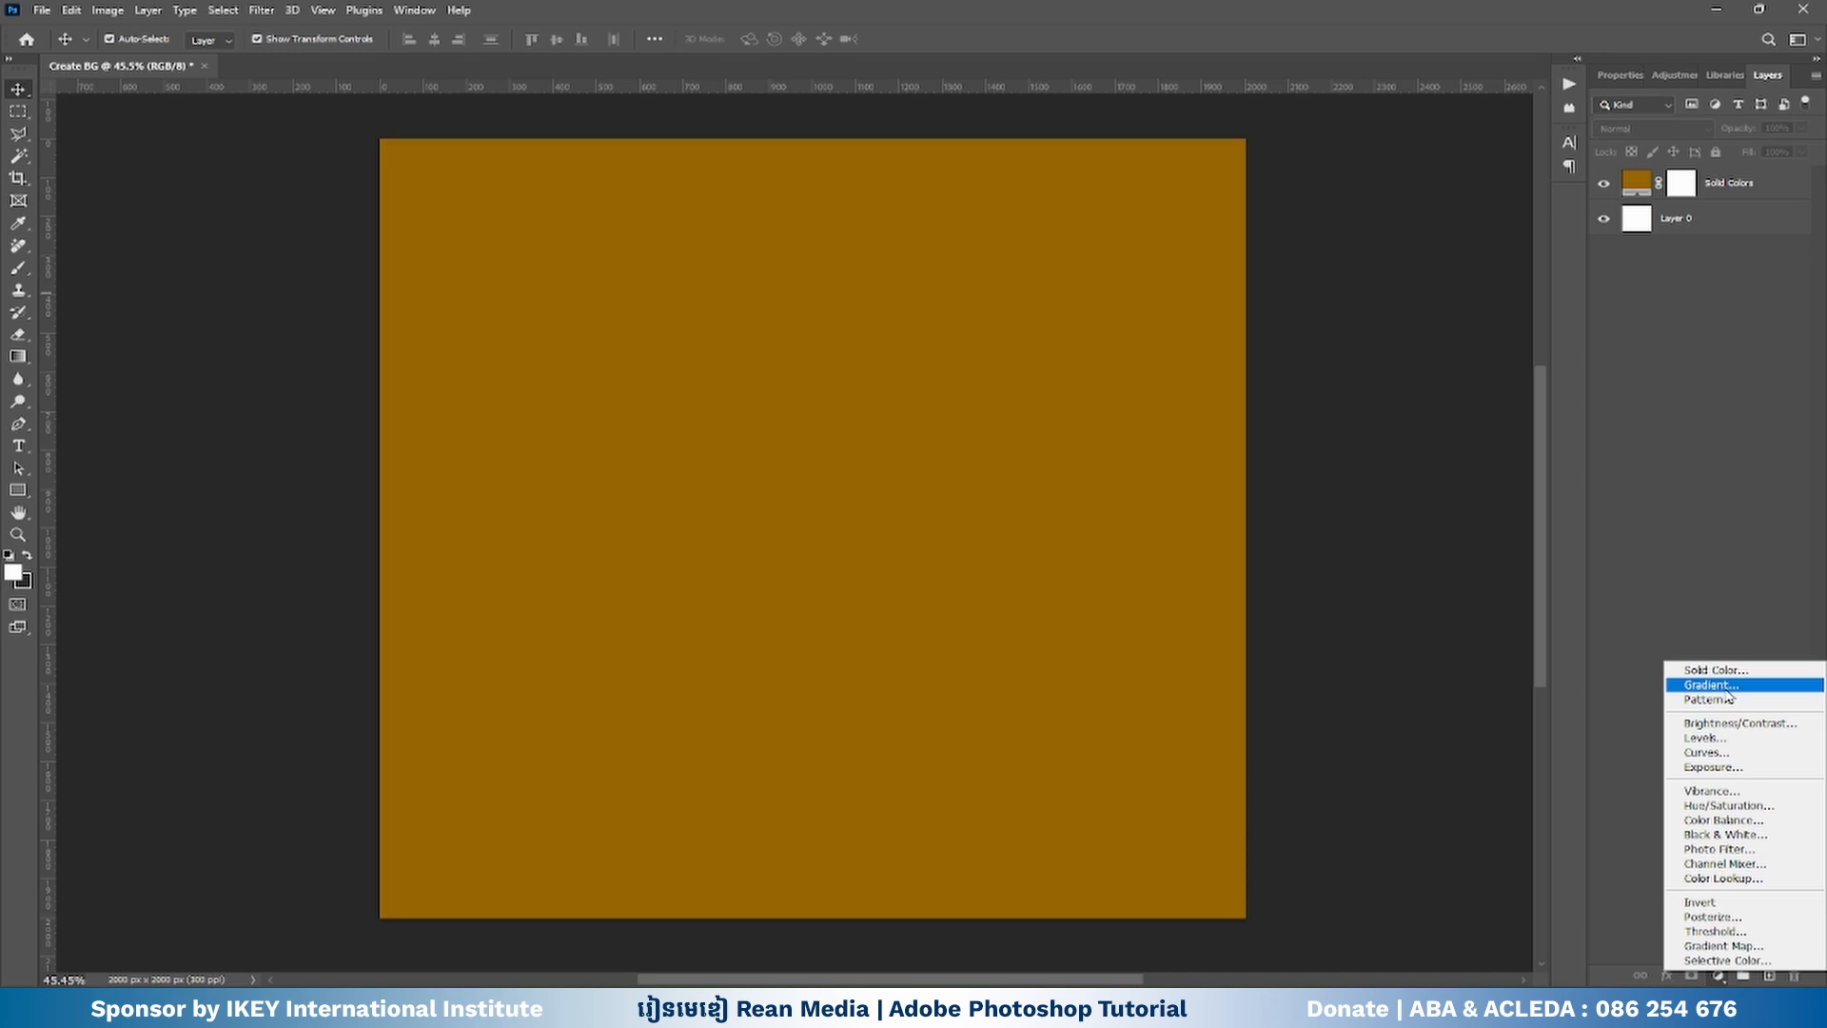
left_click(1712, 685)
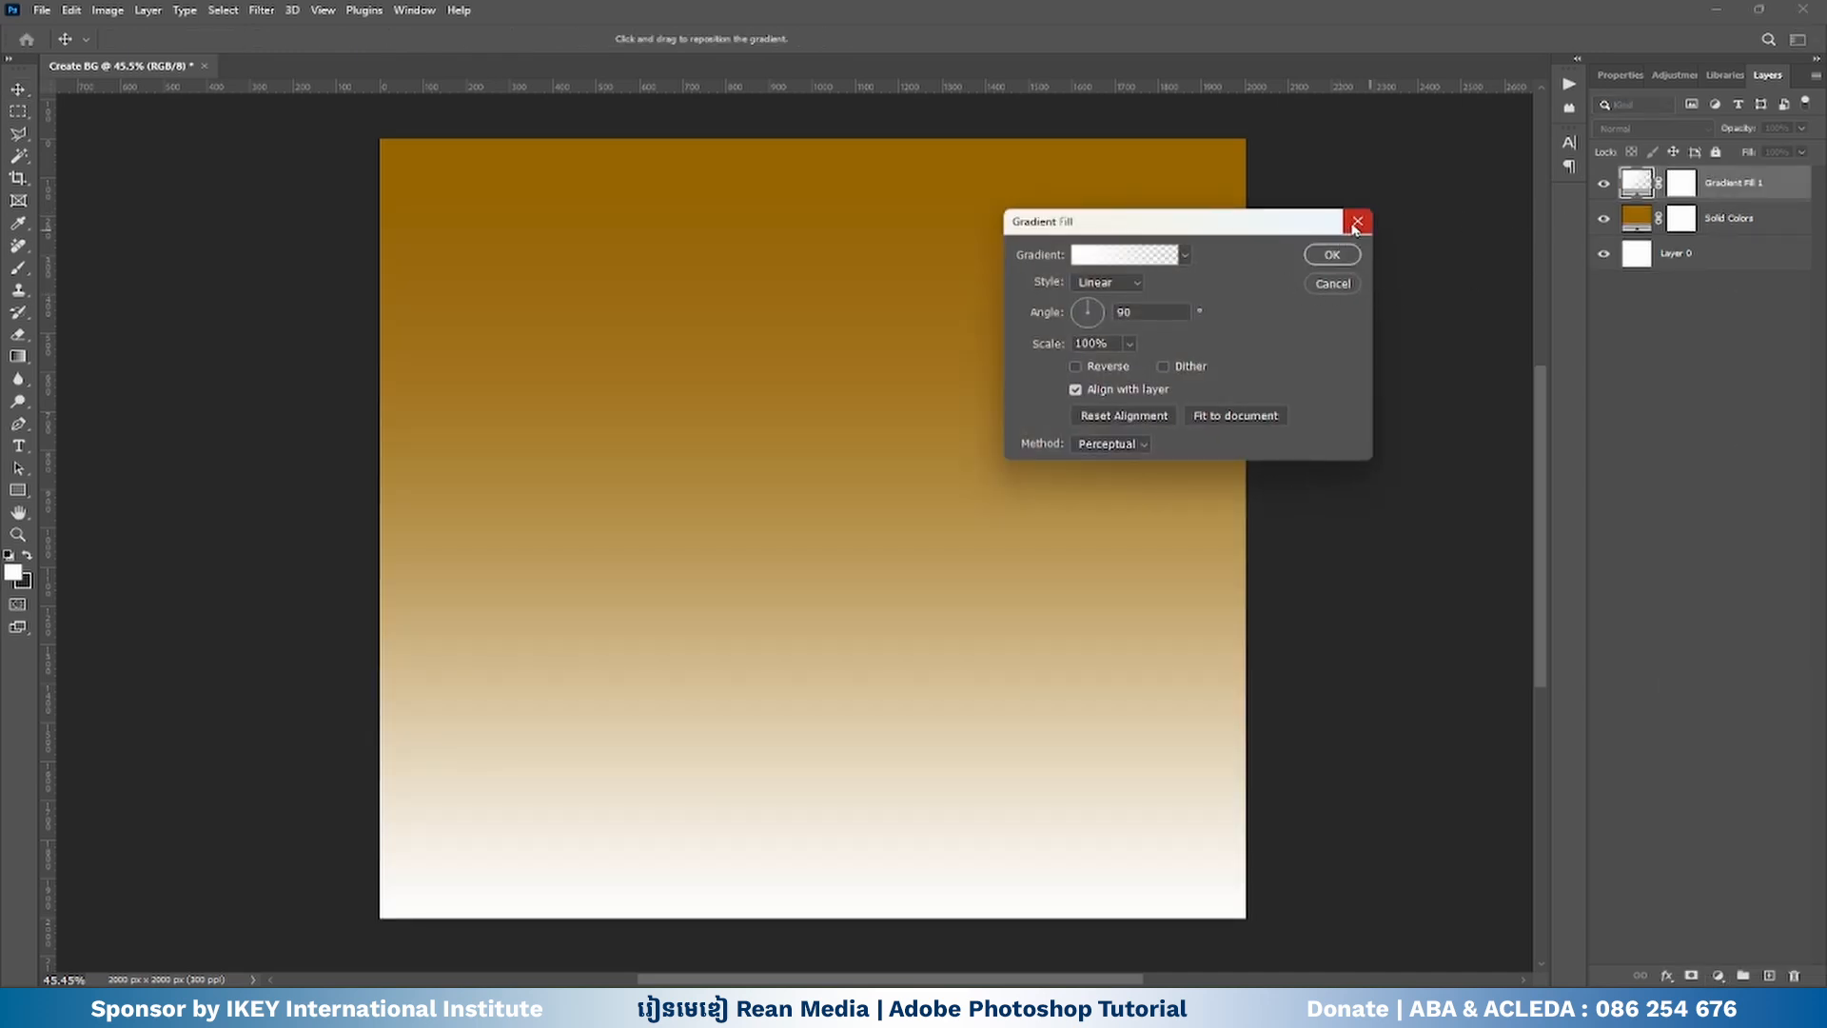
left_click_drag(1278, 230, 1475, 355)
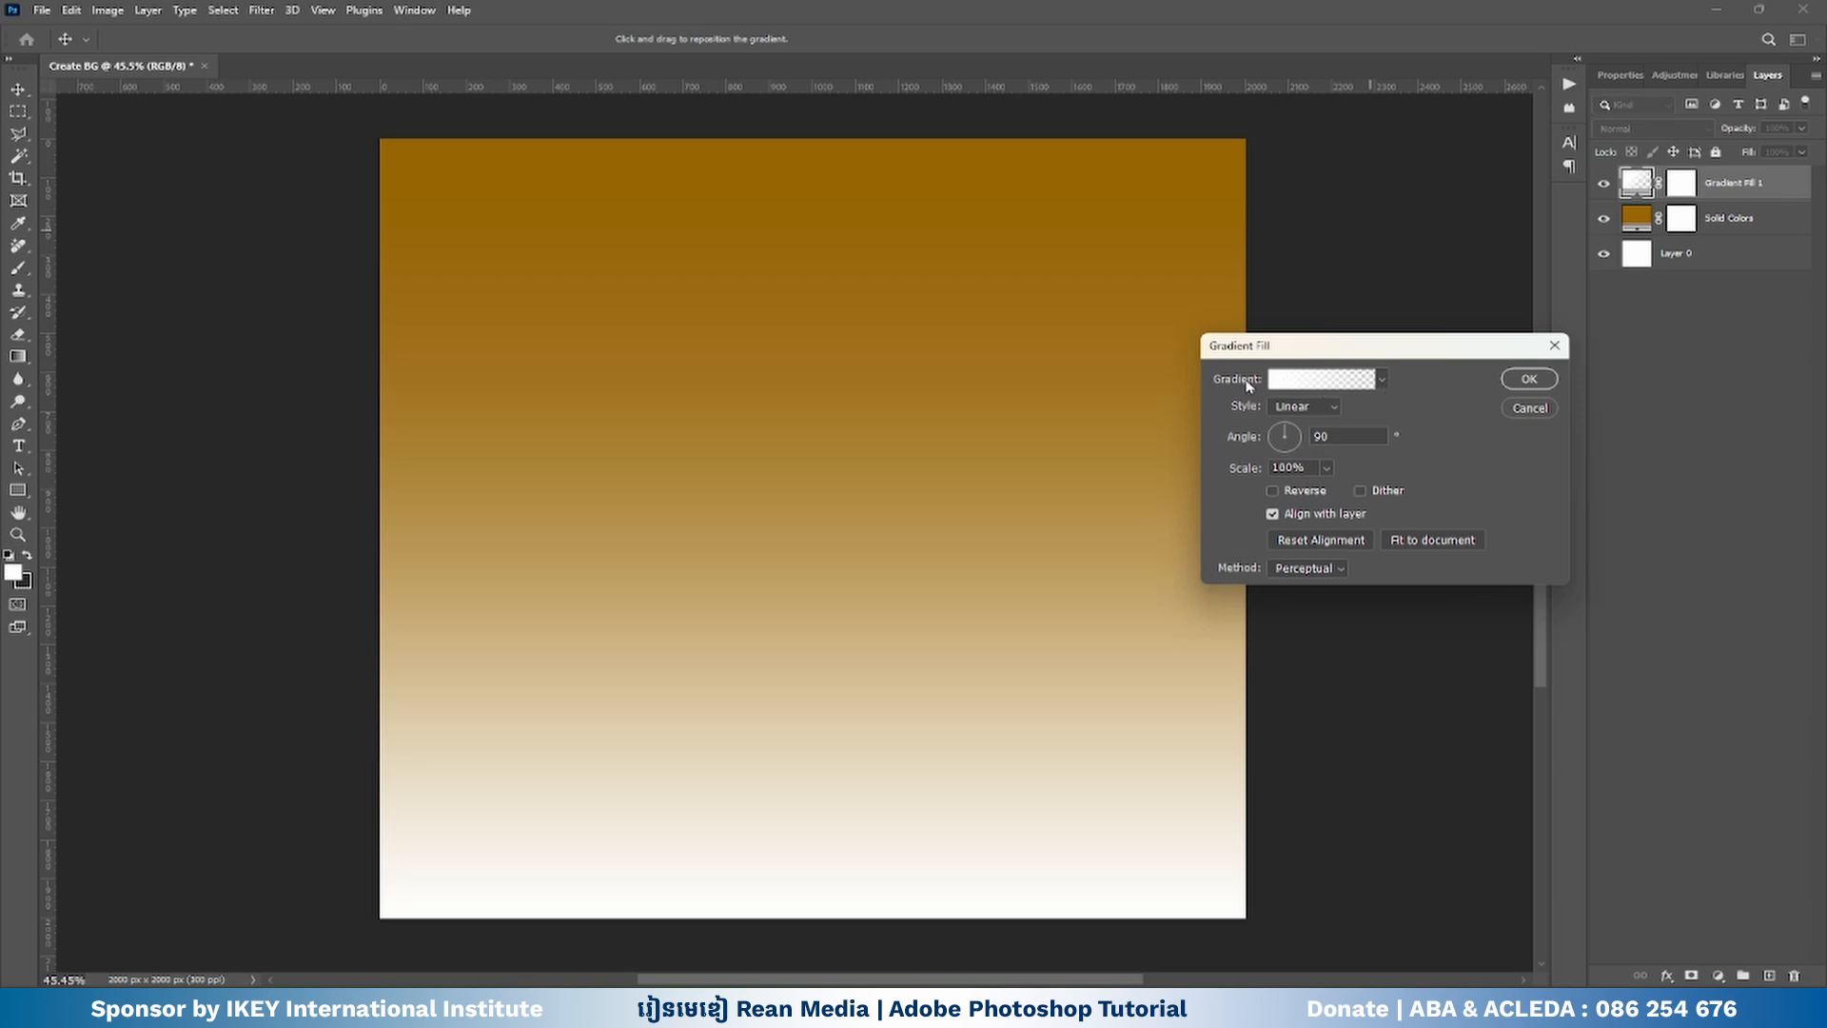
left_click(1384, 381)
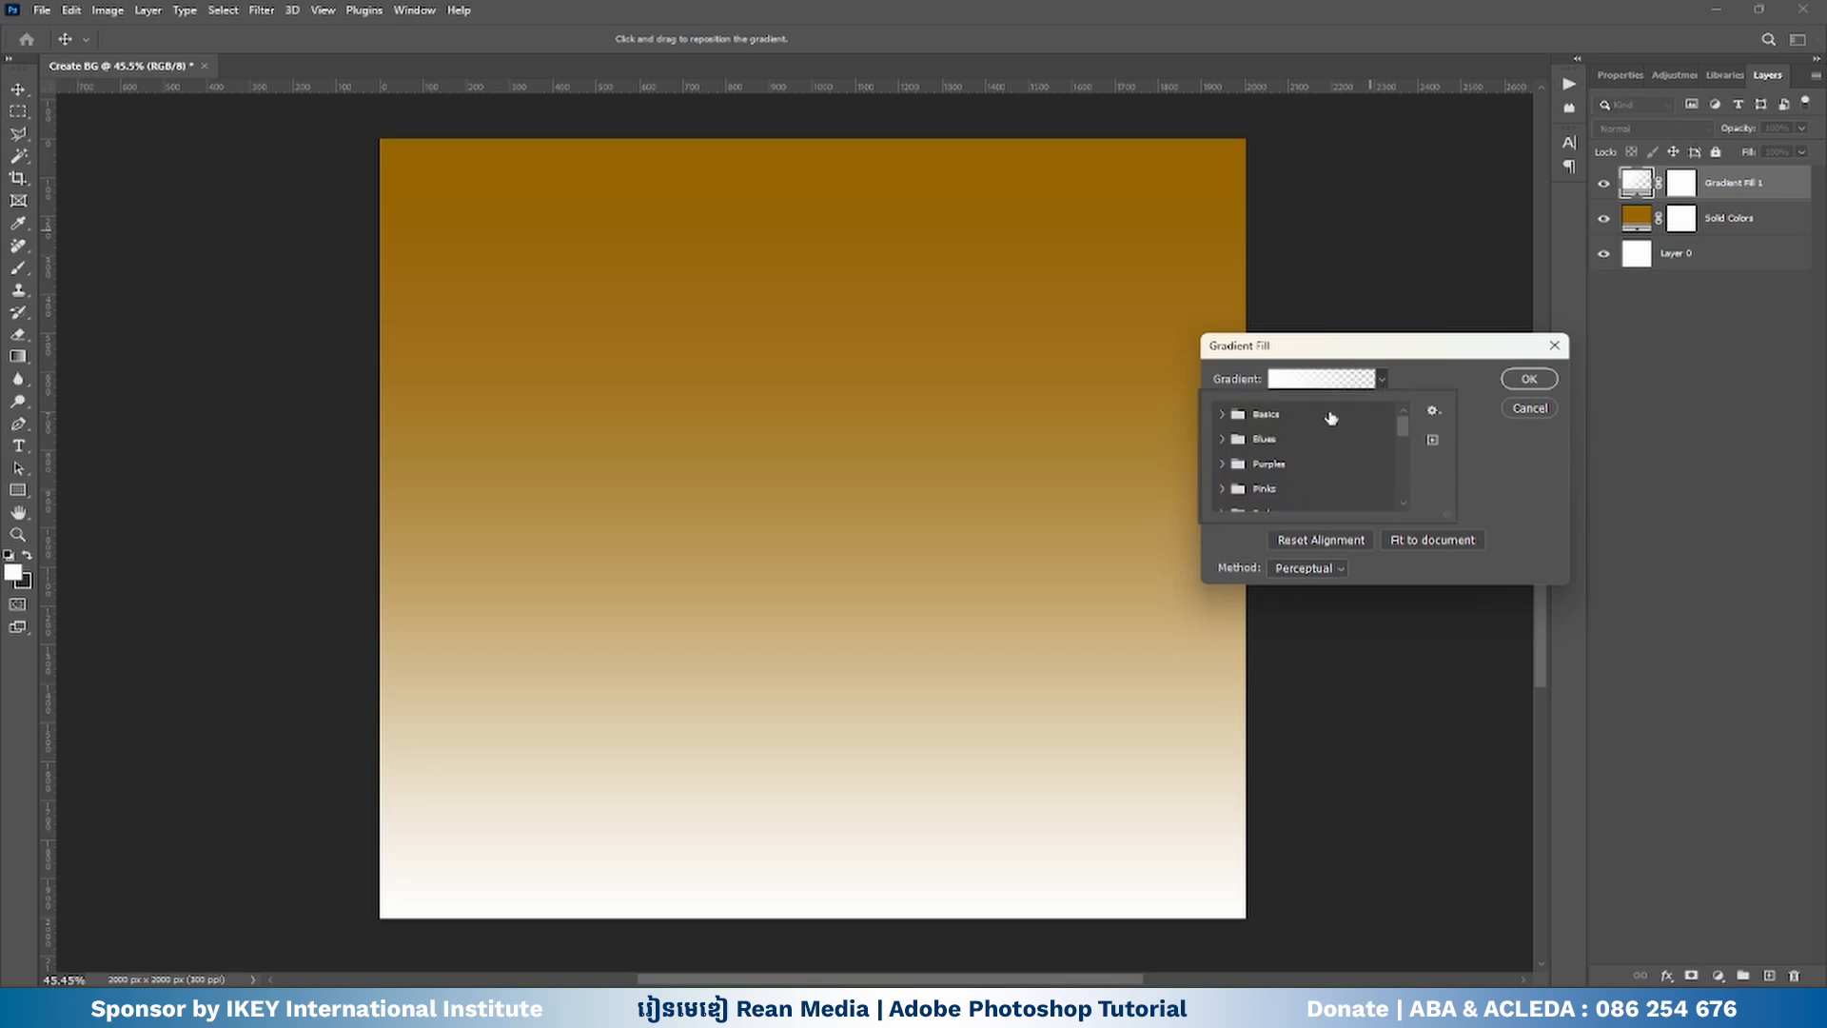
left_click(1223, 414)
scroll(1279, 443, "down", 3)
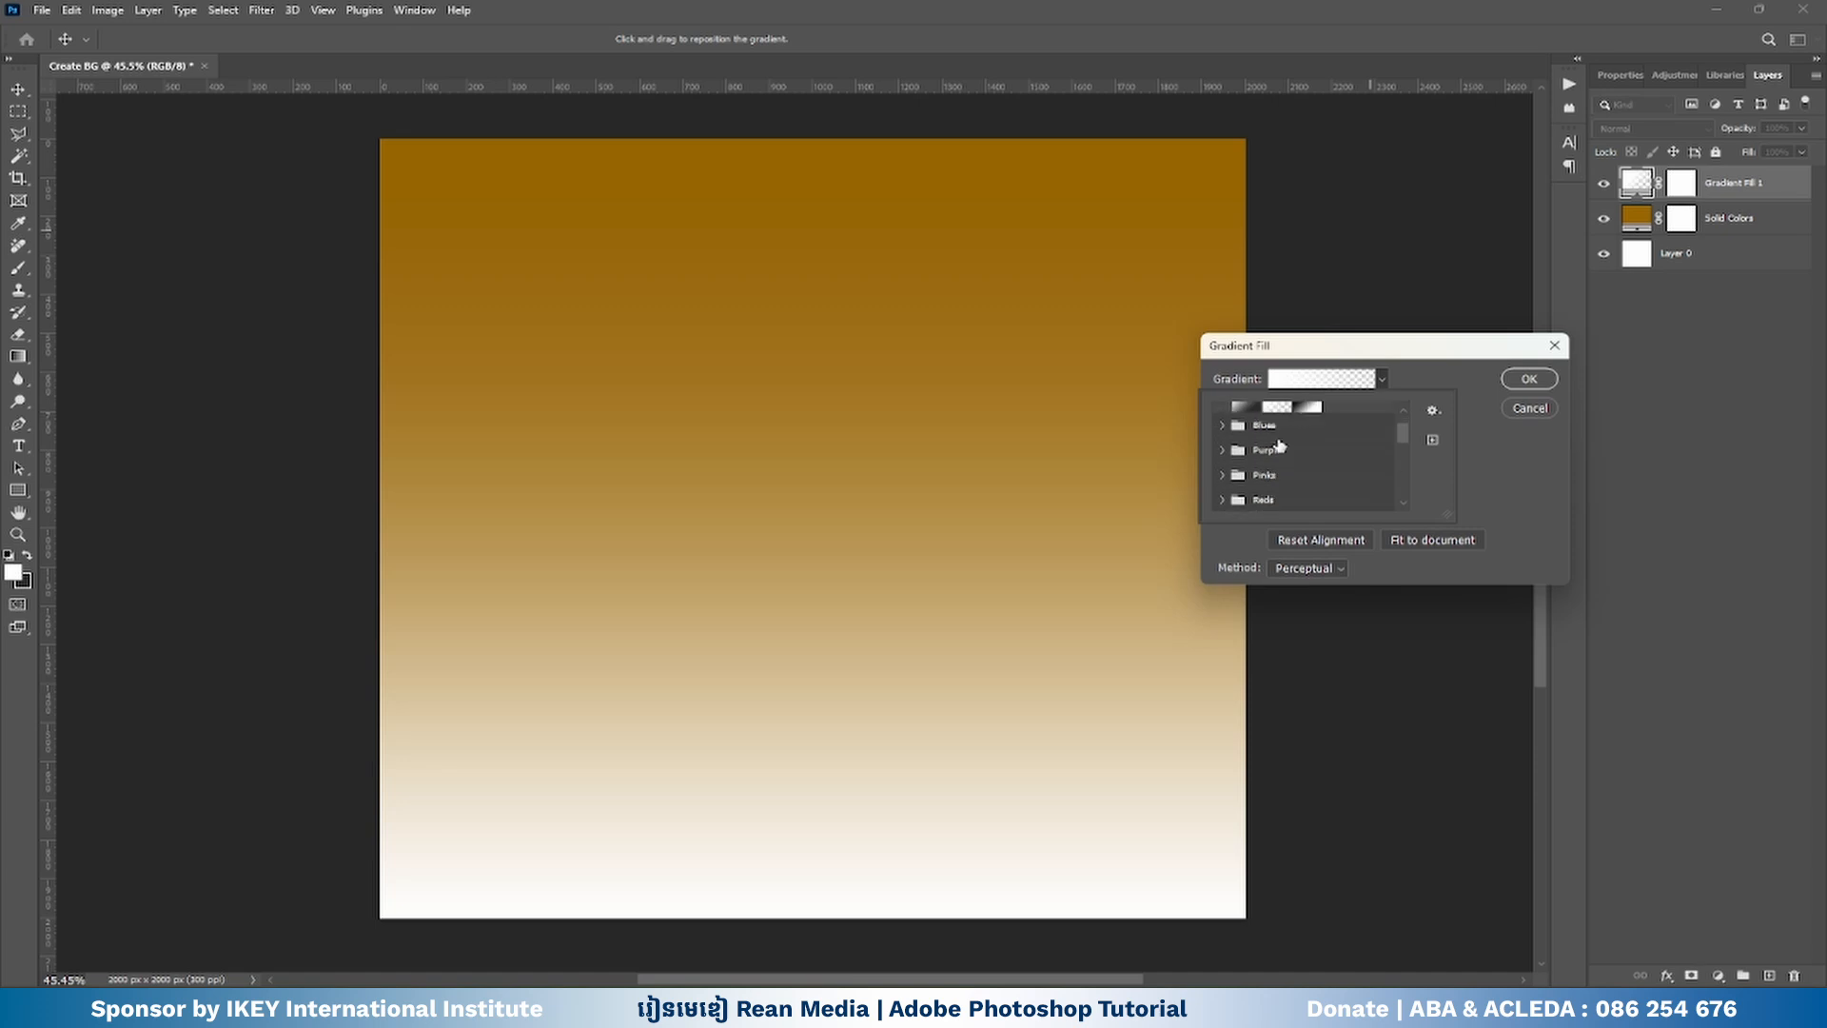
scroll(1278, 445, "down", 5)
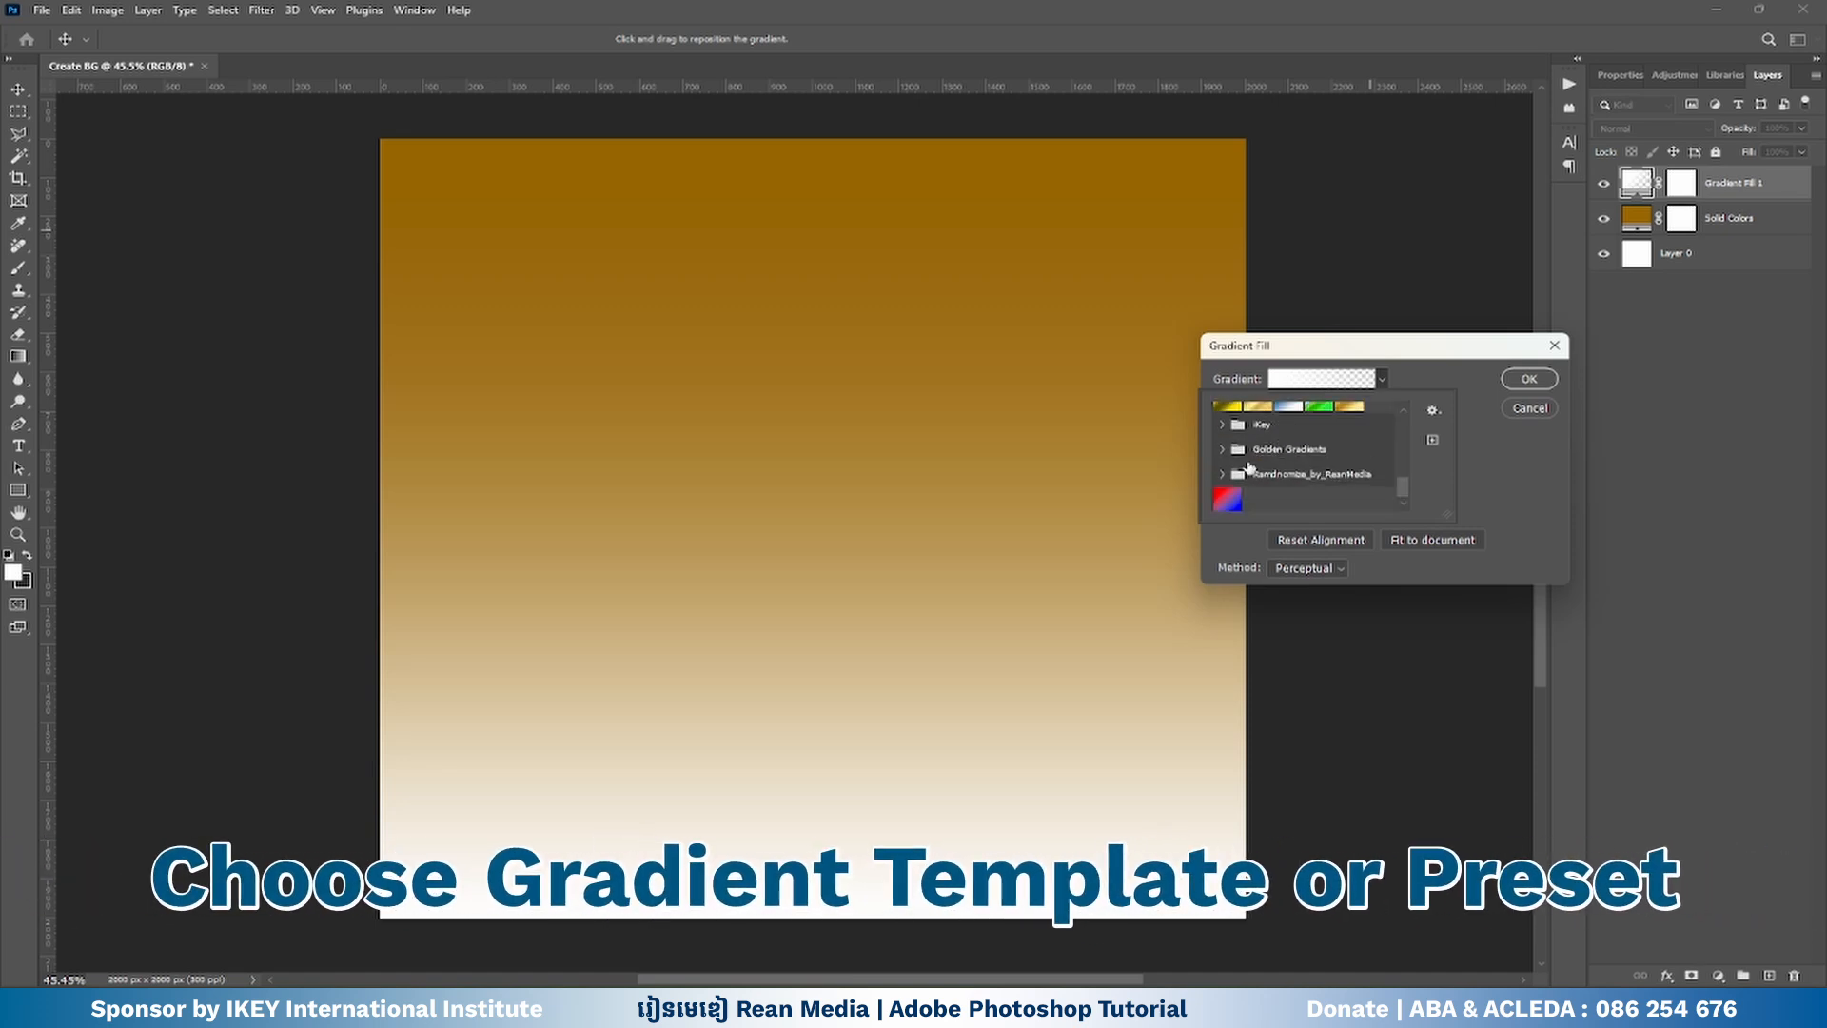
left_click(1228, 500)
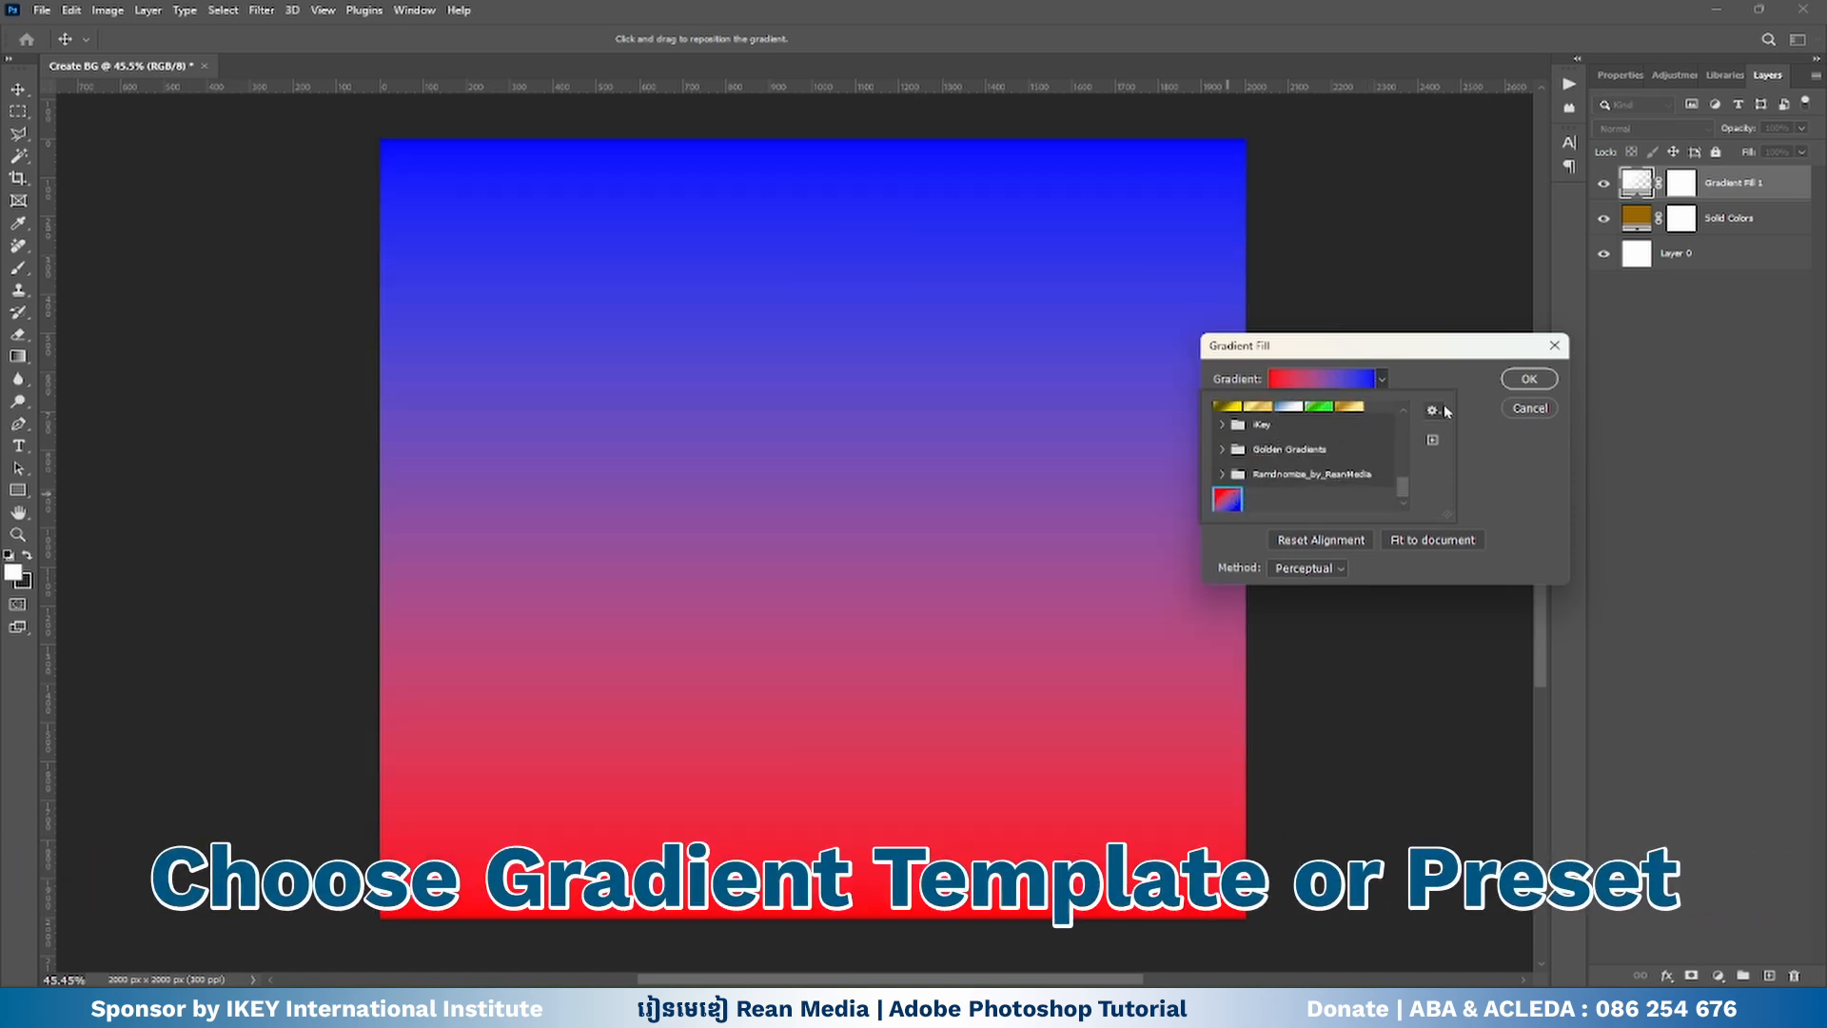
left_click(1477, 377)
- Open the red-to-blue gradient for editing, add a golden stop at its start and move the red stop to location 23
left_click(1326, 378)
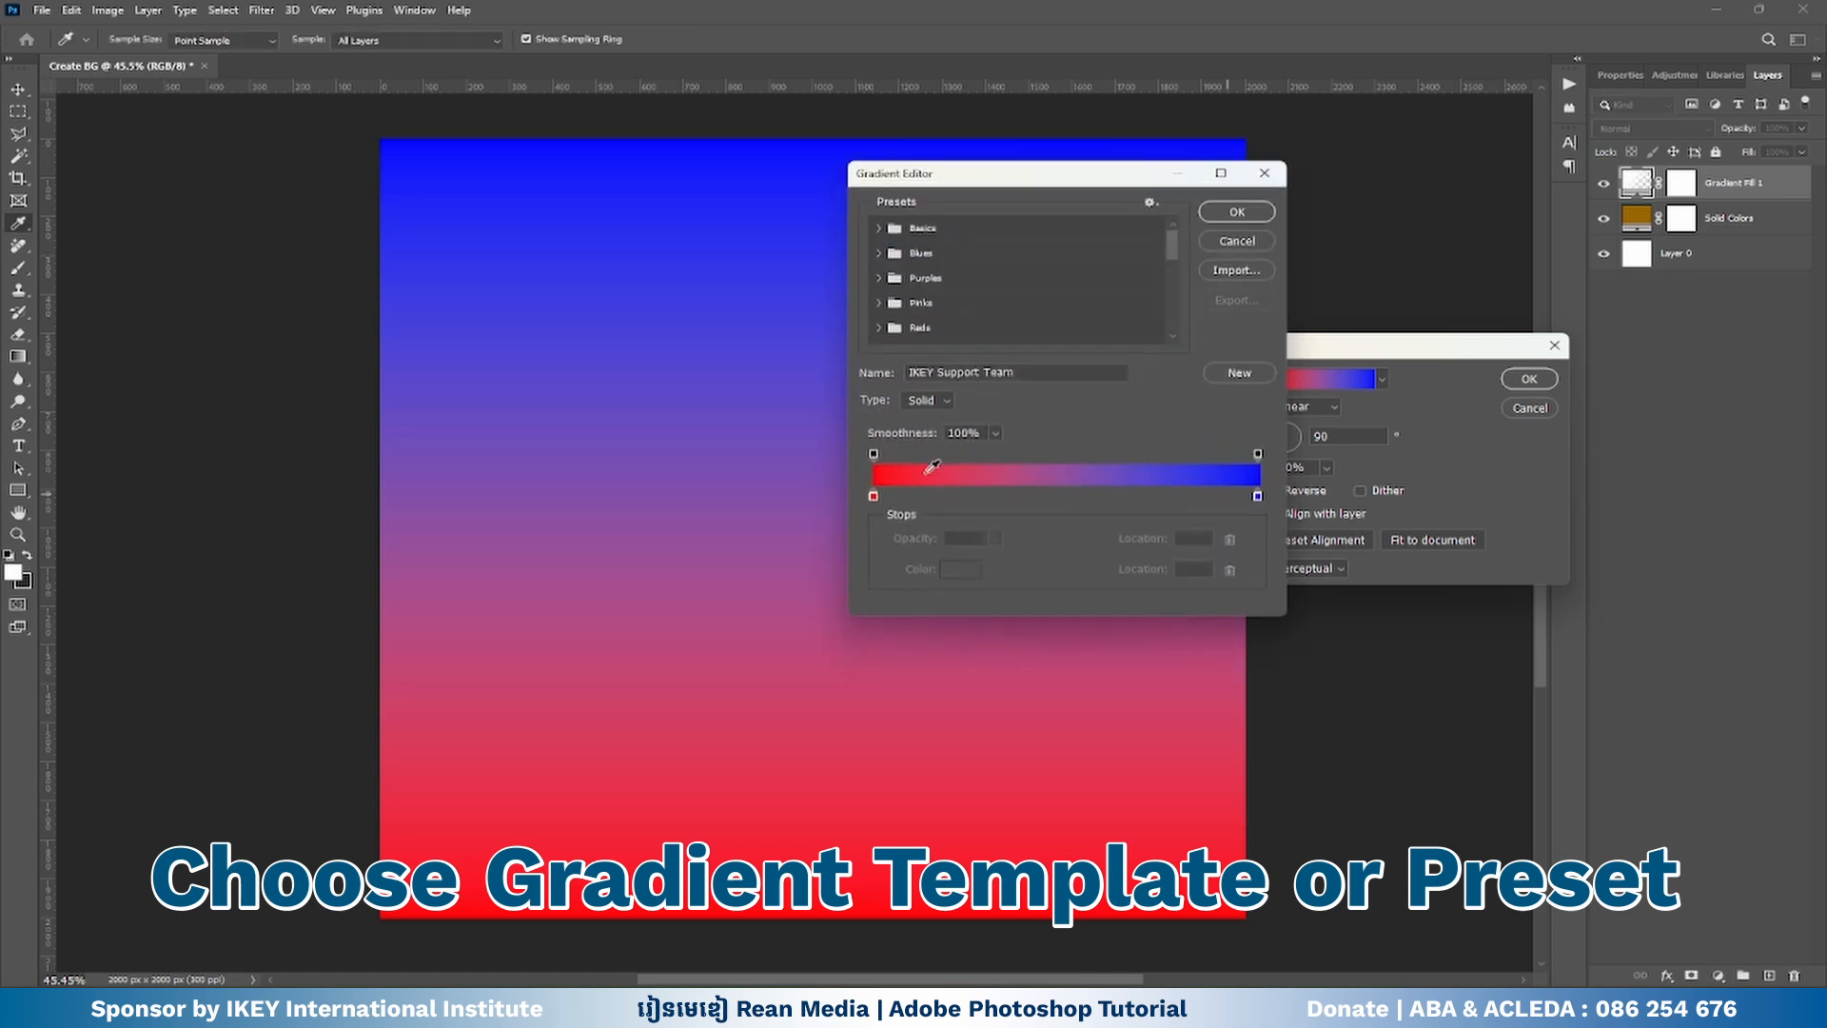
left_click(874, 495)
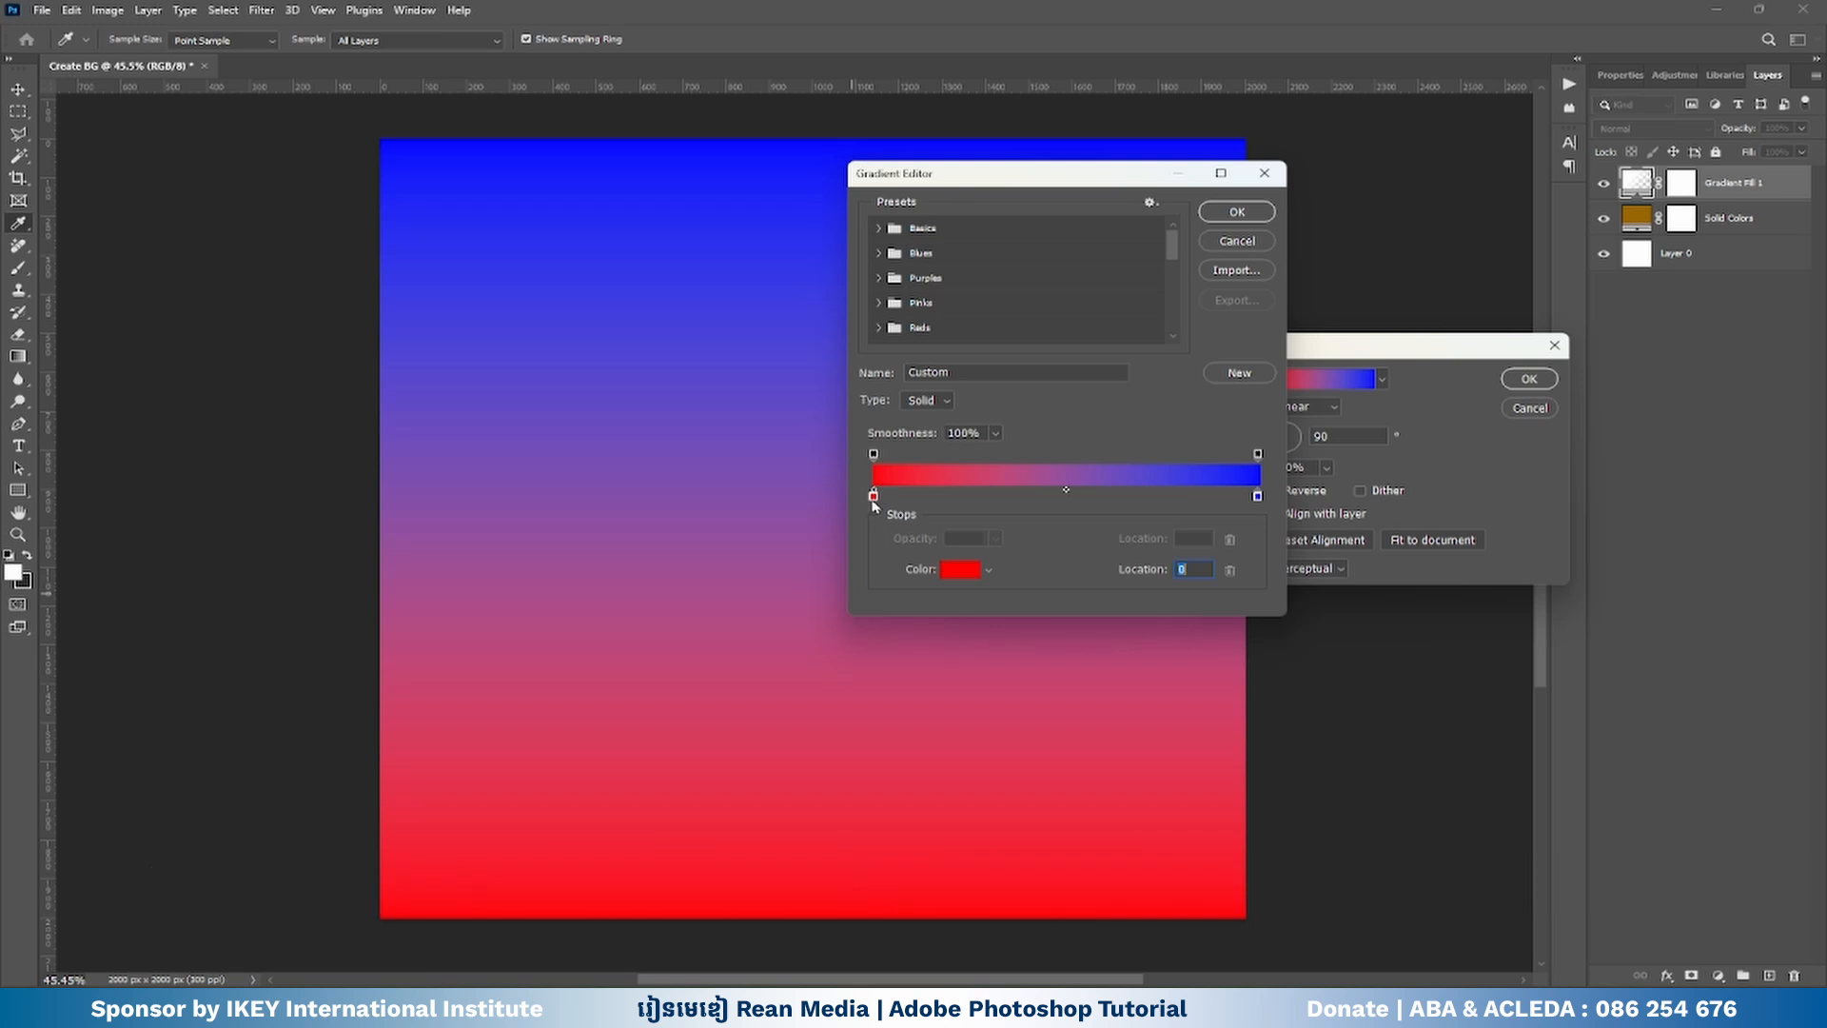
left_click_drag(875, 495, 962, 500)
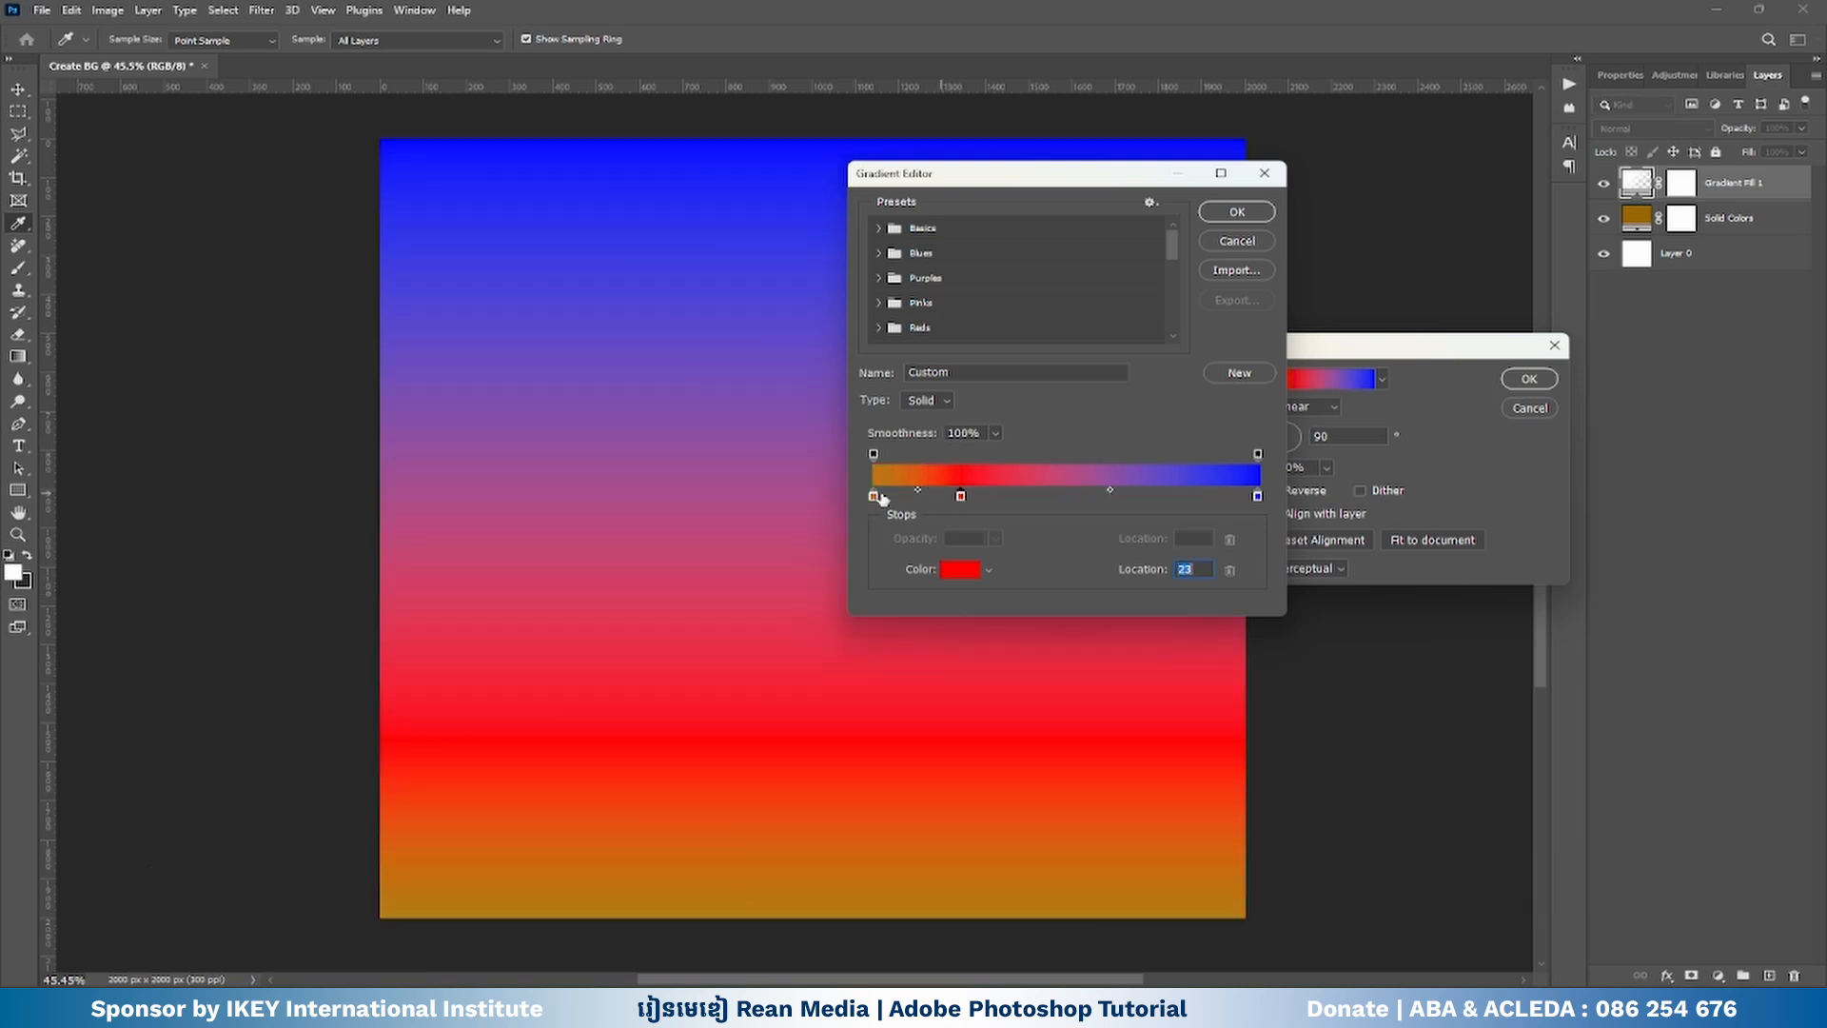
- Delete the golden color stops at location 0 of the gradient
left_click(872, 496)
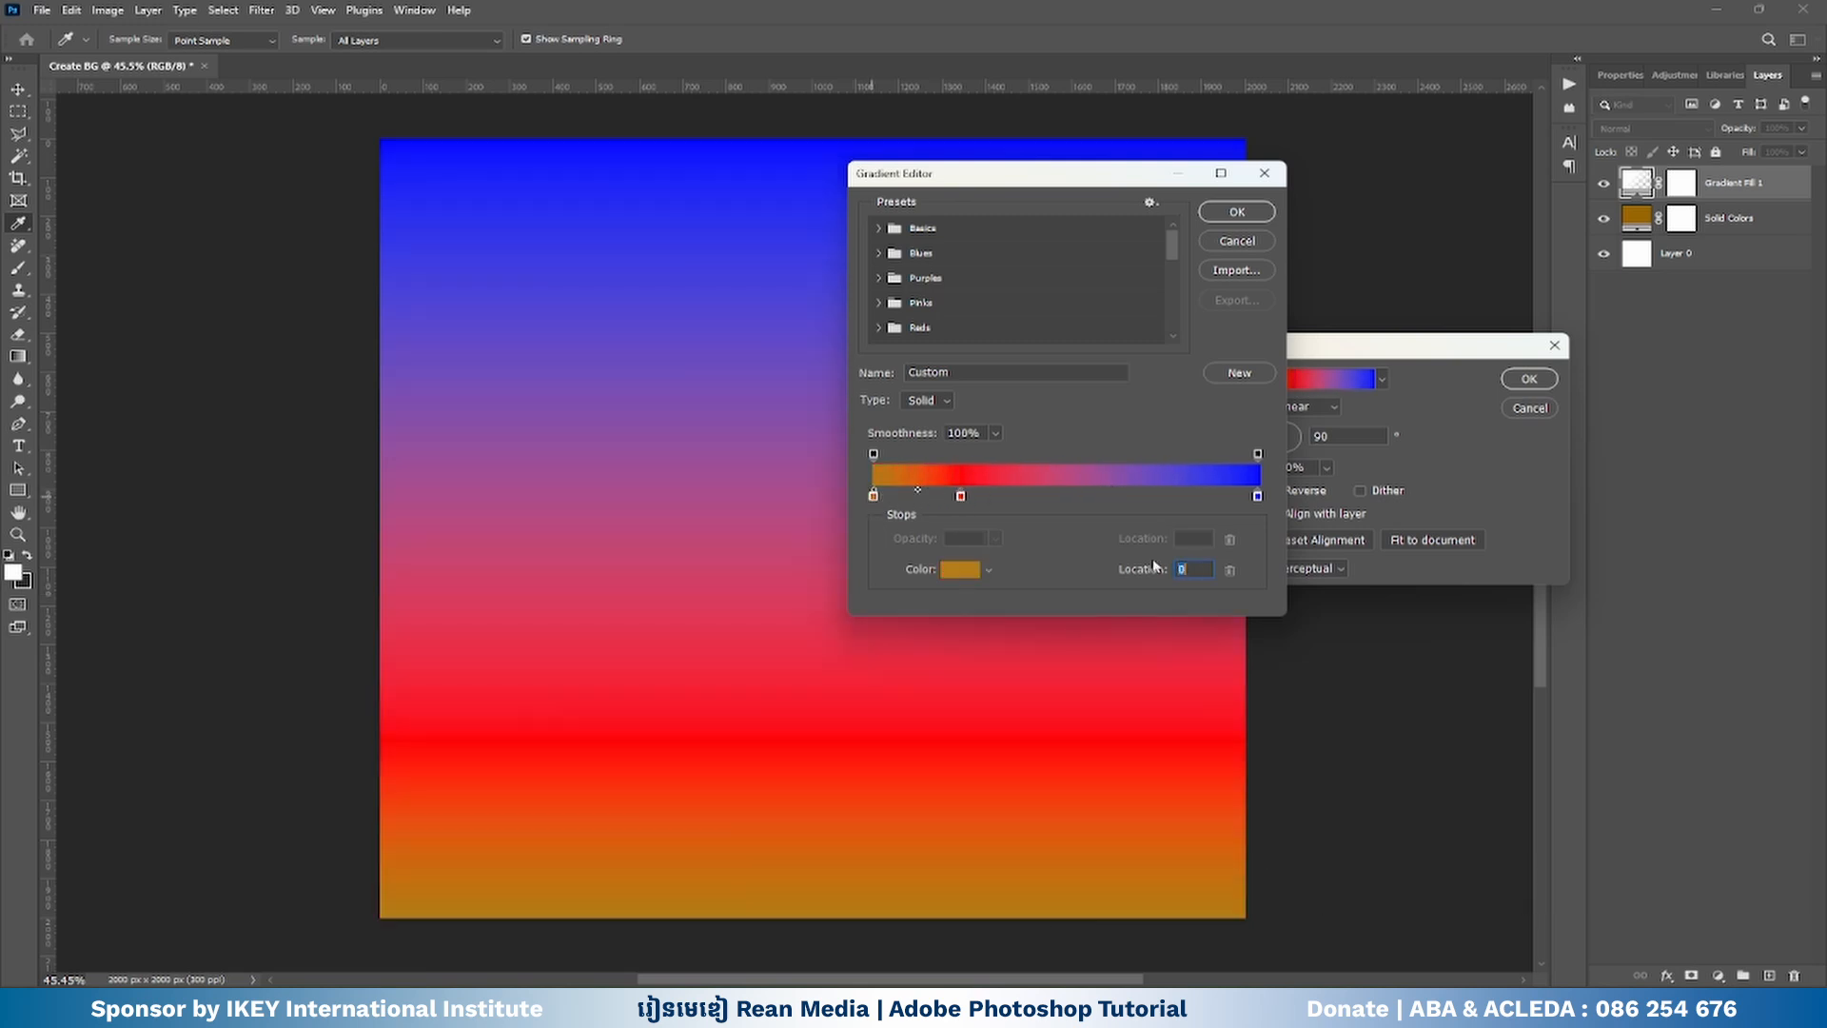
left_click(1232, 569)
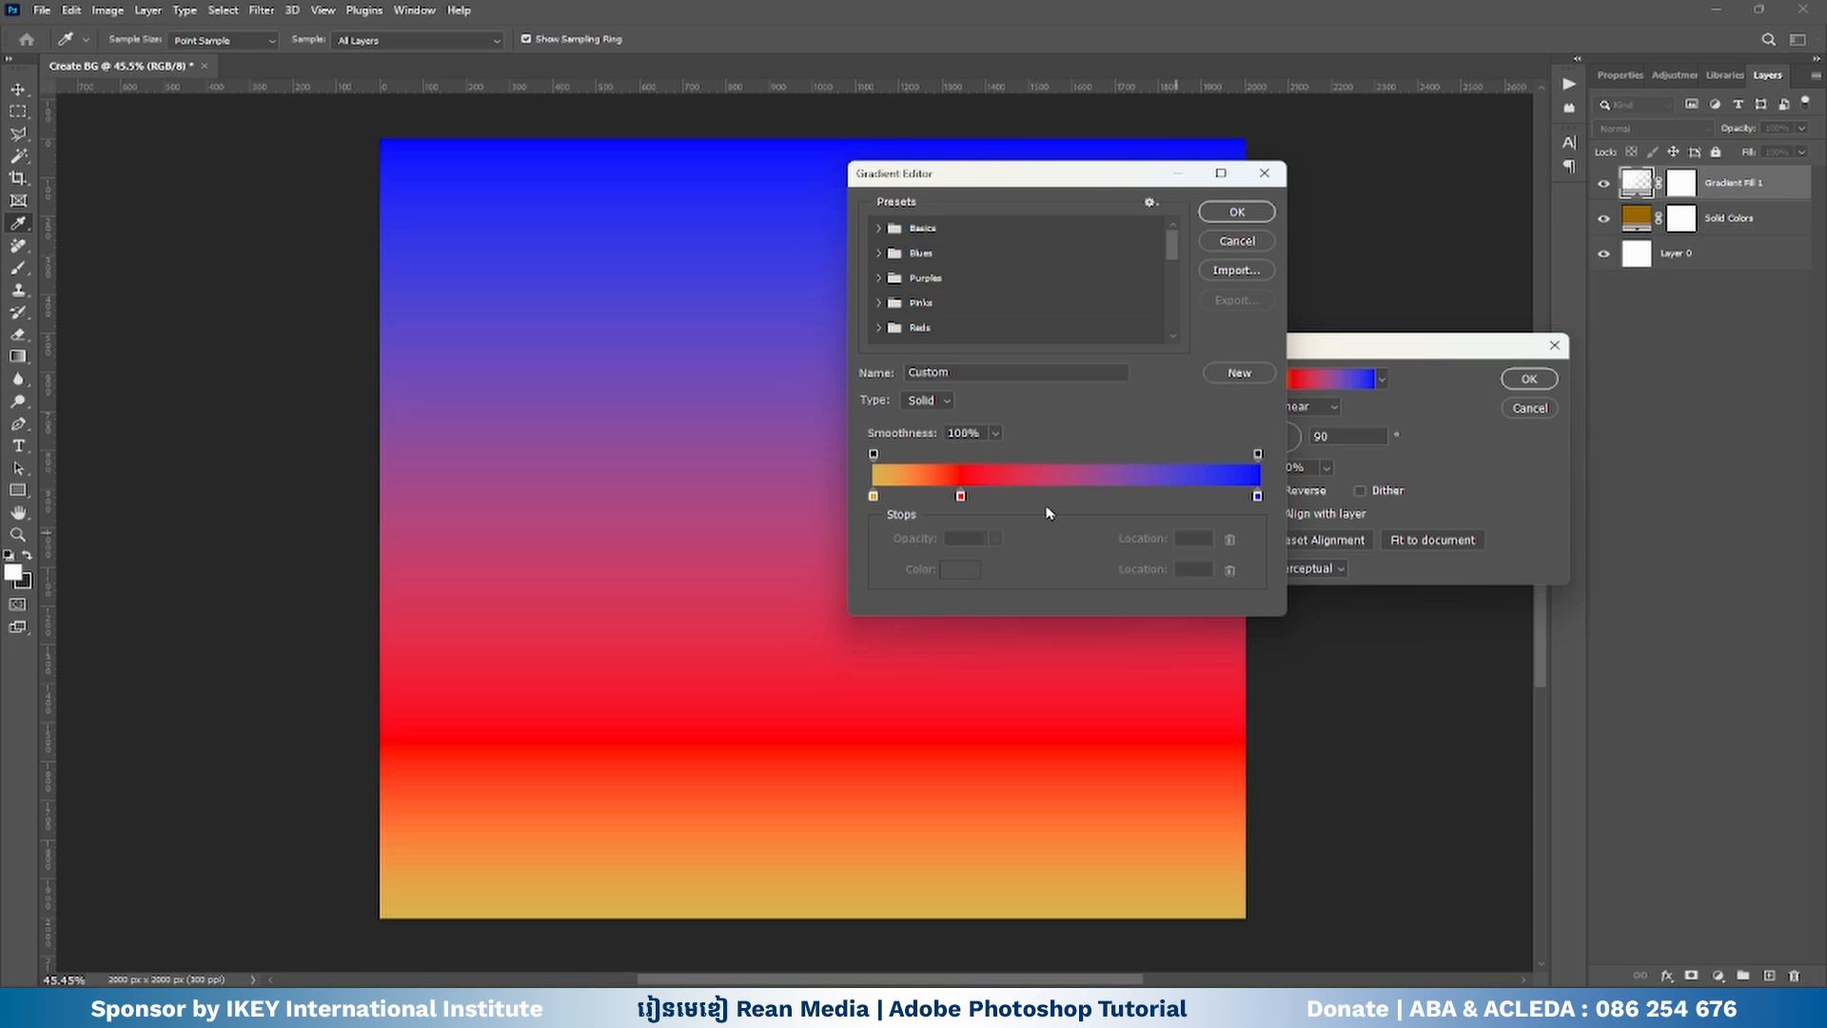
left_click(873, 495)
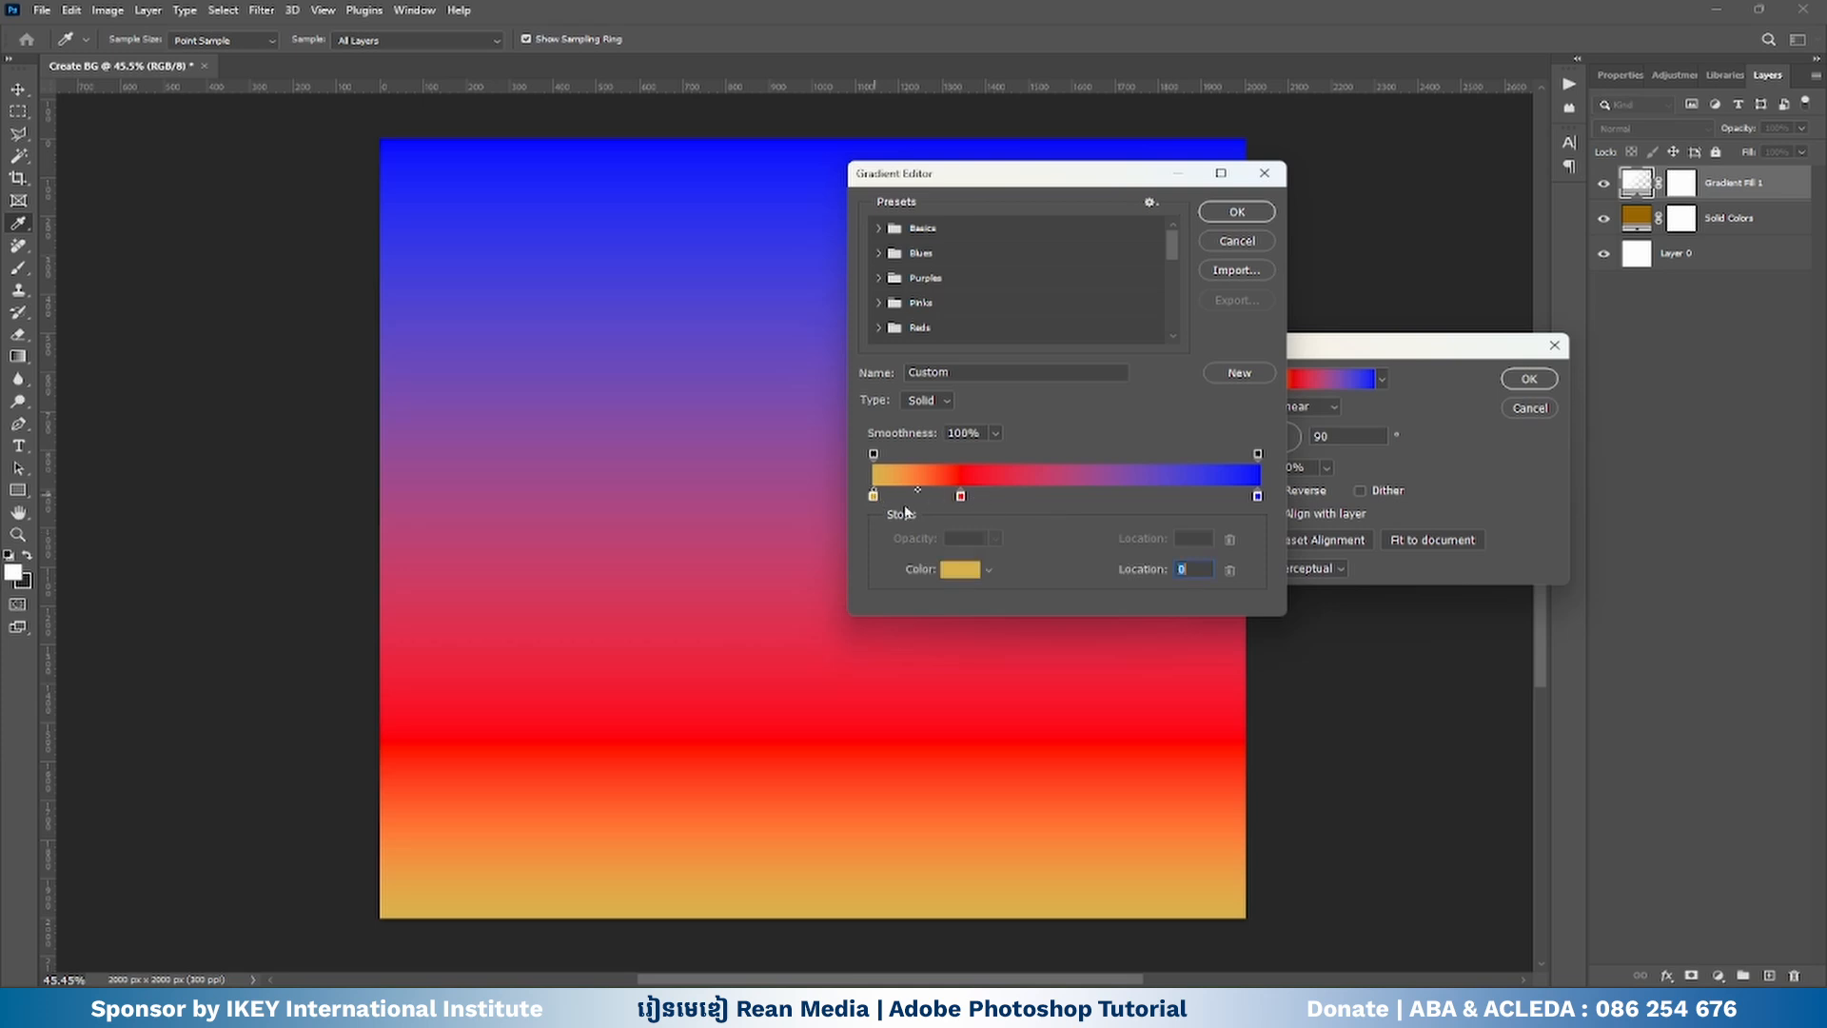
left_click(1232, 569)
- Place a golden stop near the gradient's middle, then move the extra golden stop to location 10 and delete it
left_click_drag(961, 497, 1050, 496)
left_click_drag(875, 497, 916, 504)
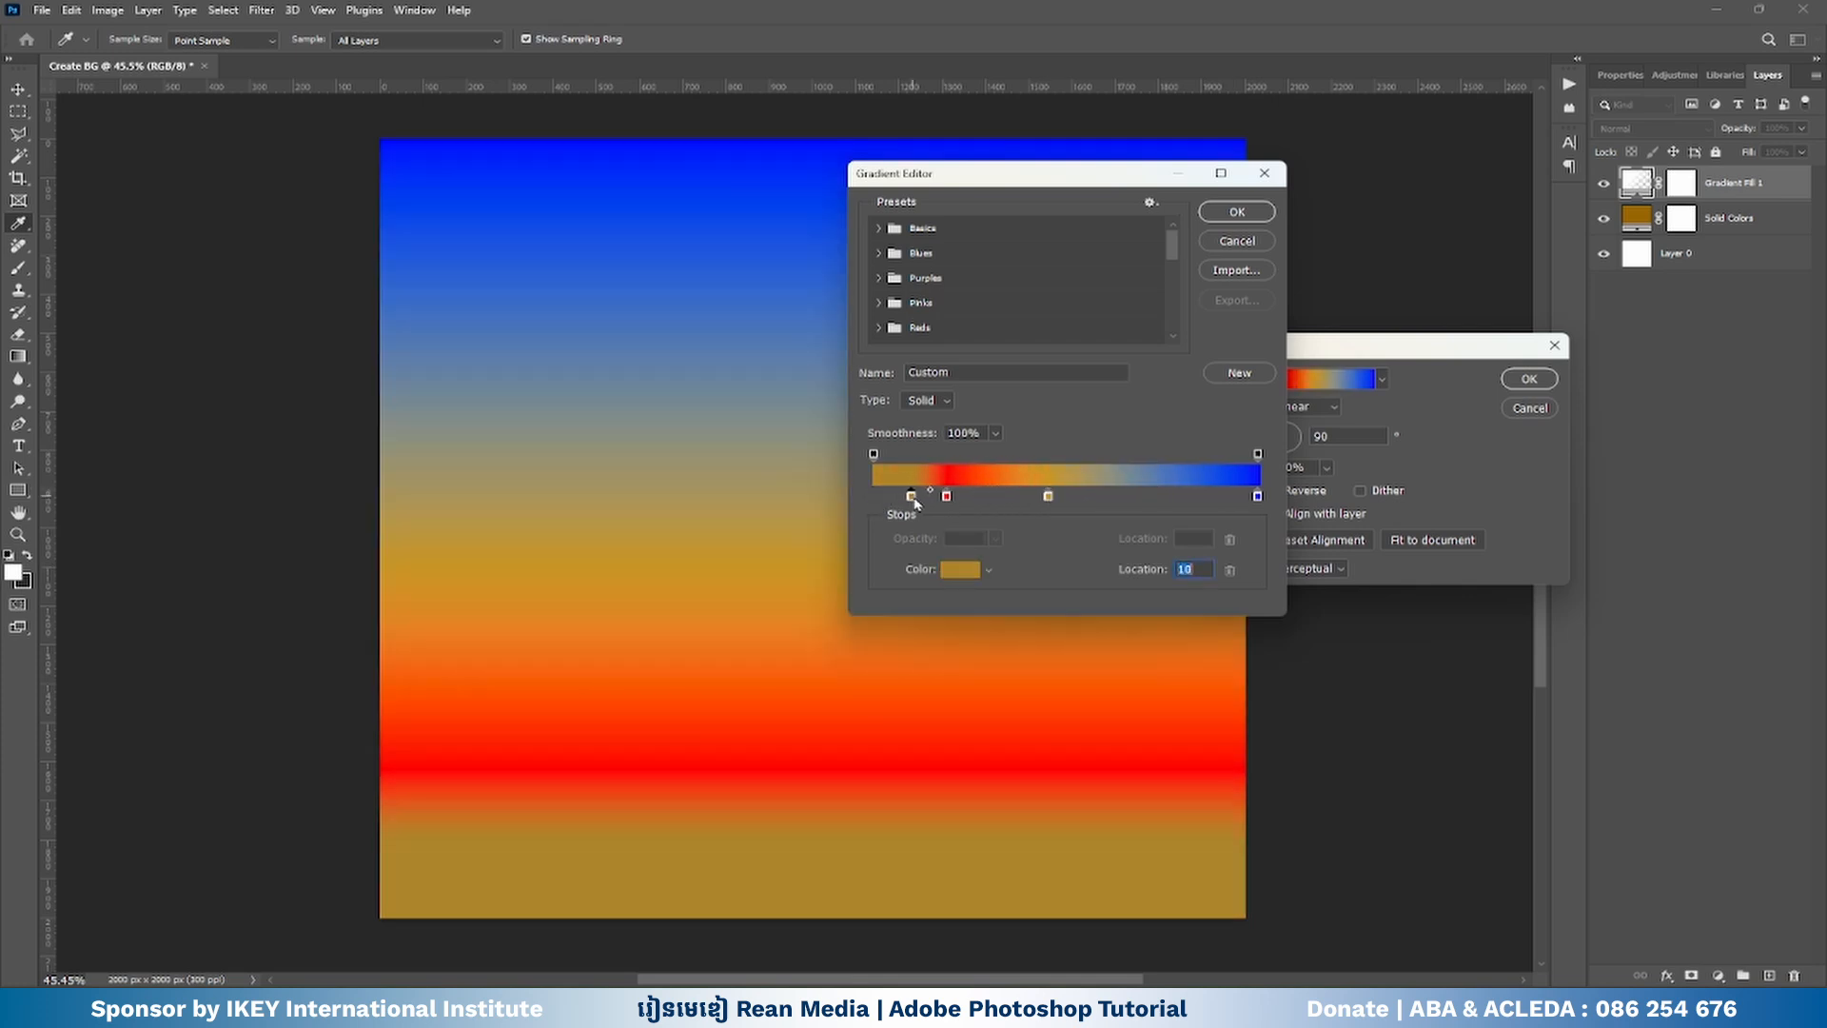
left_click(1229, 569)
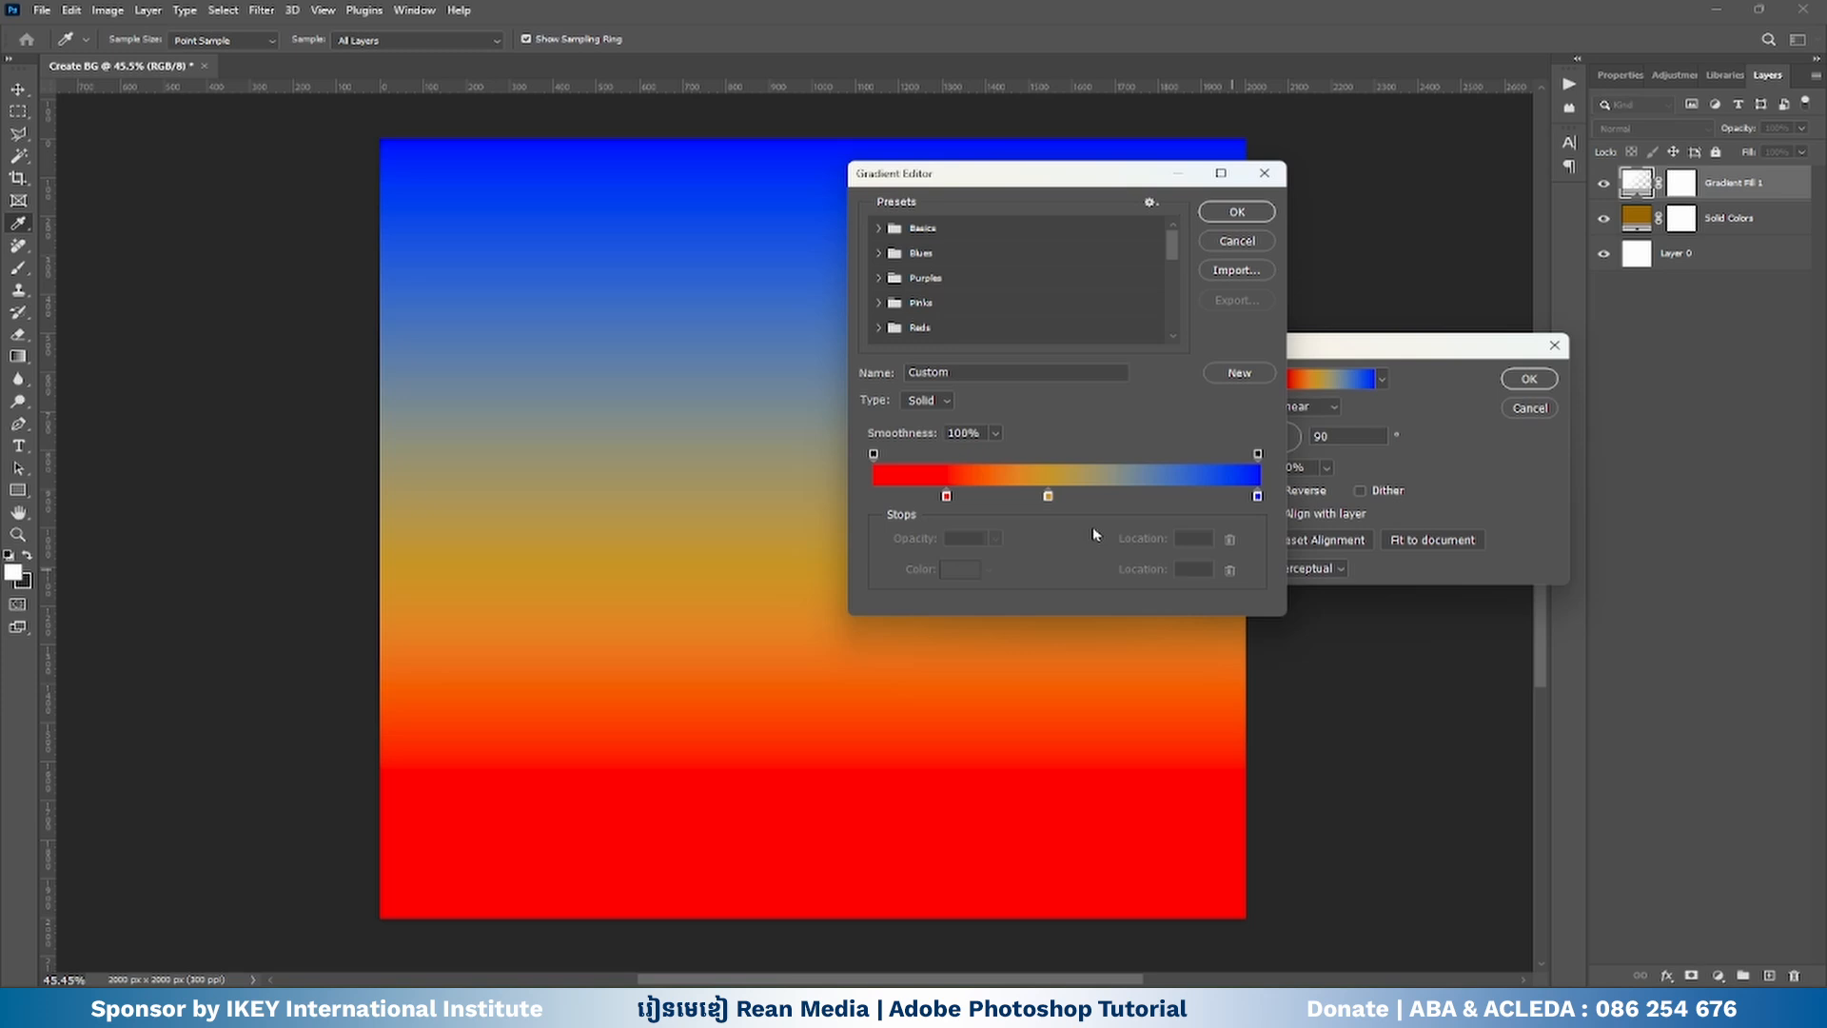
- Delete the golden stop near the gradient's middle and move the red stop to location 0
left_click(1049, 497)
left_click(1228, 570)
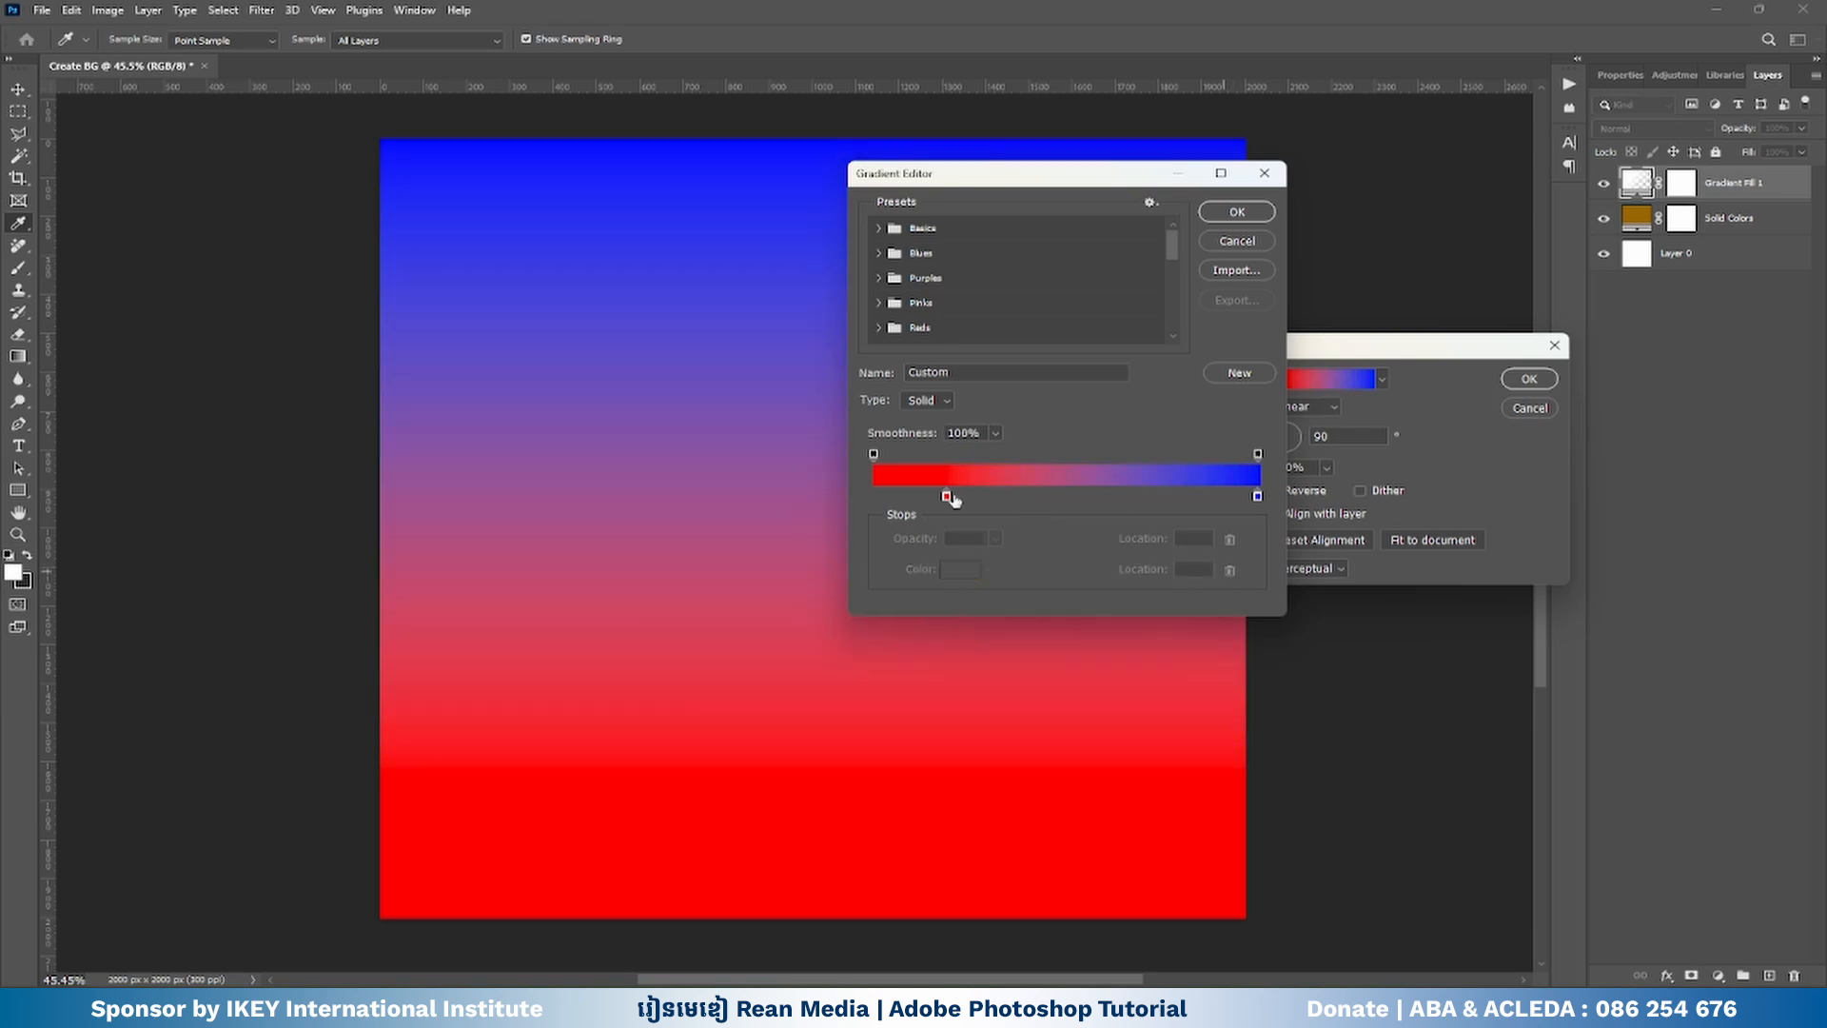
left_click_drag(946, 498, 819, 493)
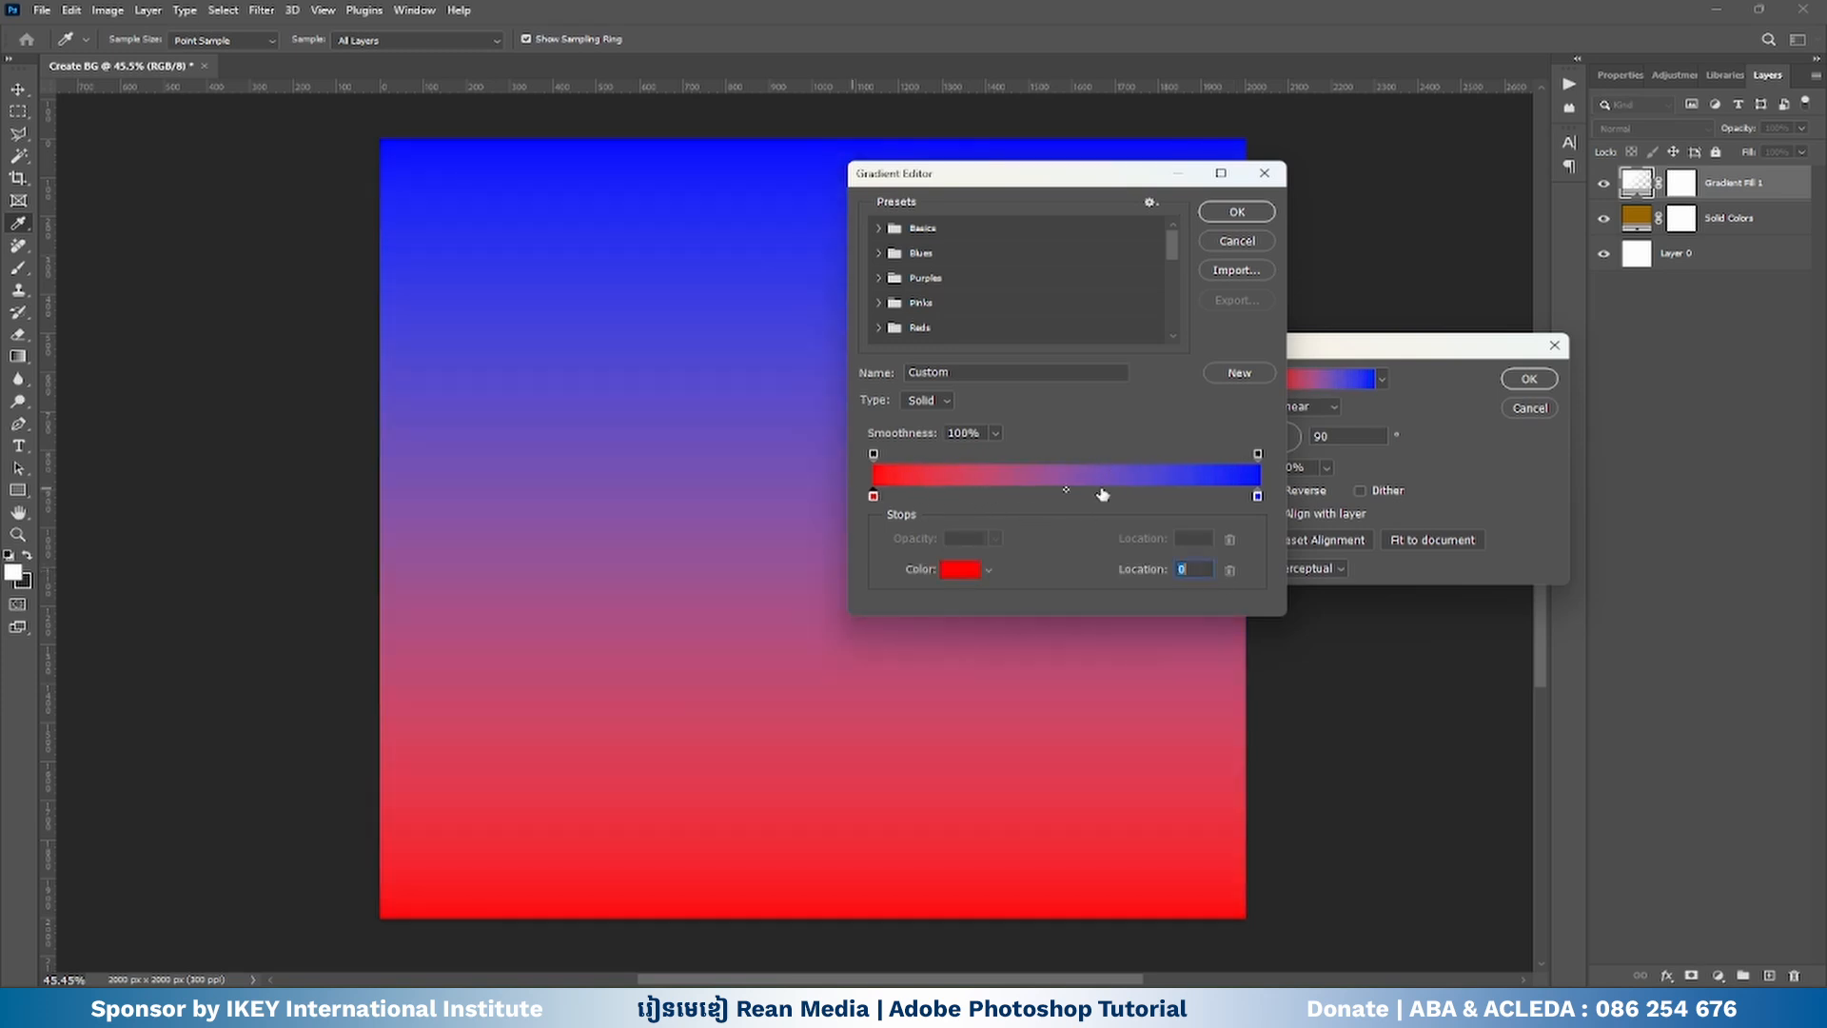
- Change the gradient's start stop color to dark navy, hex 000033
left_click(960, 569)
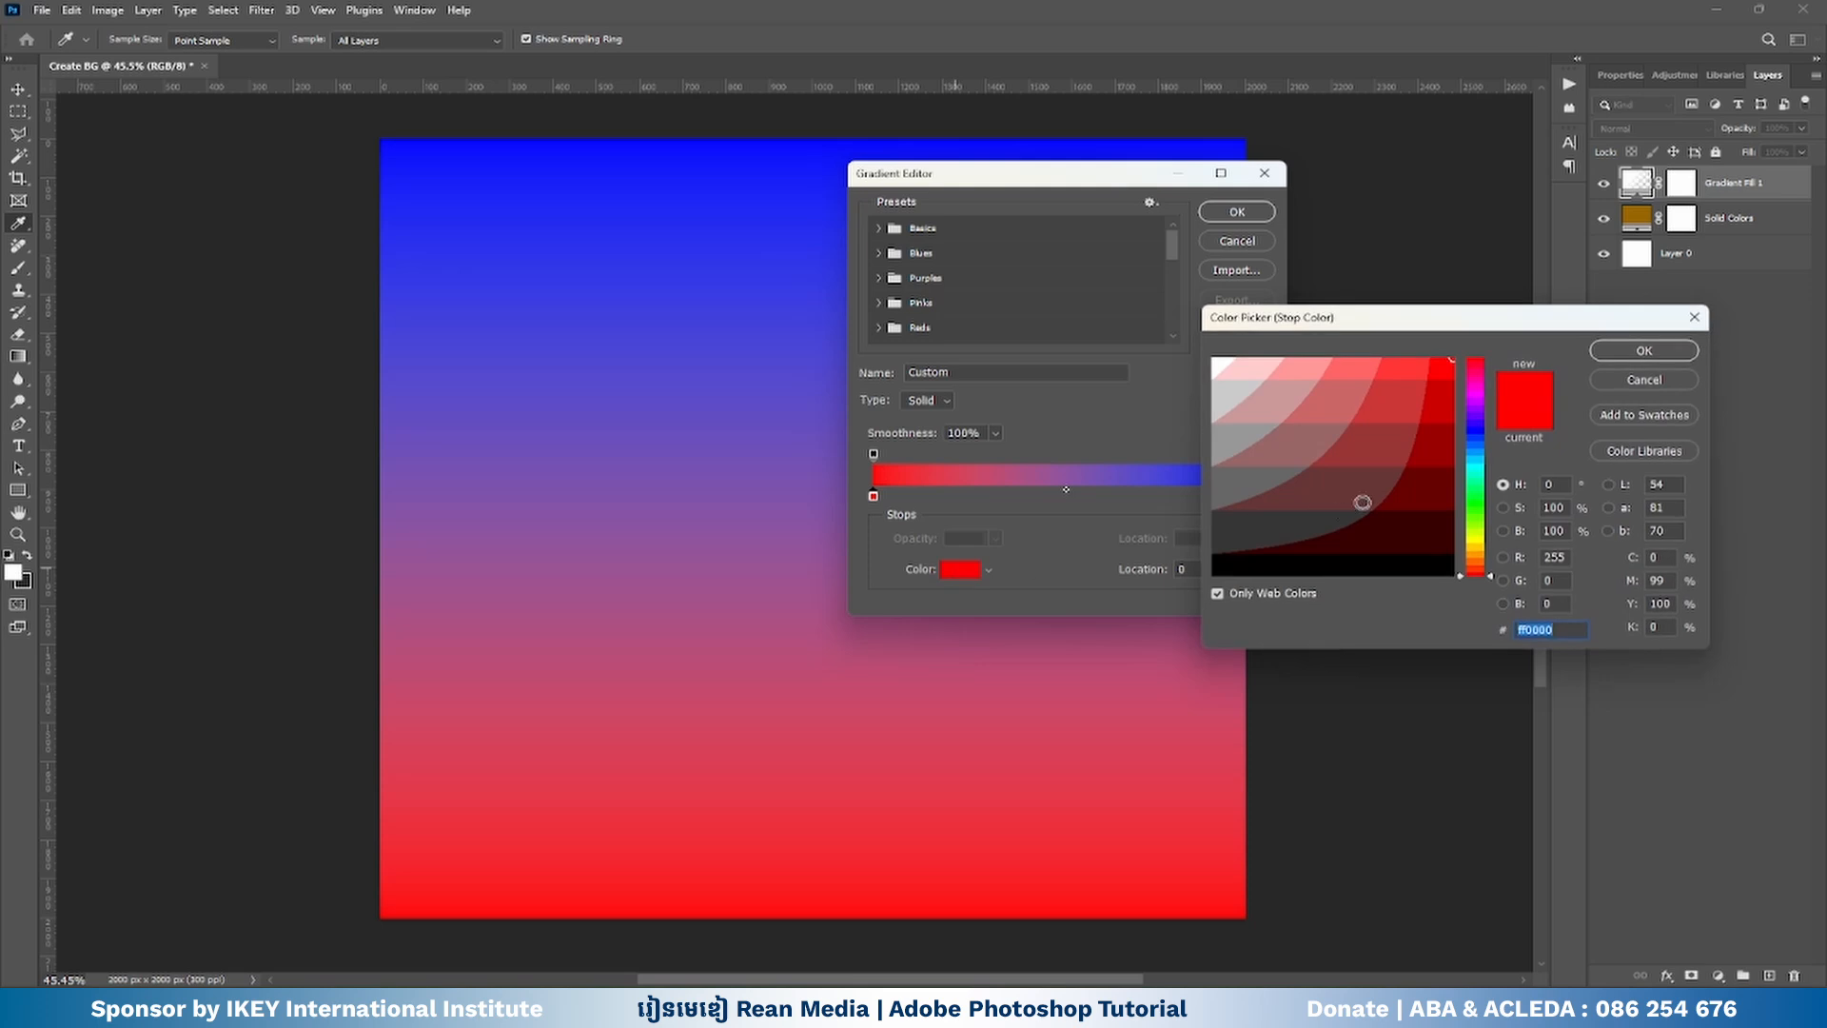
left_click(1436, 498)
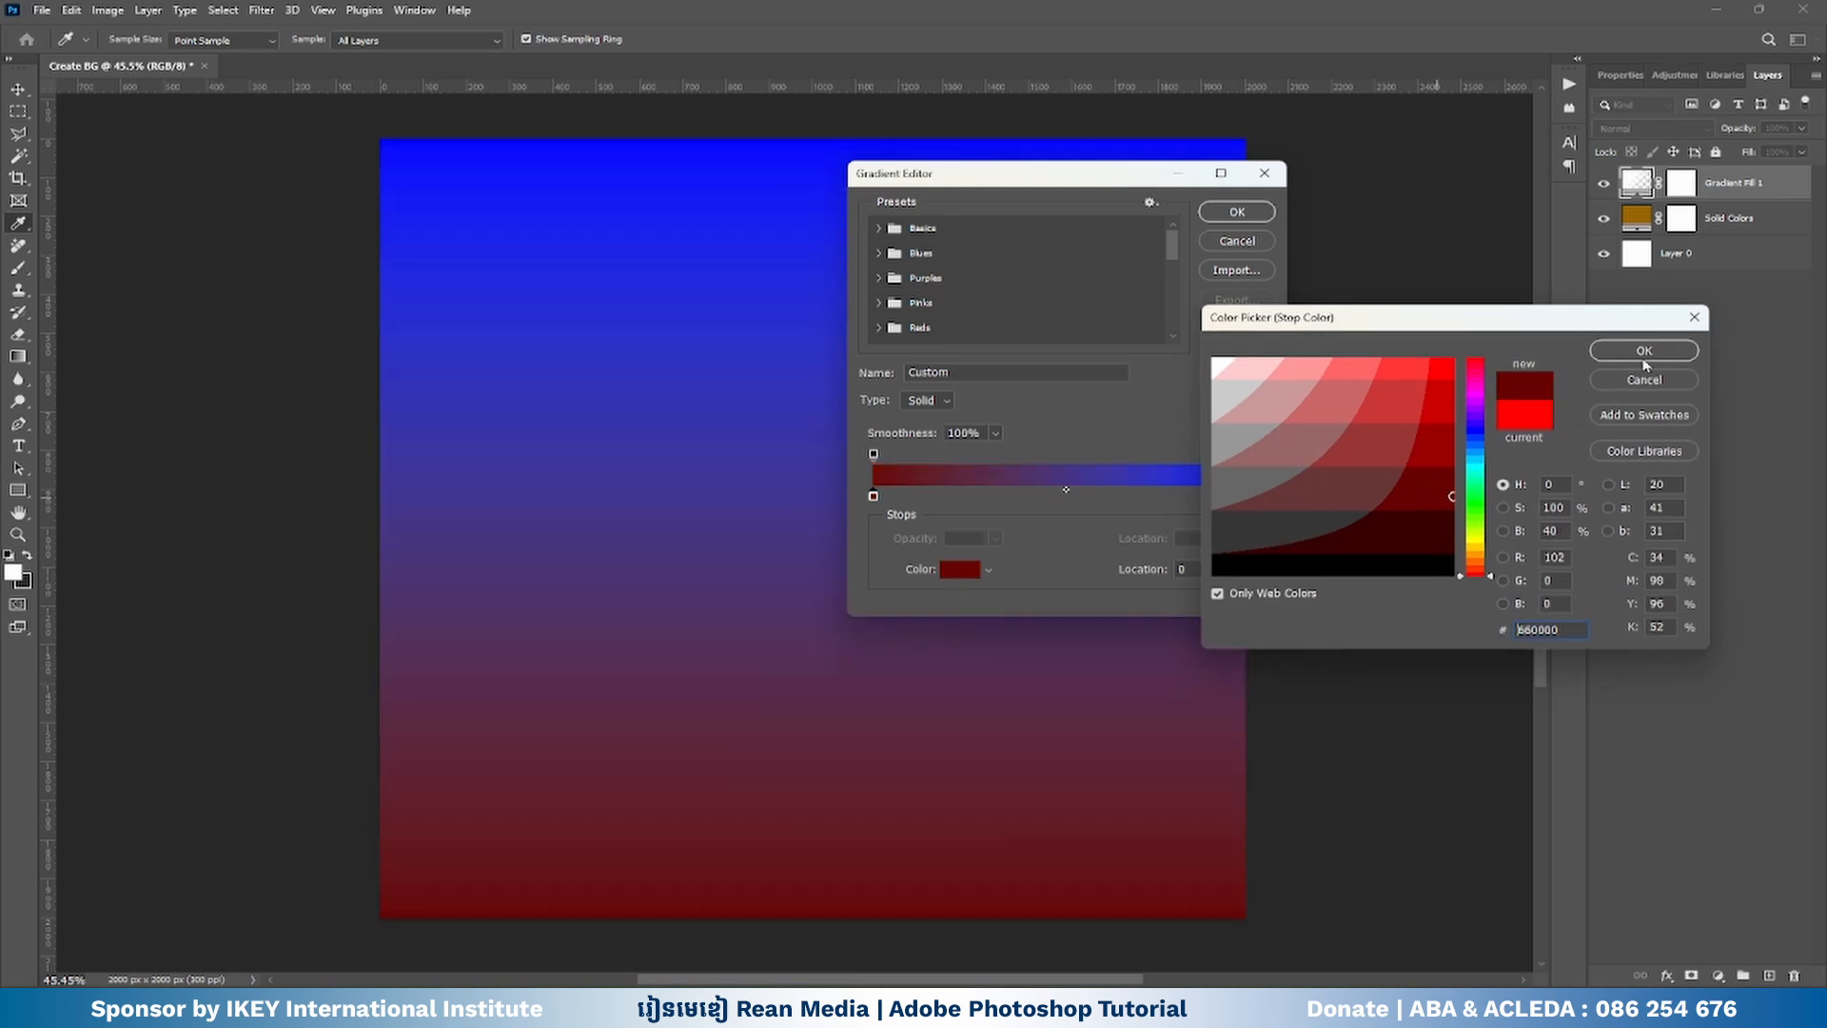
left_click(1475, 426)
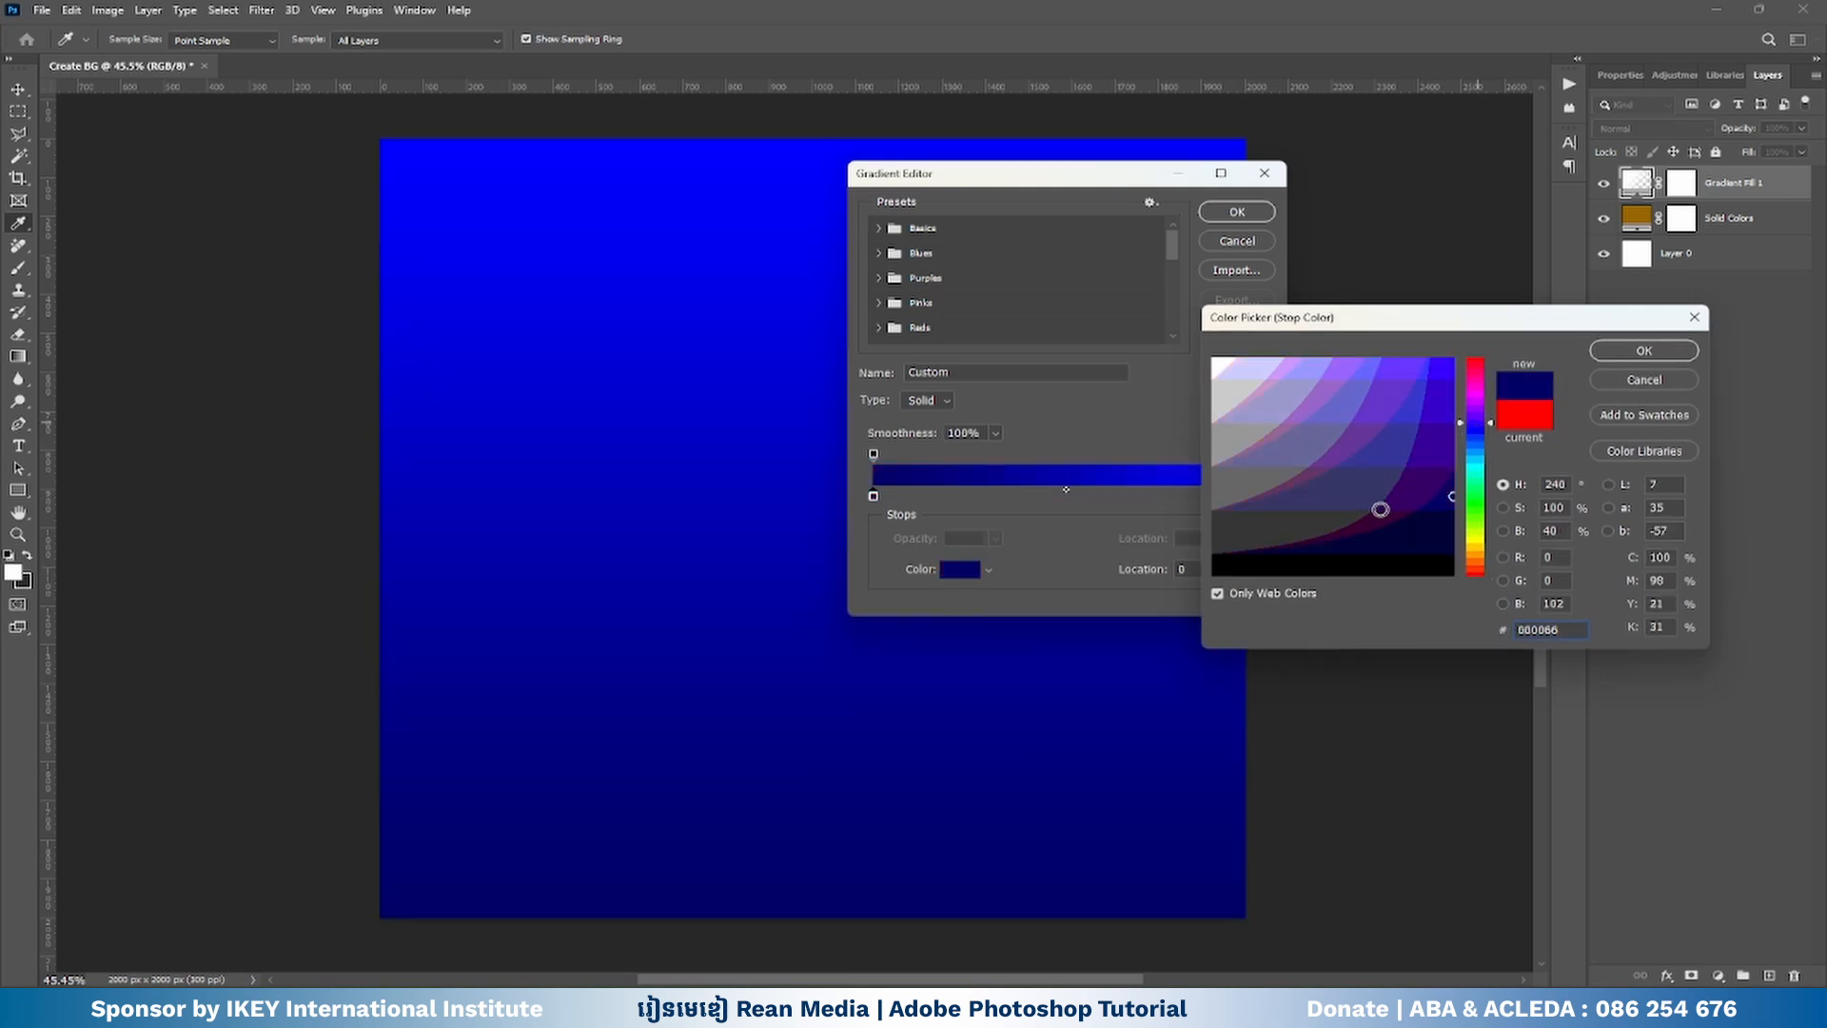
left_click(1450, 360)
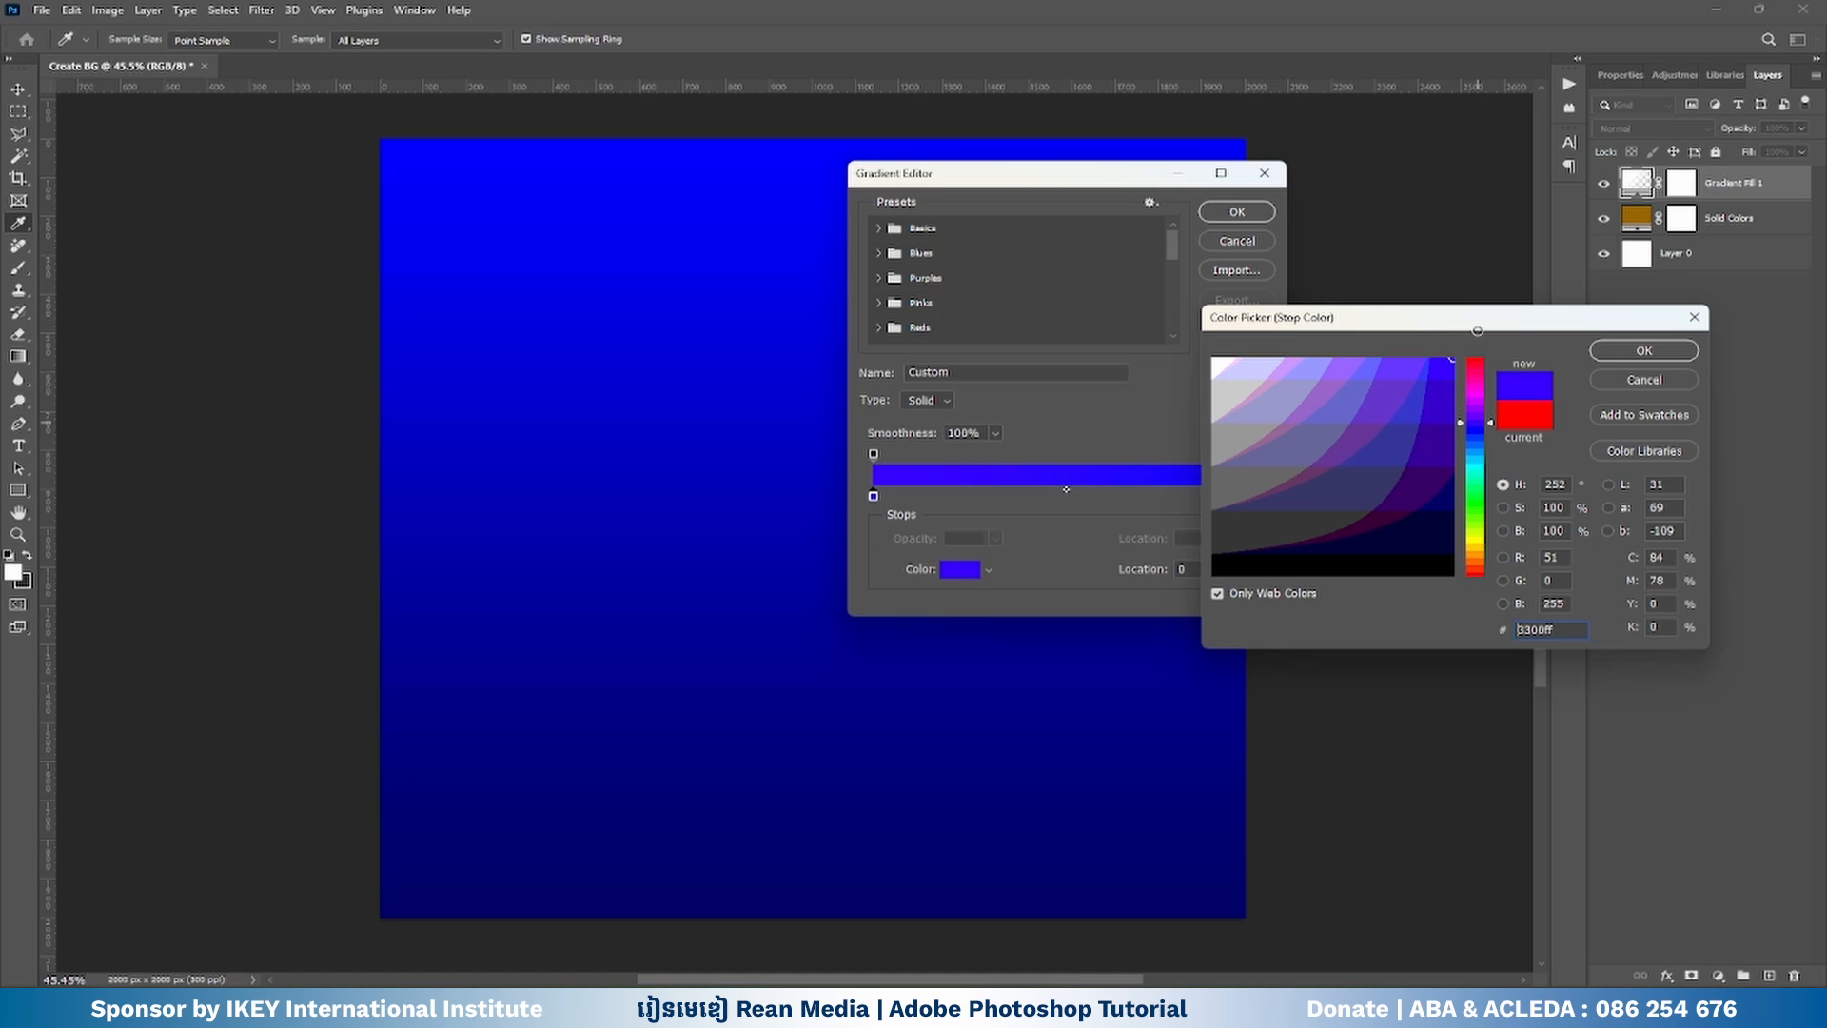
left_click(1403, 553)
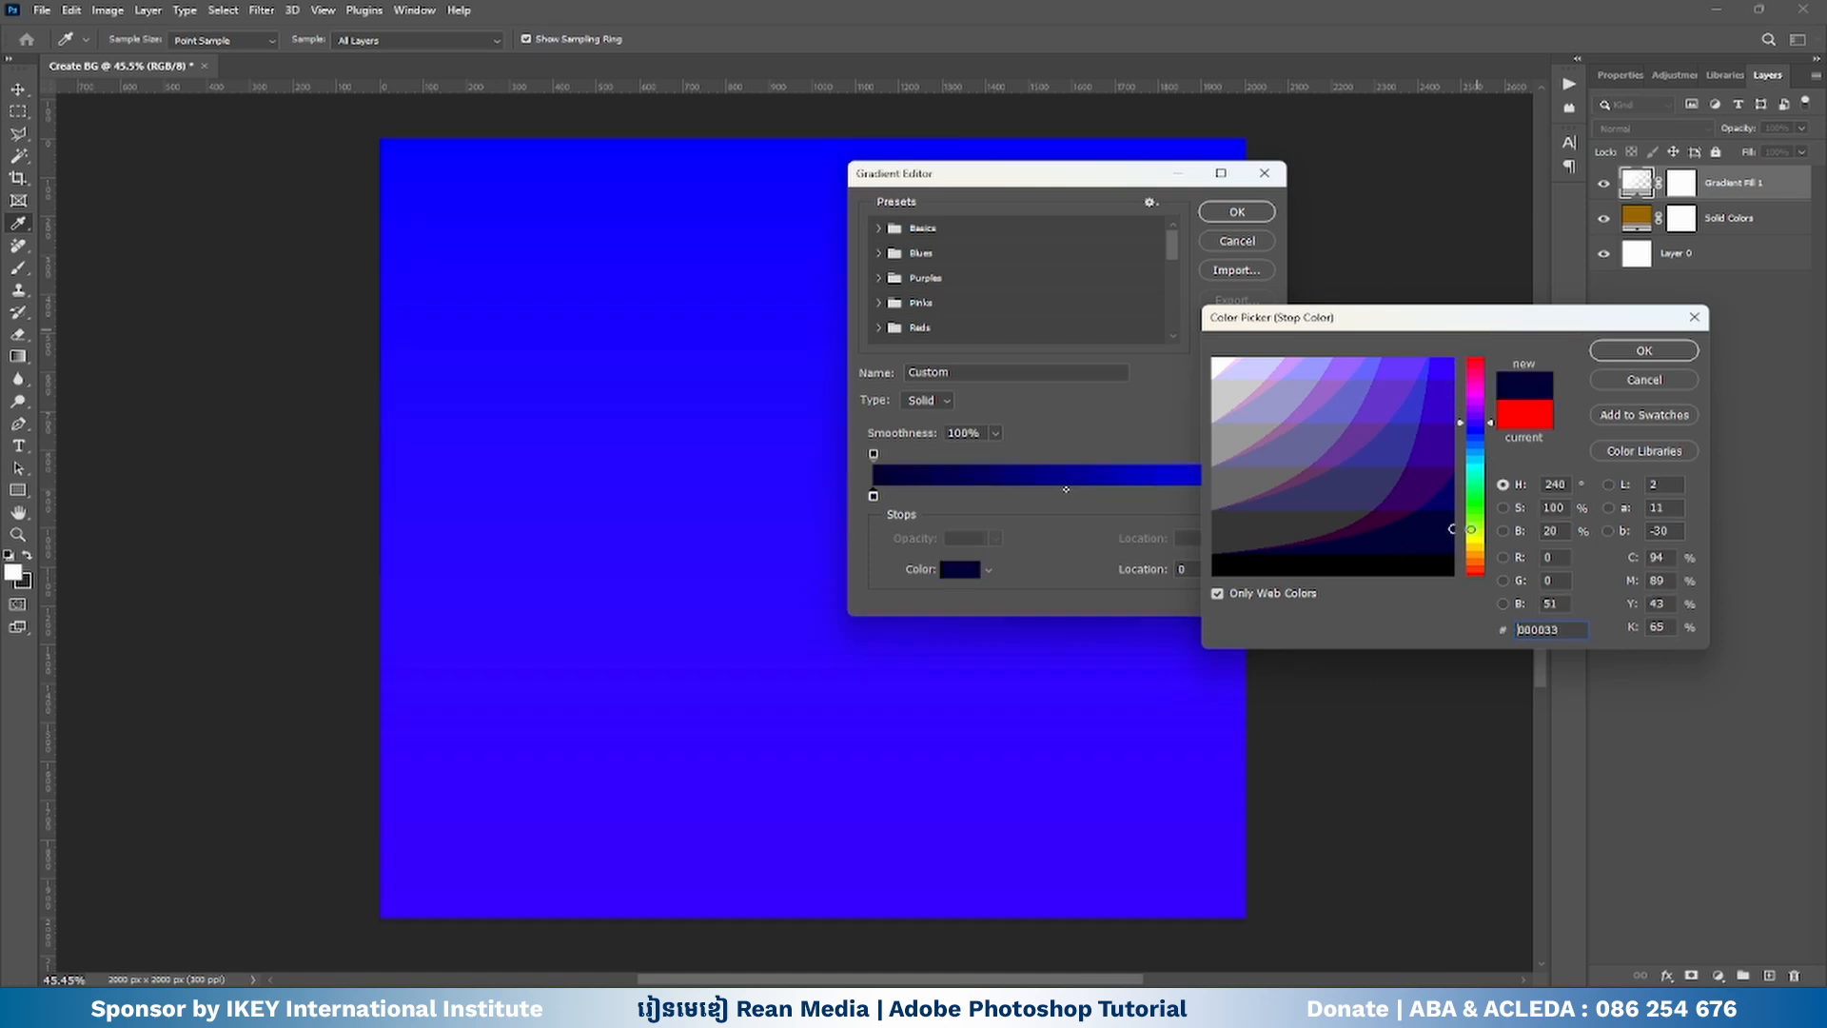
left_click(1644, 350)
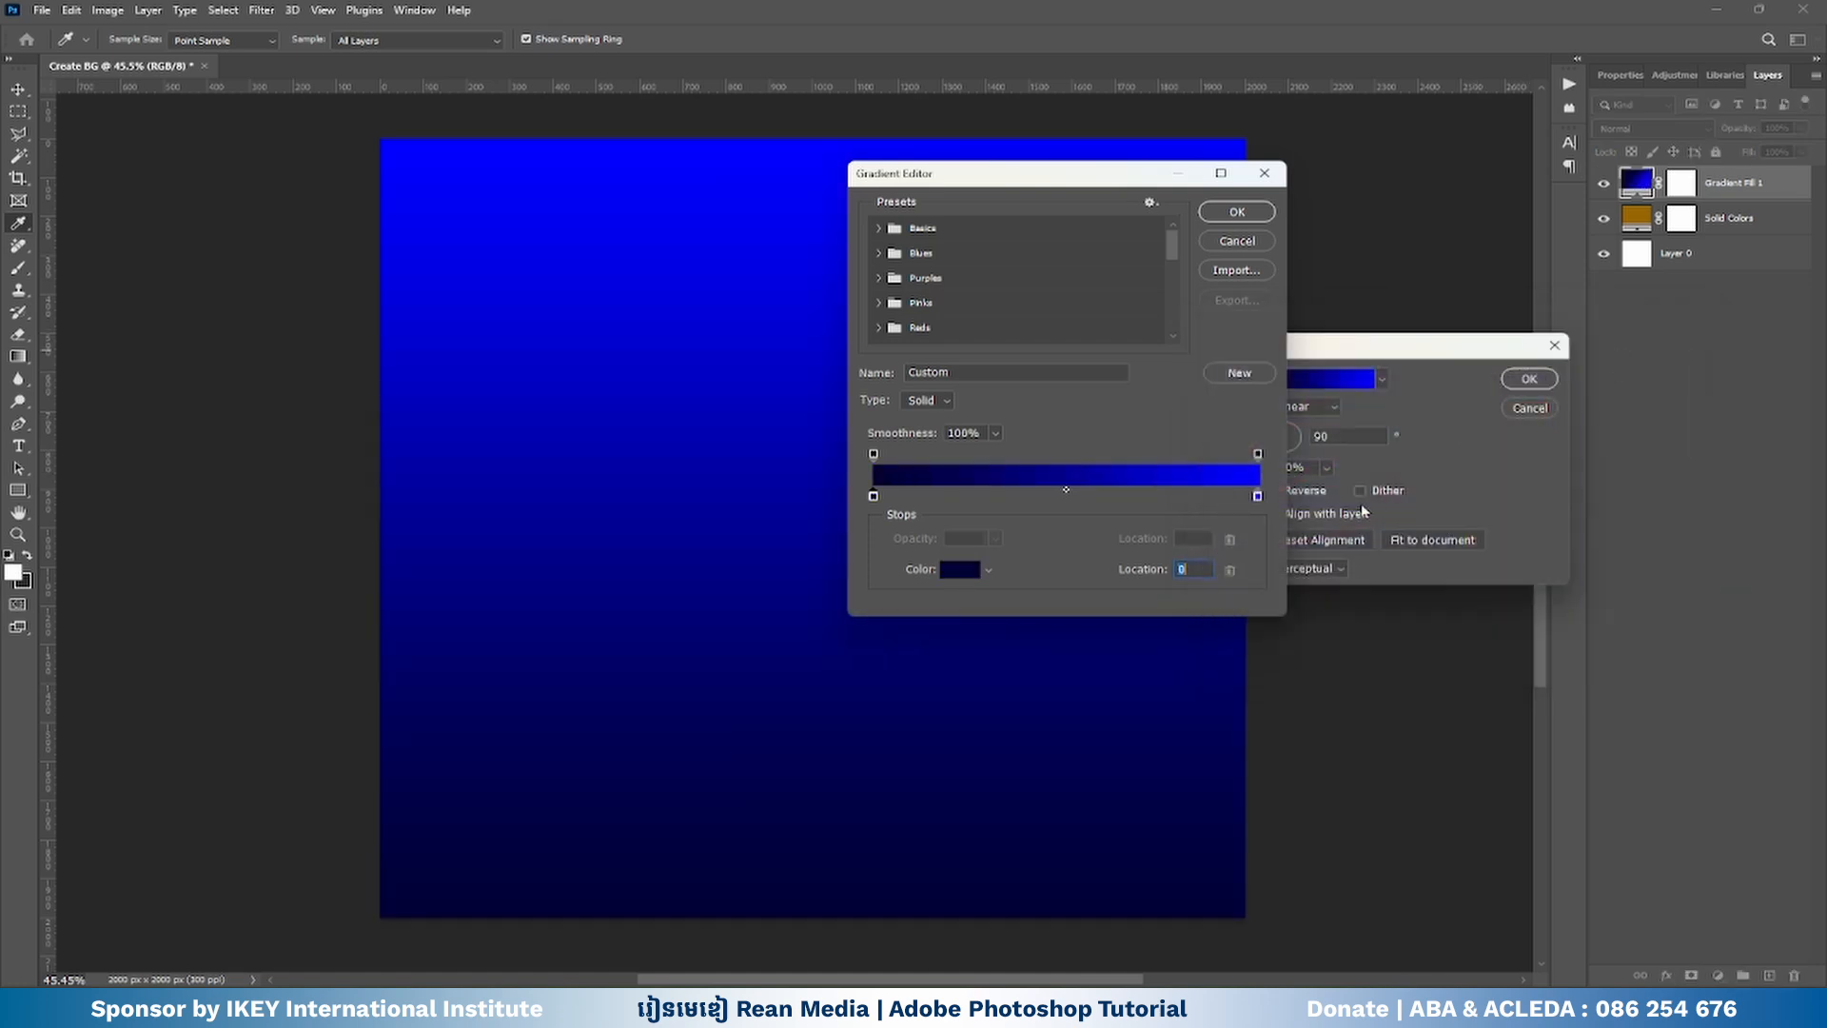
- Change the gradient's end stop color at location 100 to white
left_click(1257, 497)
left_click(975, 571)
left_click_drag(1263, 369, 1199, 354)
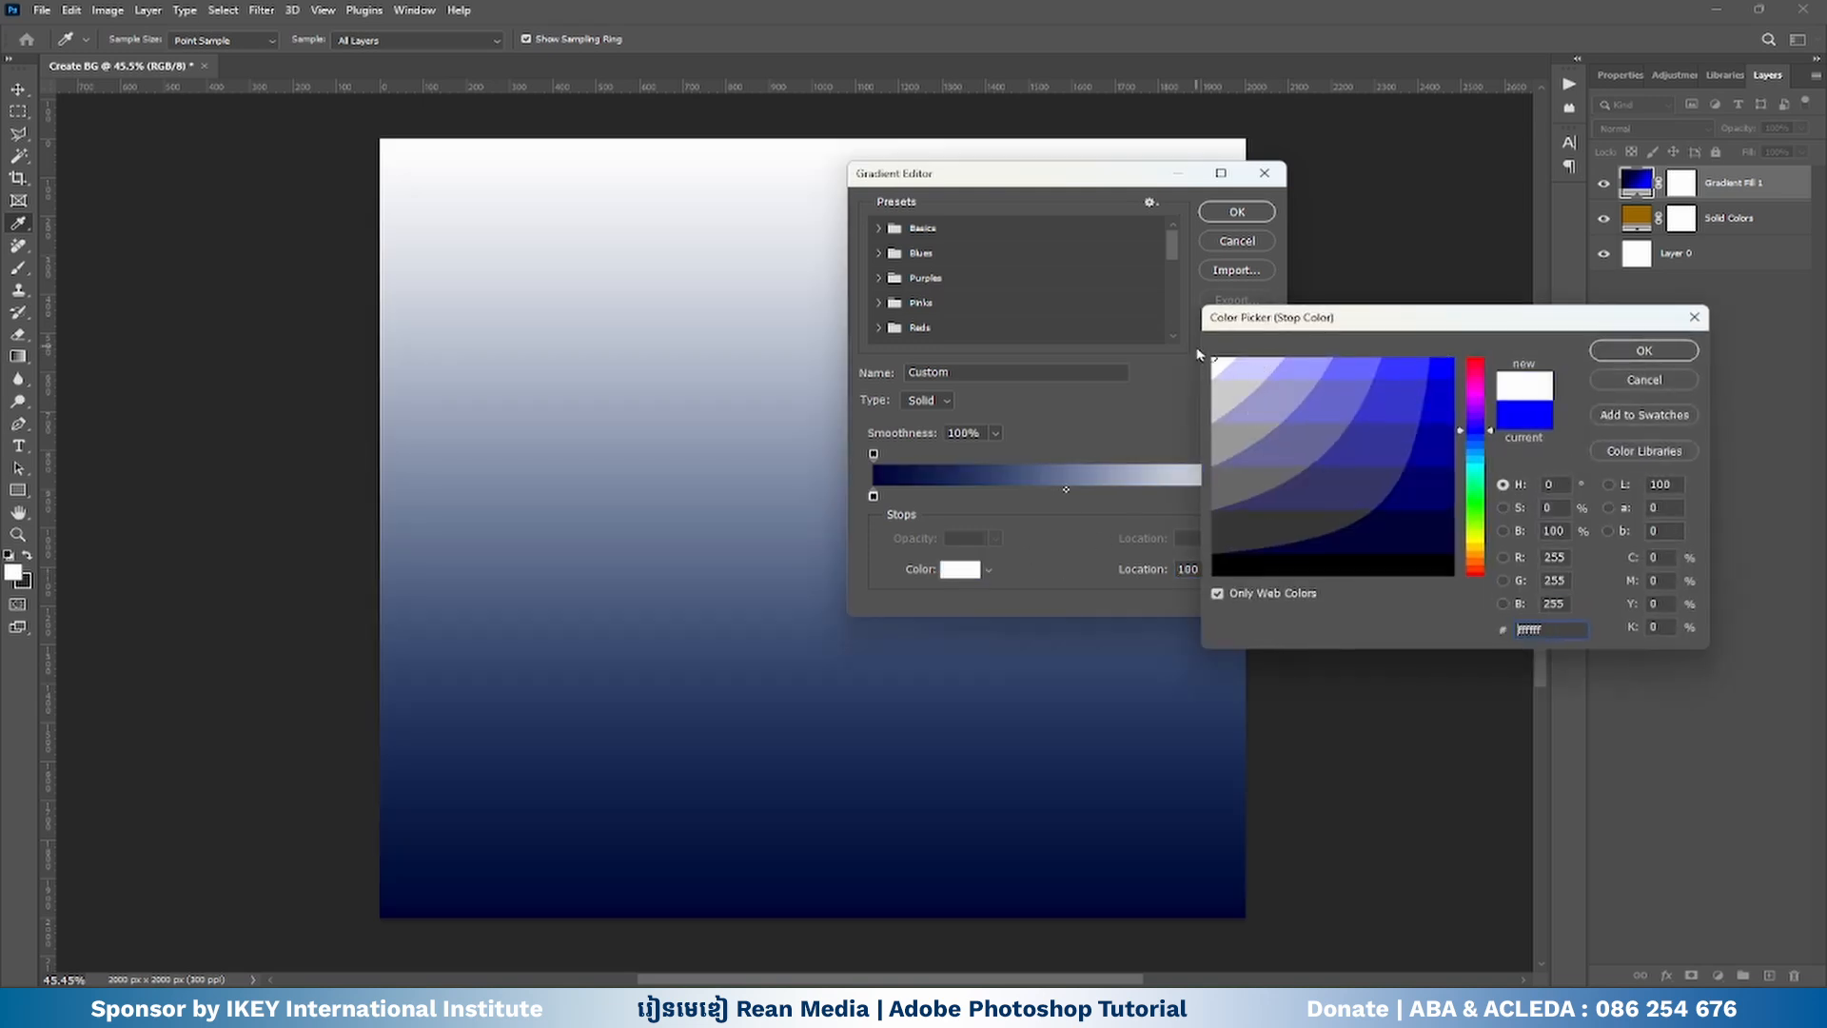
left_click(1605, 357)
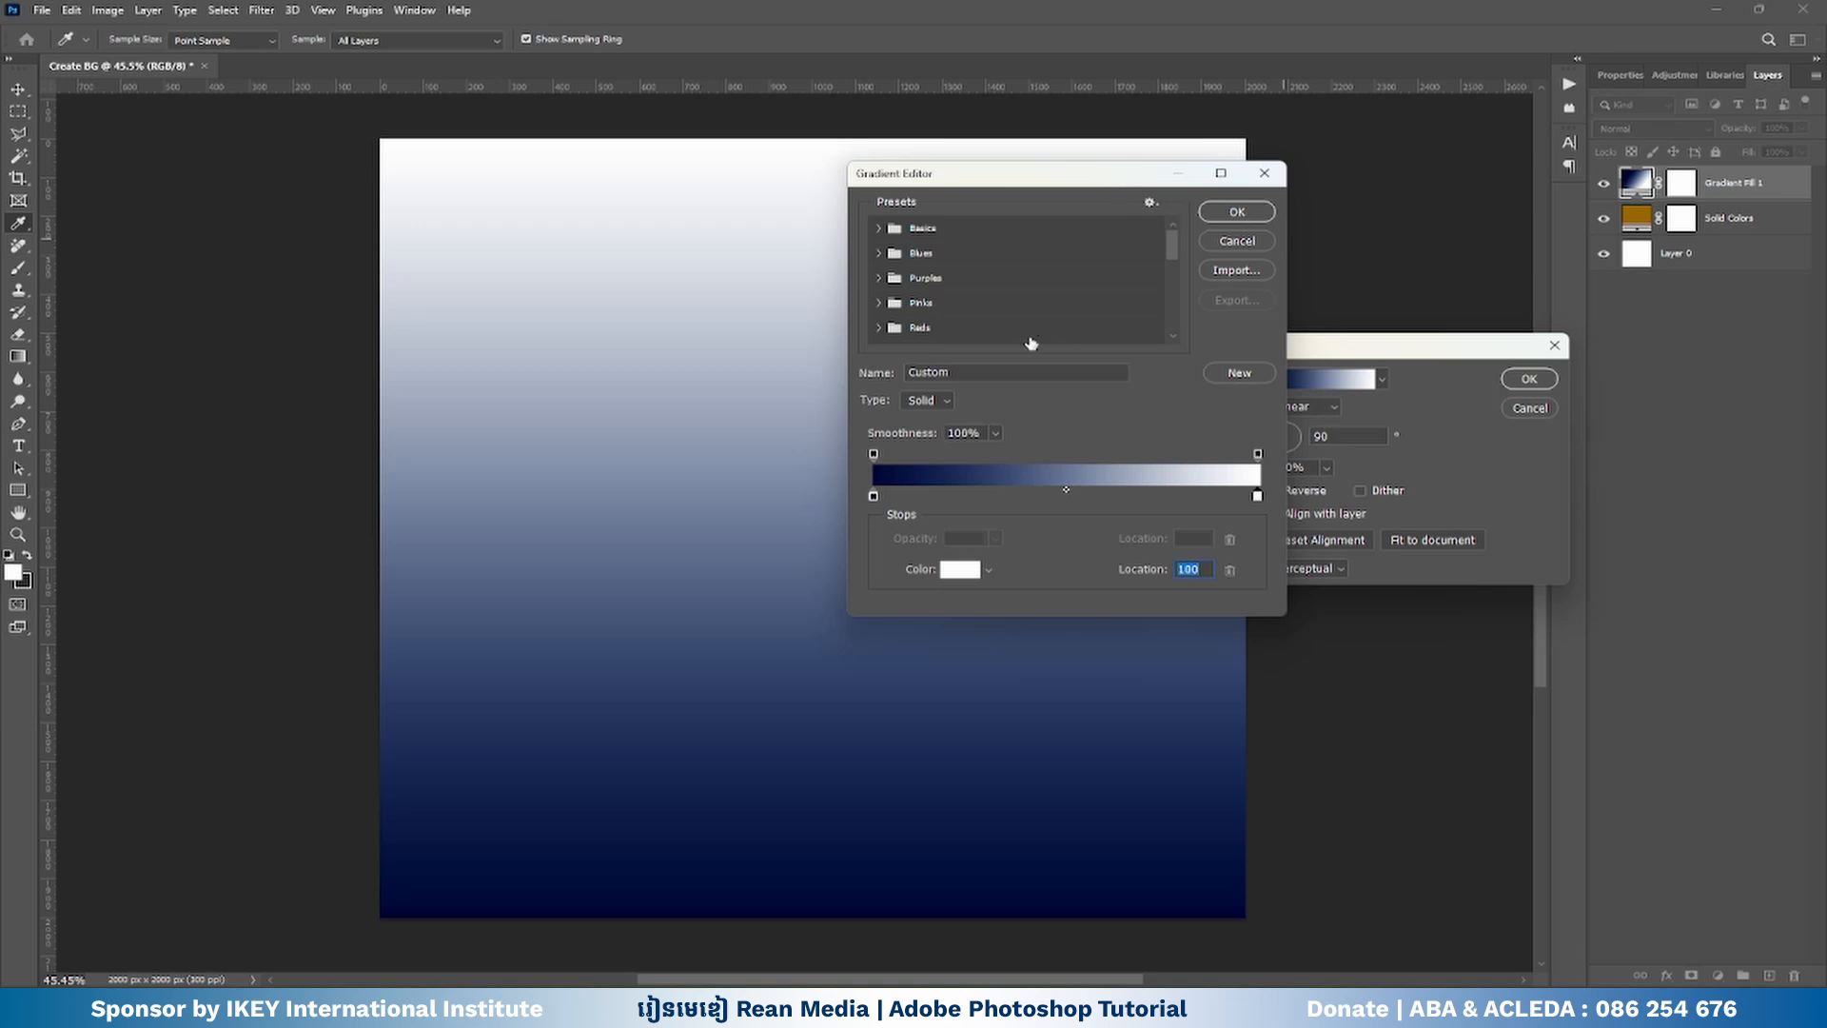
- Clear the gradient's name Custom and accept the edited navy-to-white gradient
left_click_drag(969, 373, 850, 372)
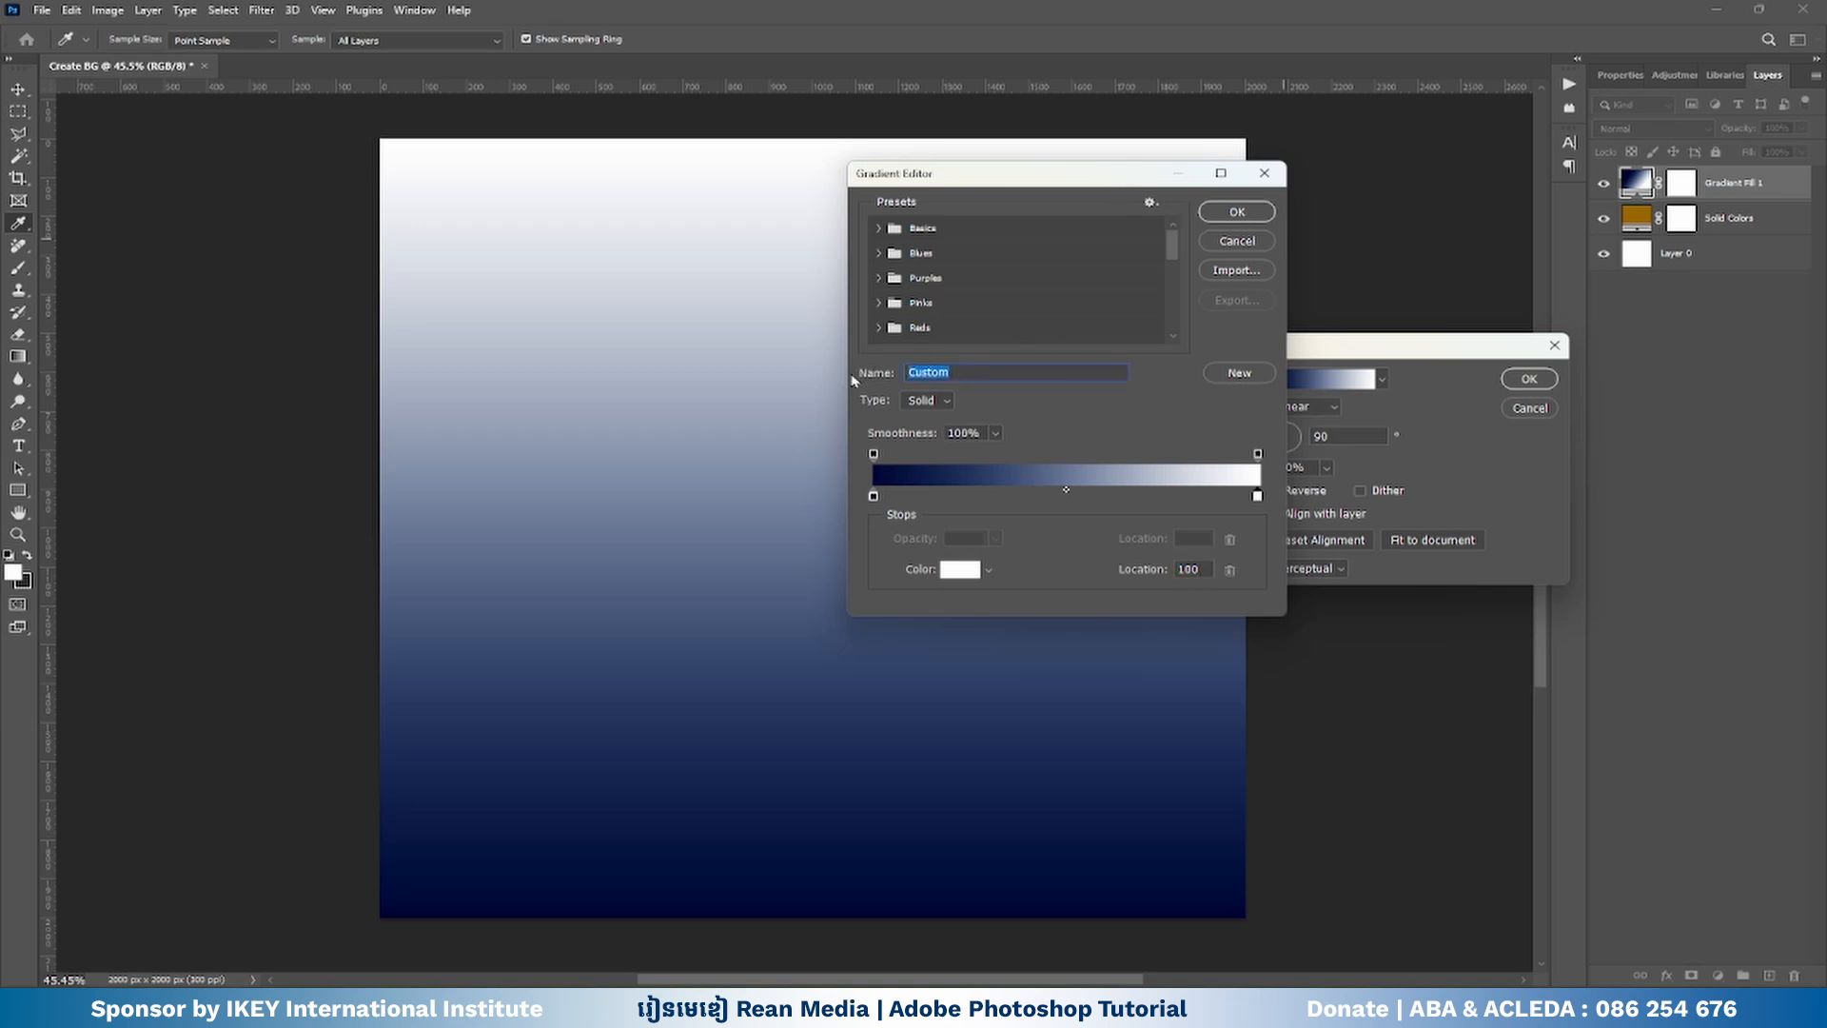
key("BackSpace")
left_click(1230, 212)
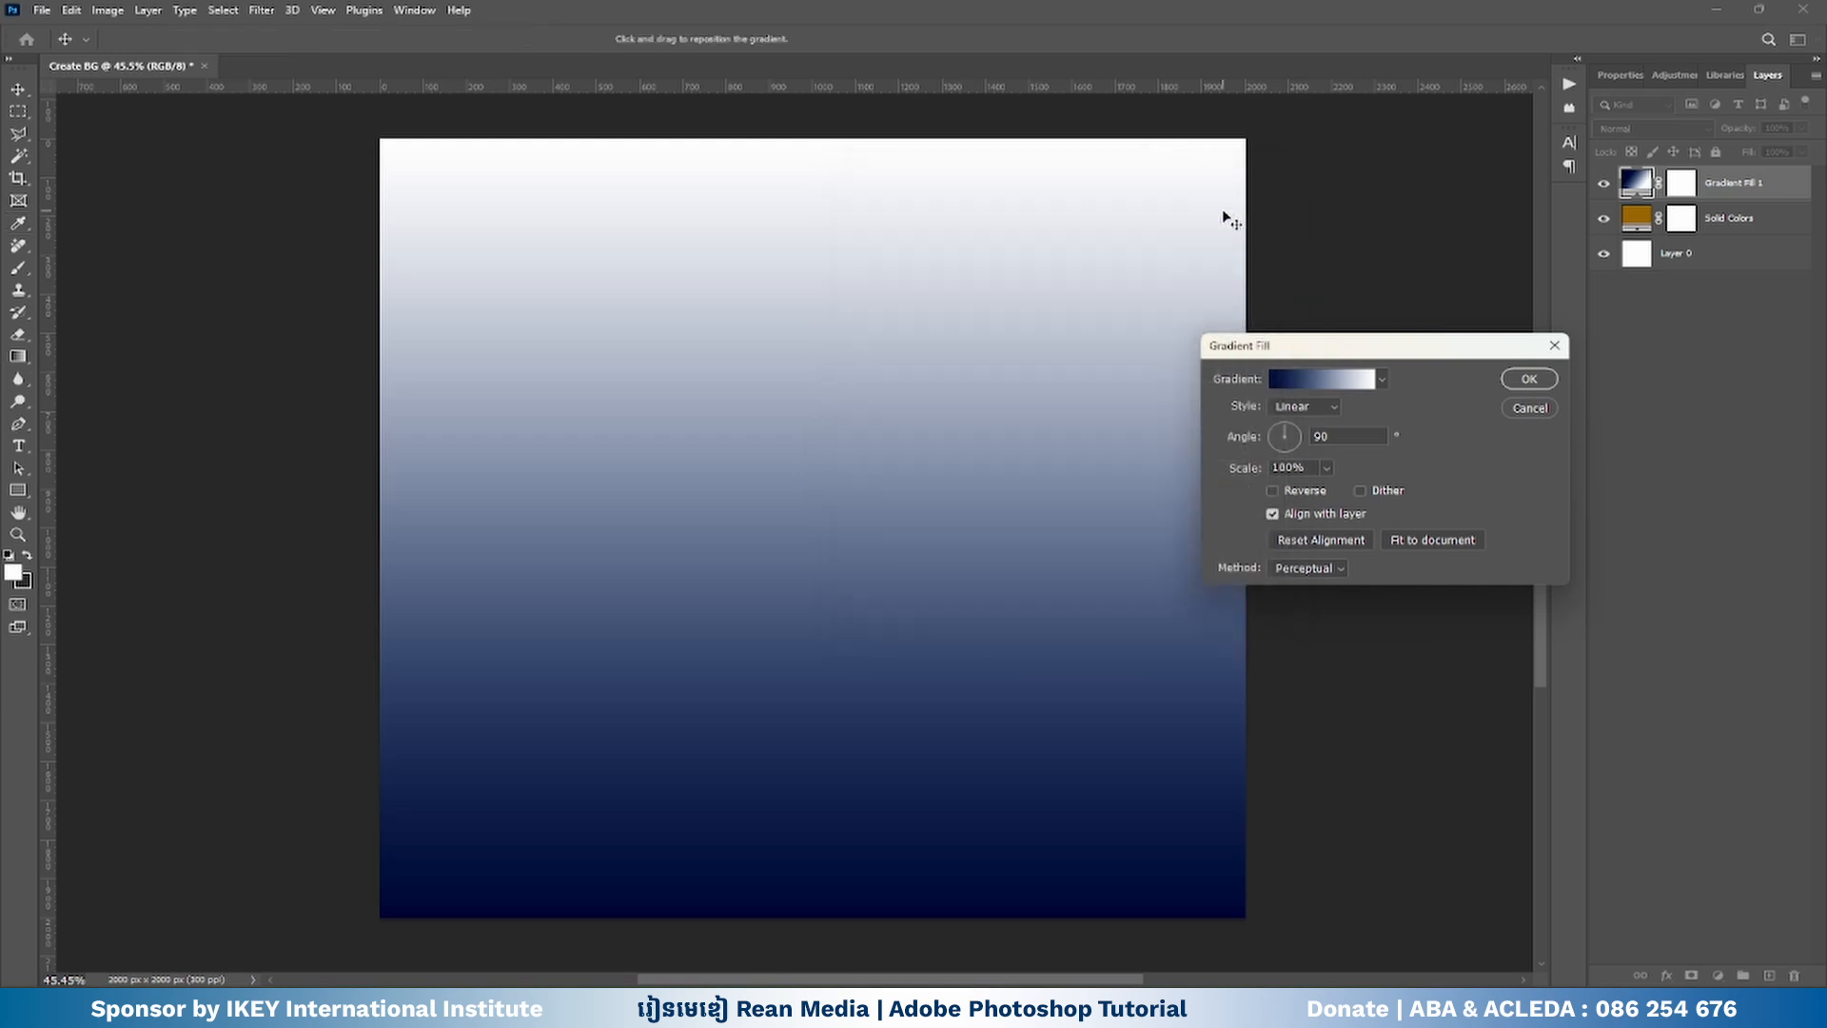
- Turn the gradient fill's Reverse option on and off several times, leaving it off
left_click(1273, 491)
left_click(1273, 491)
left_click(1273, 491)
left_click(1273, 491)
left_click(1273, 490)
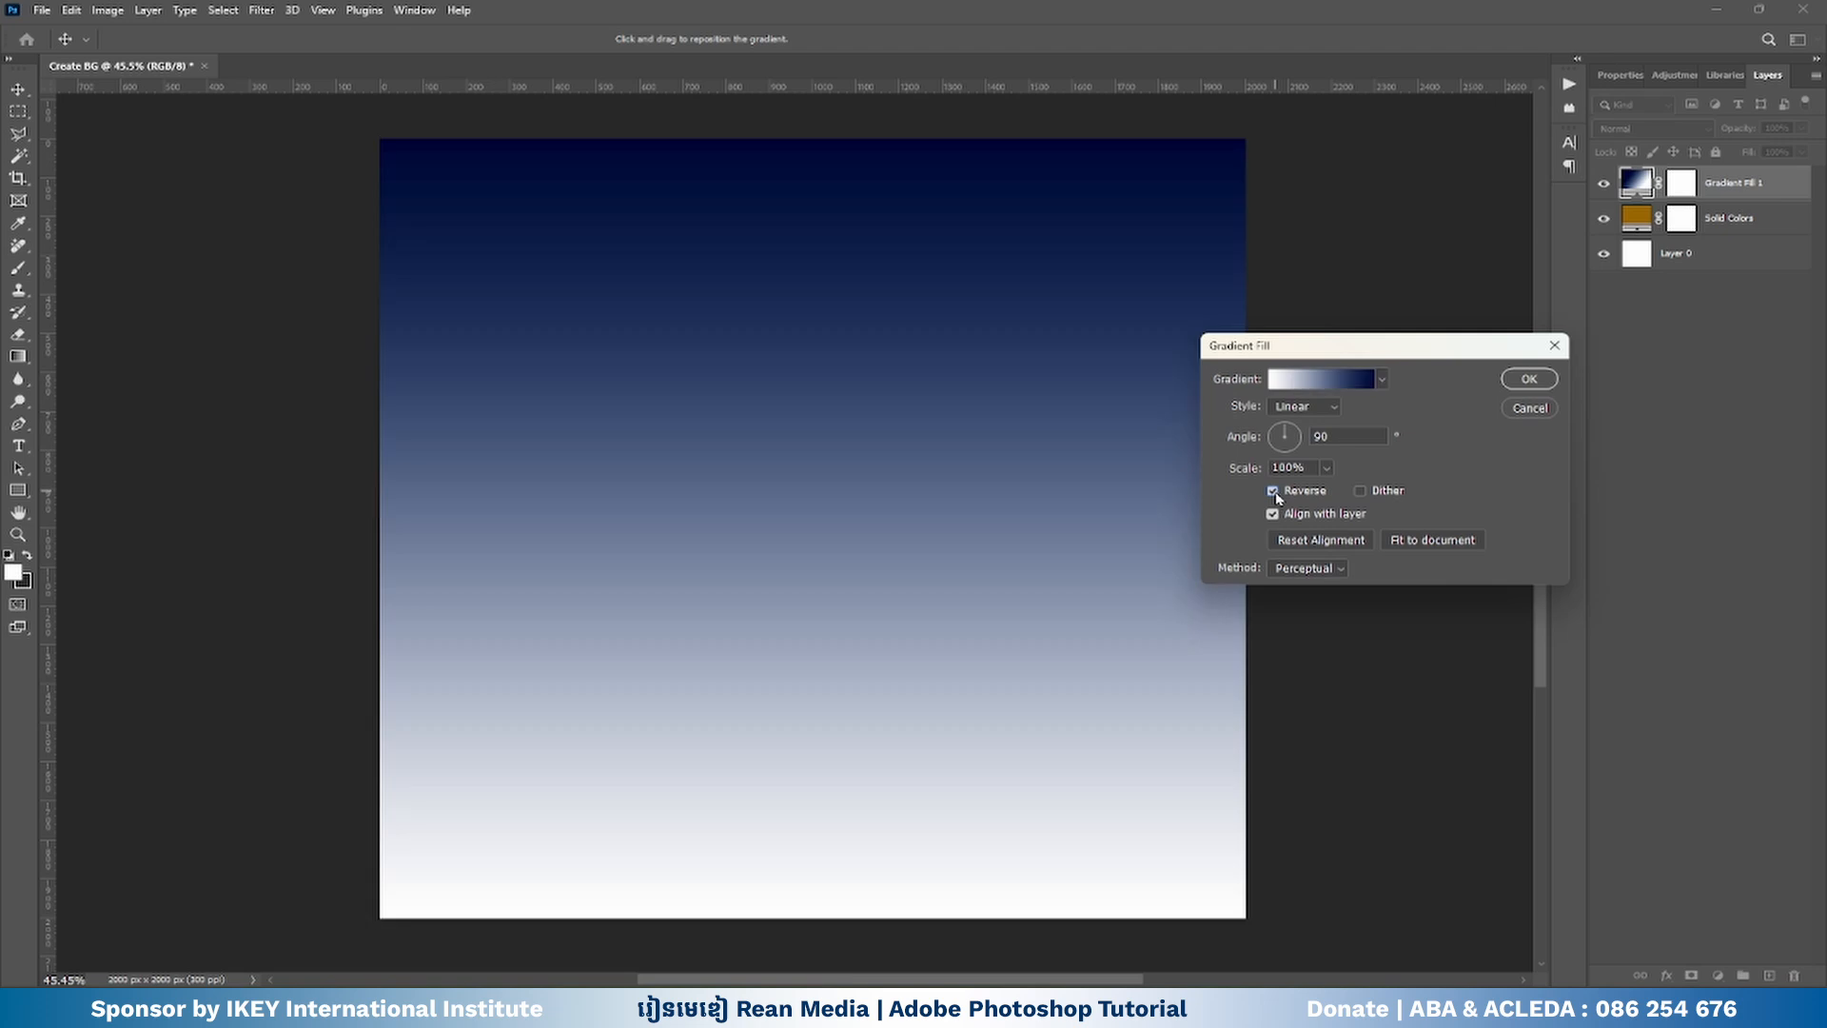
left_click(1273, 490)
- Try a gradient scale of 416%, then set the scale back to 100%
left_click(1326, 469)
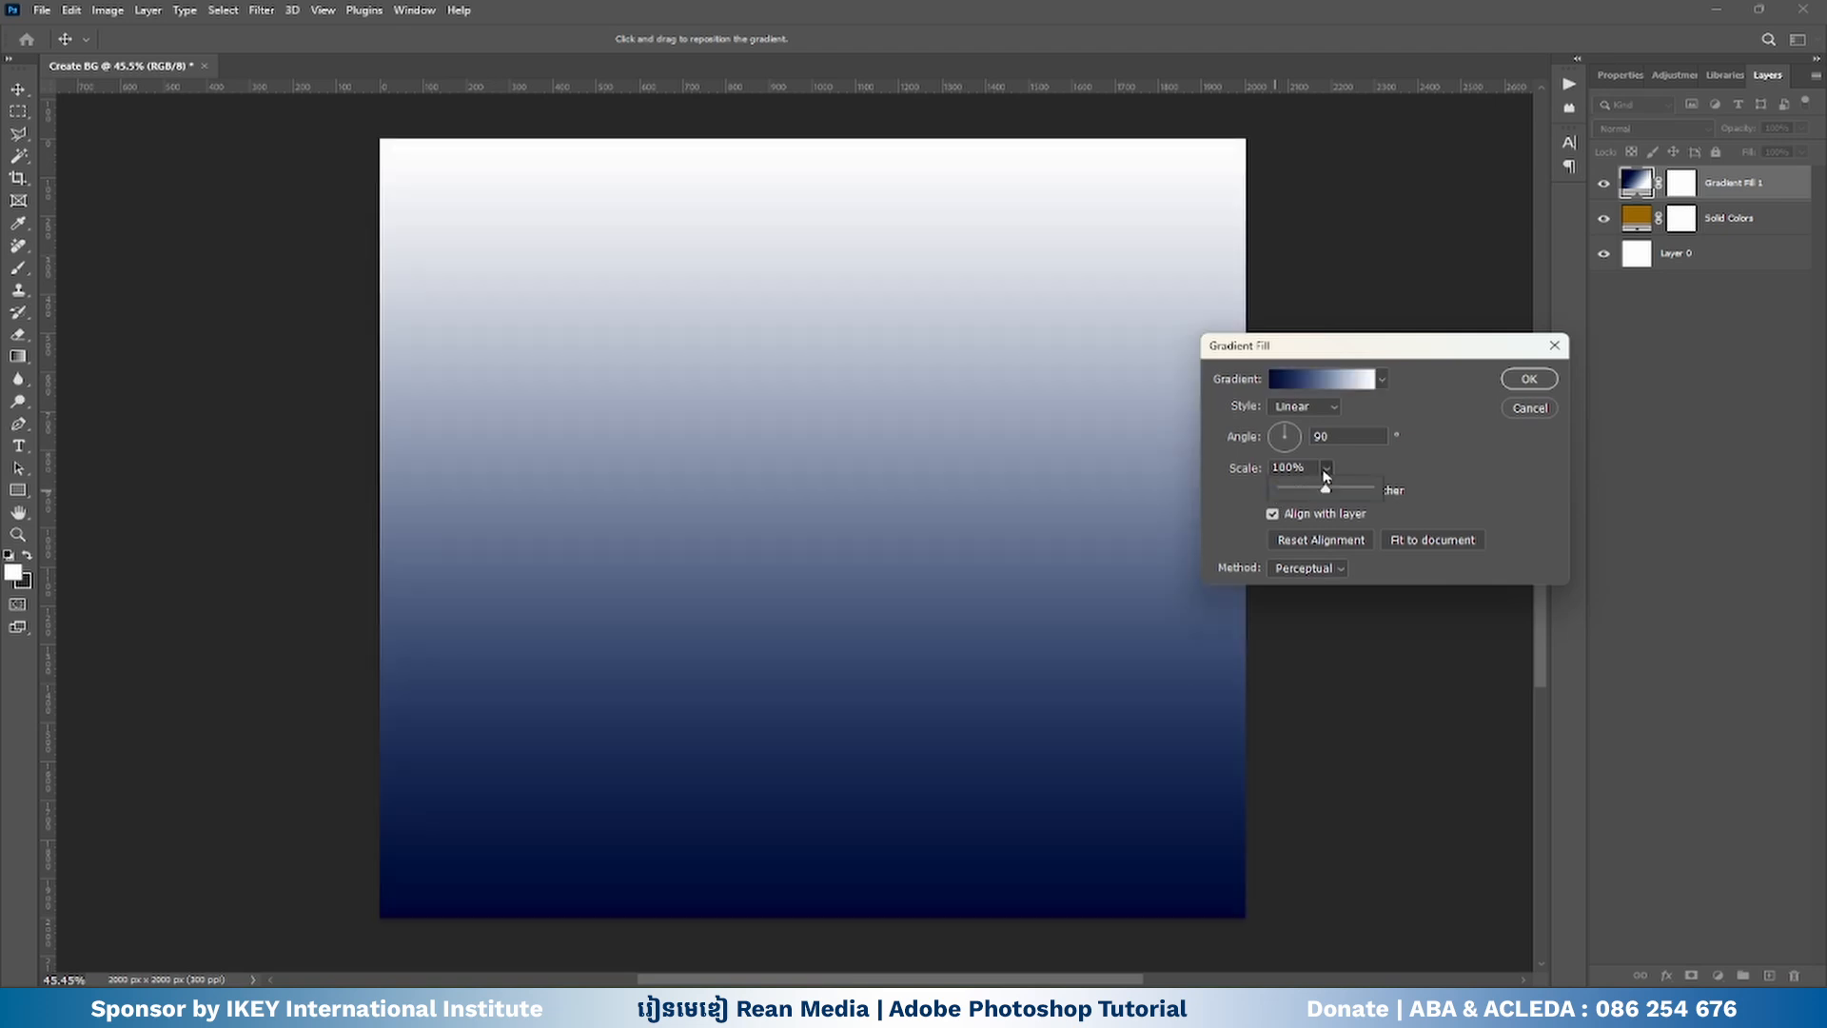
mouse_move(1328, 493)
left_mouse_down()
mouse_move(1286, 492)
mouse_move(1340, 489)
left_mouse_up()
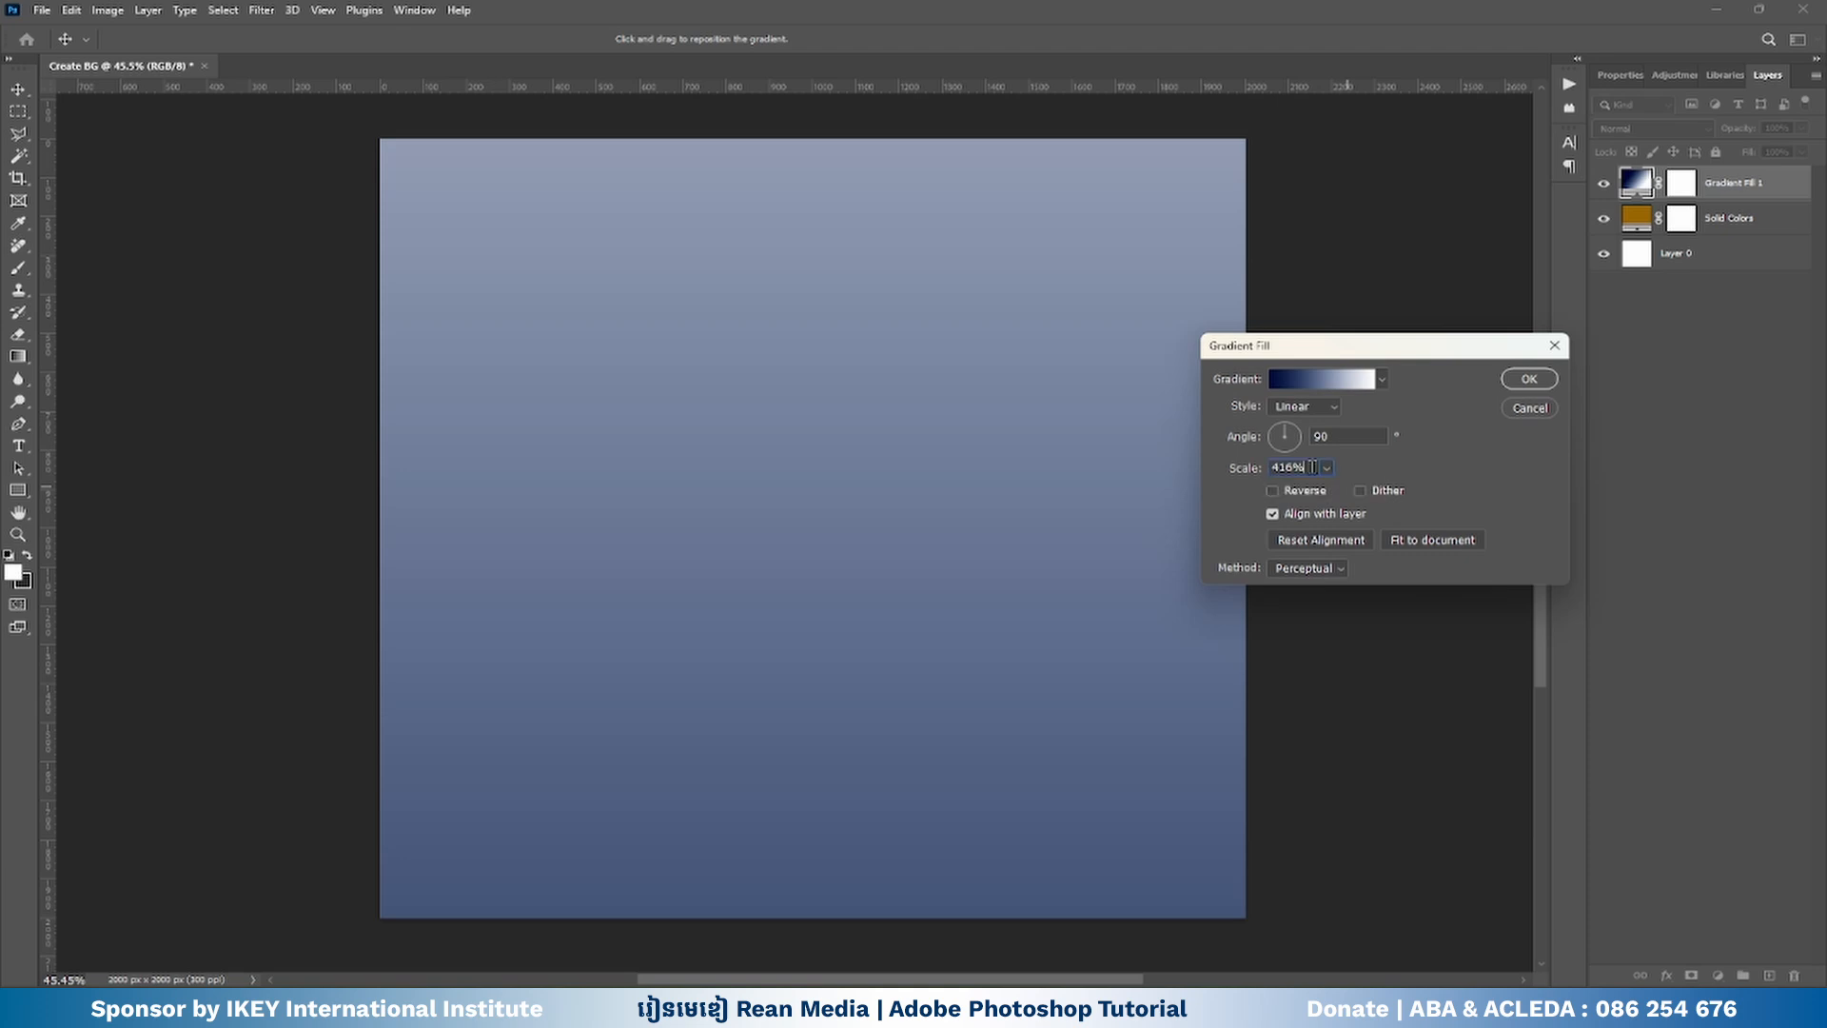
double_click(1308, 467)
type("100")
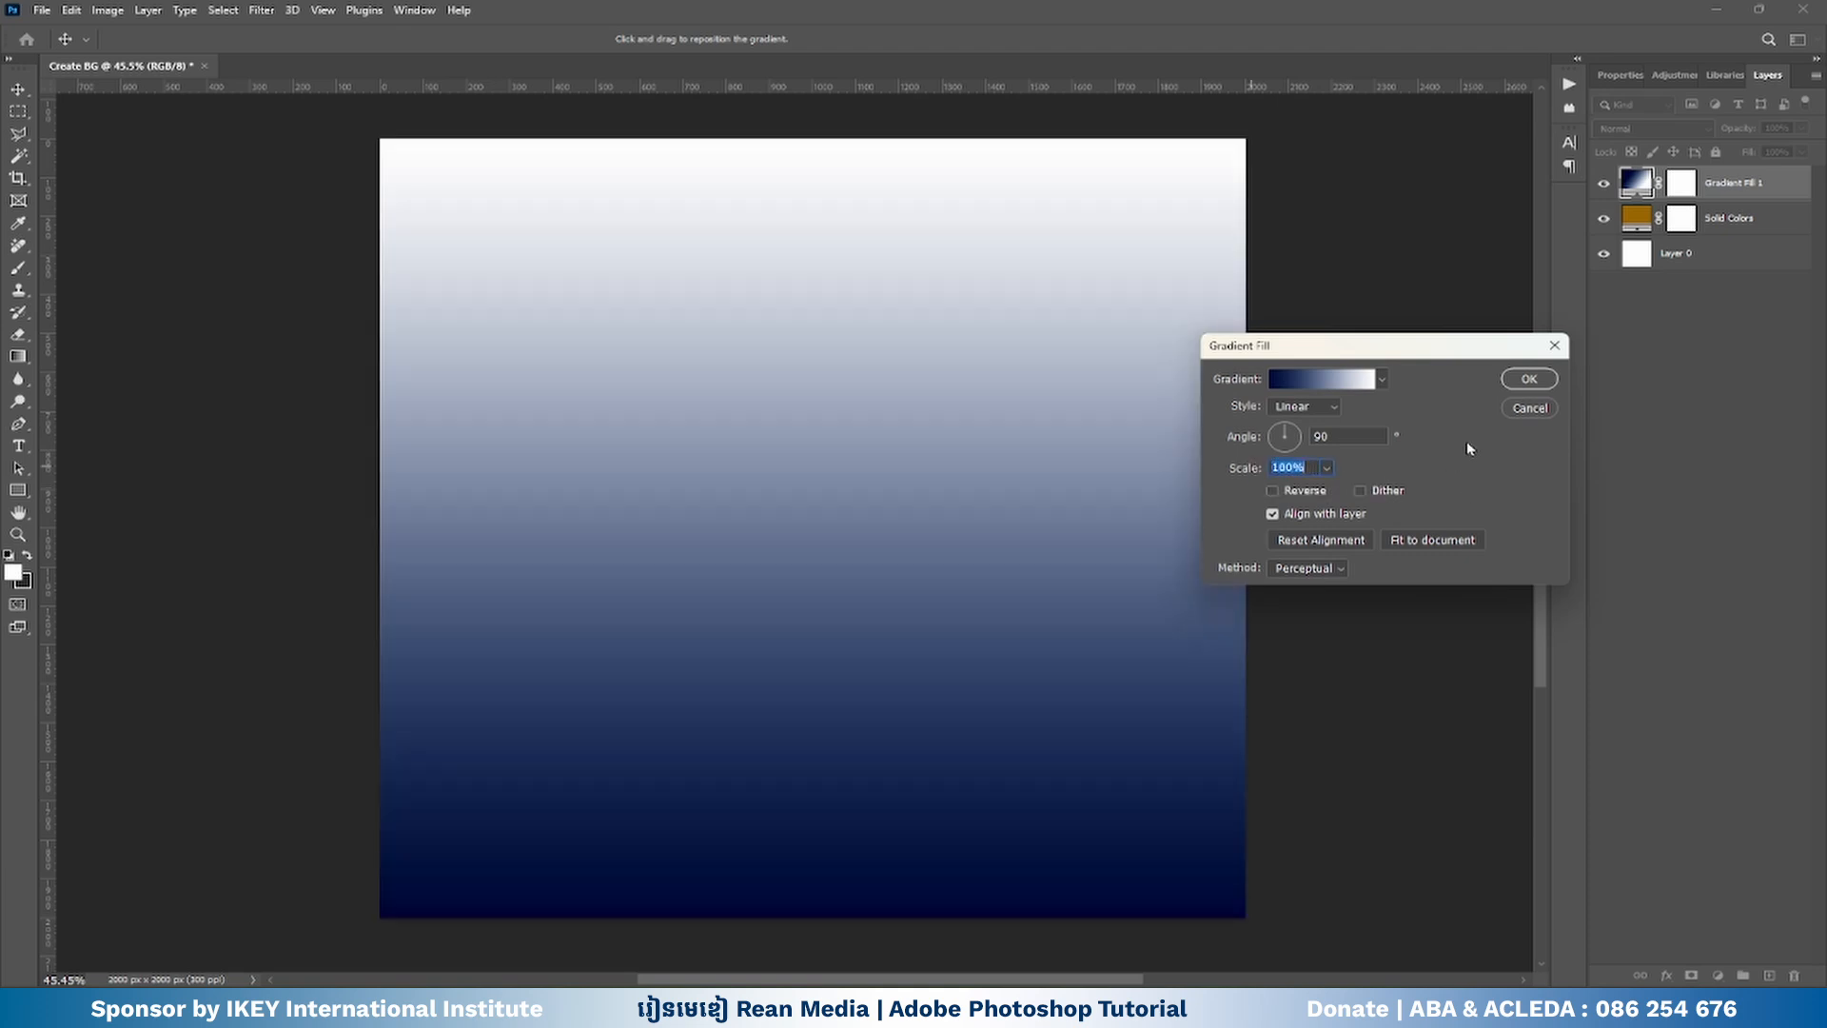
- Try gradient angles of 180° and about -140°, then set the angle back to 90°
double_click(1318, 434)
type("180")
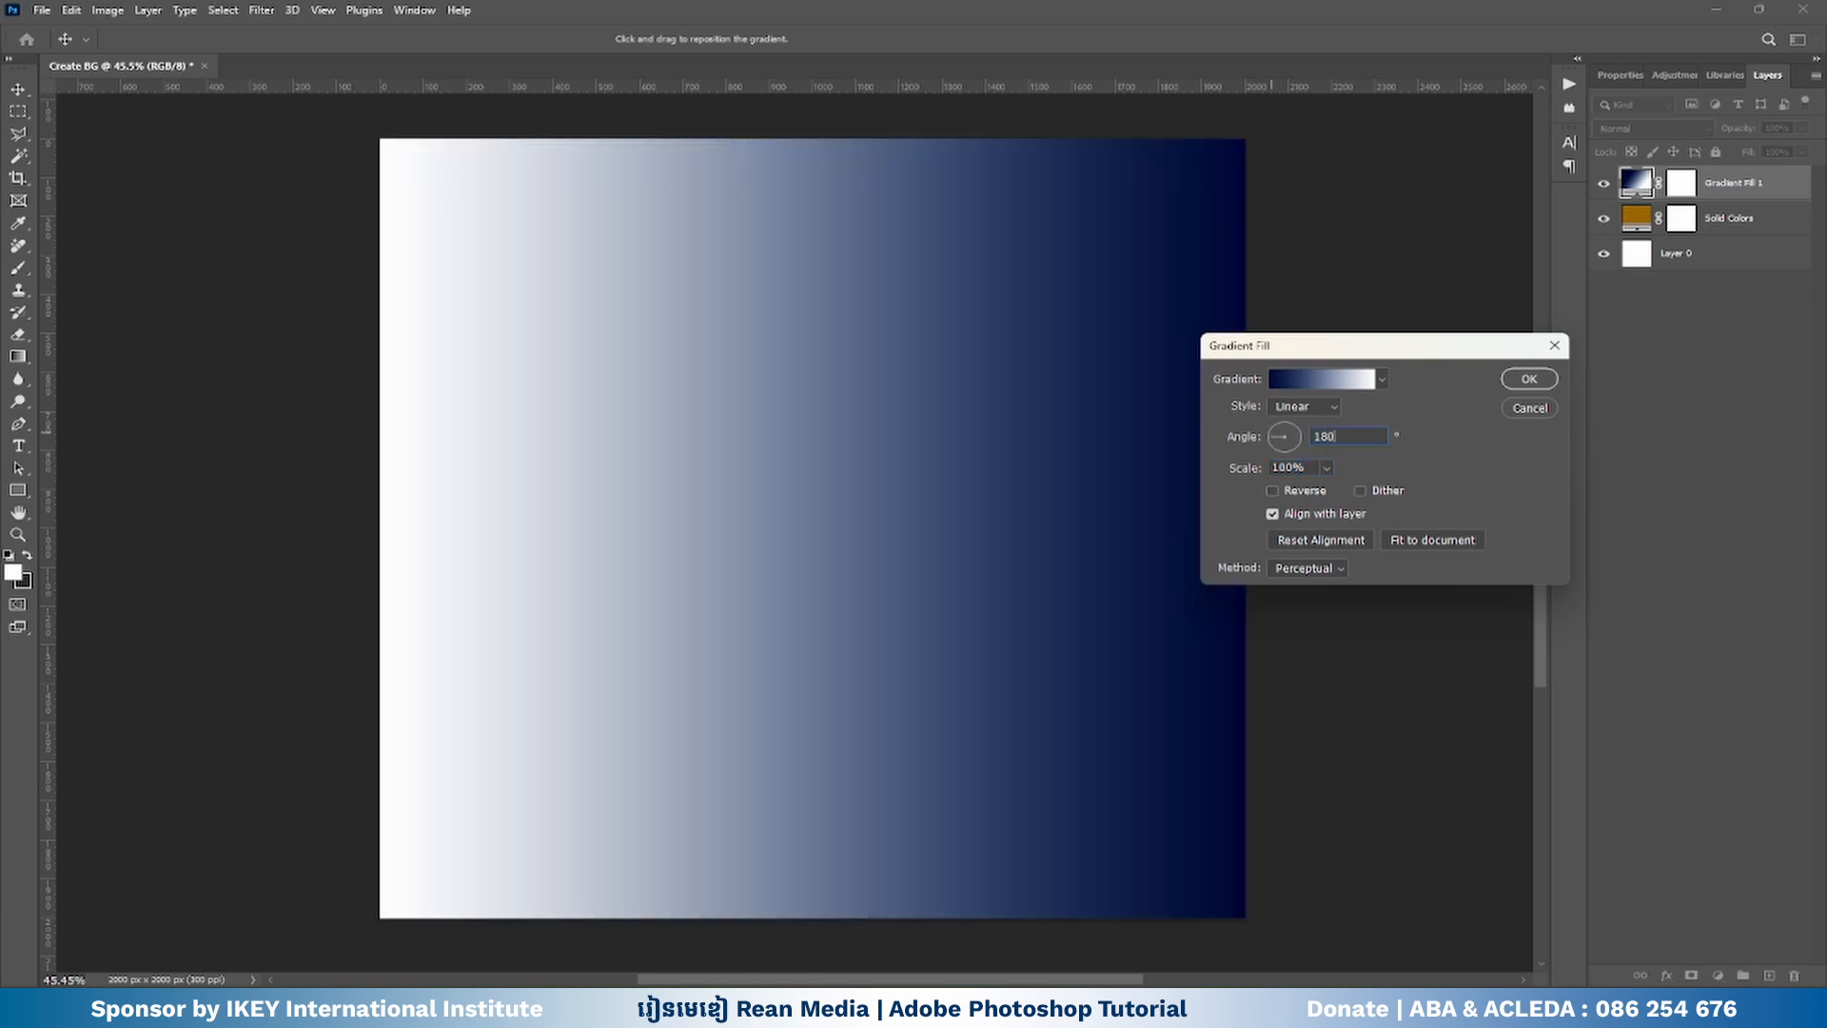
mouse_move(1273, 437)
left_mouse_down()
mouse_move(1300, 432)
mouse_move(1274, 446)
left_mouse_up()
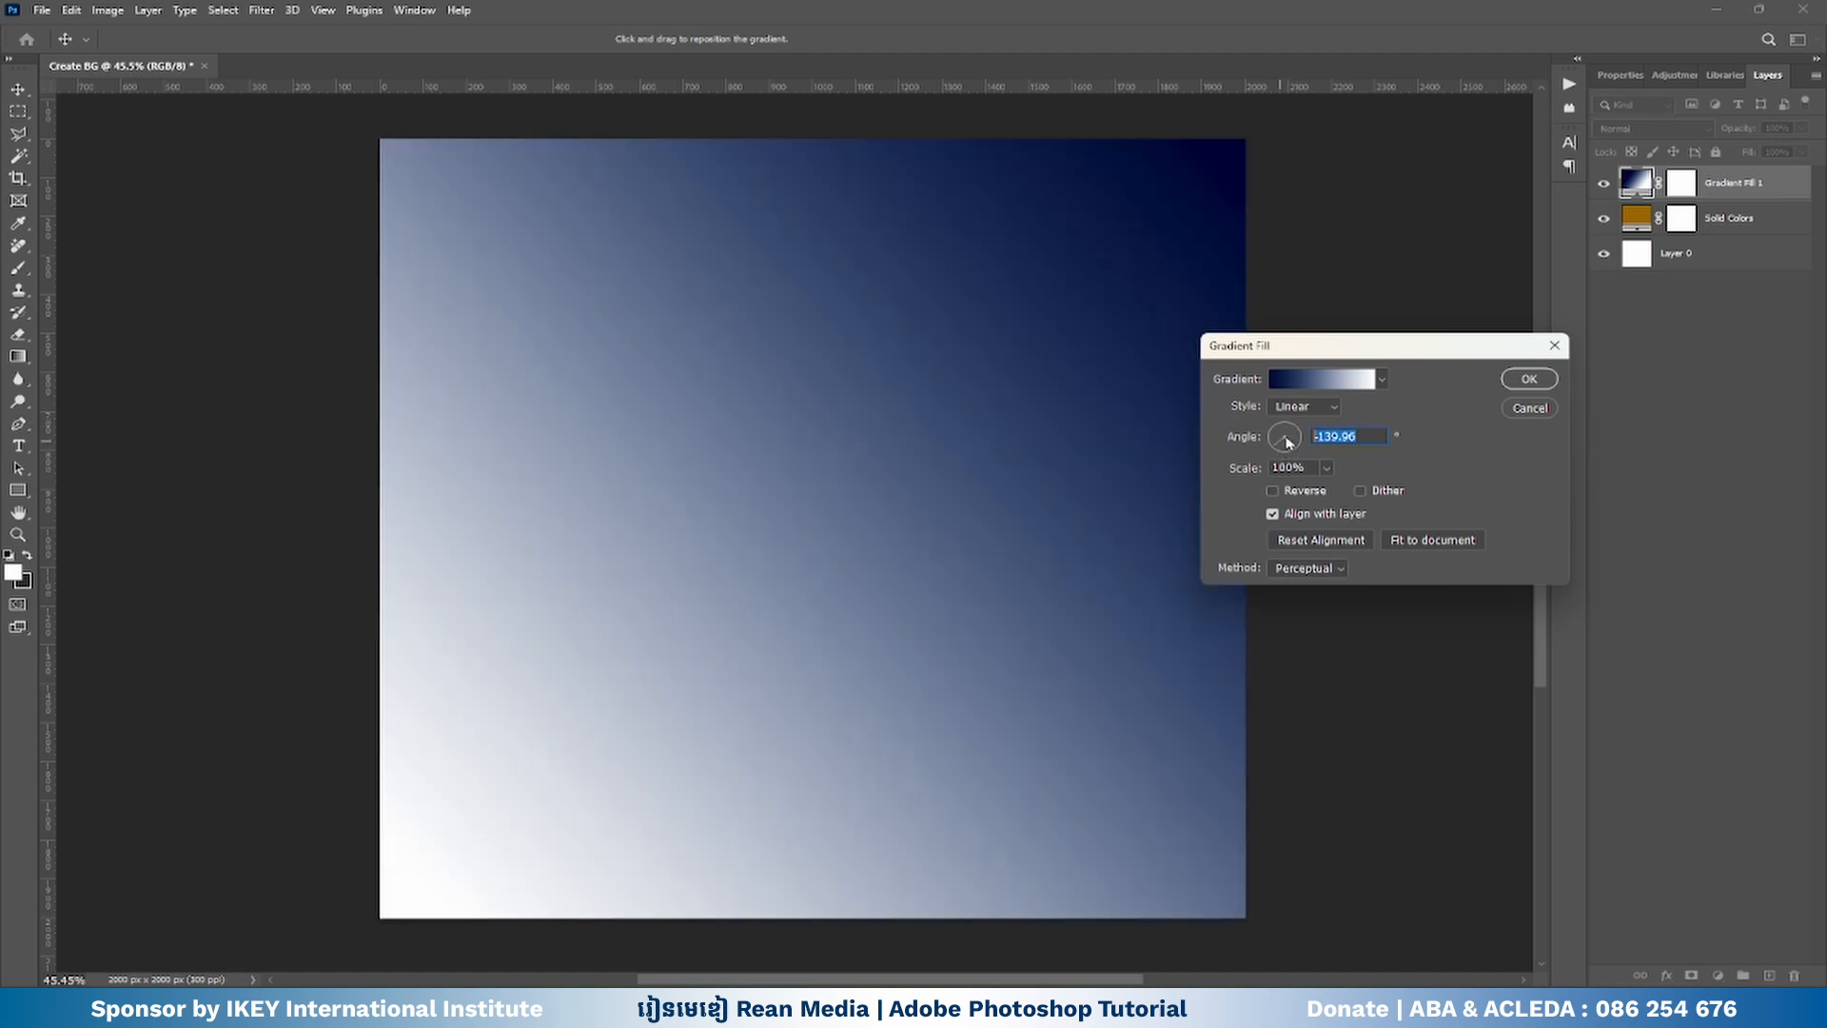
type("90")
key("ctrl+a")
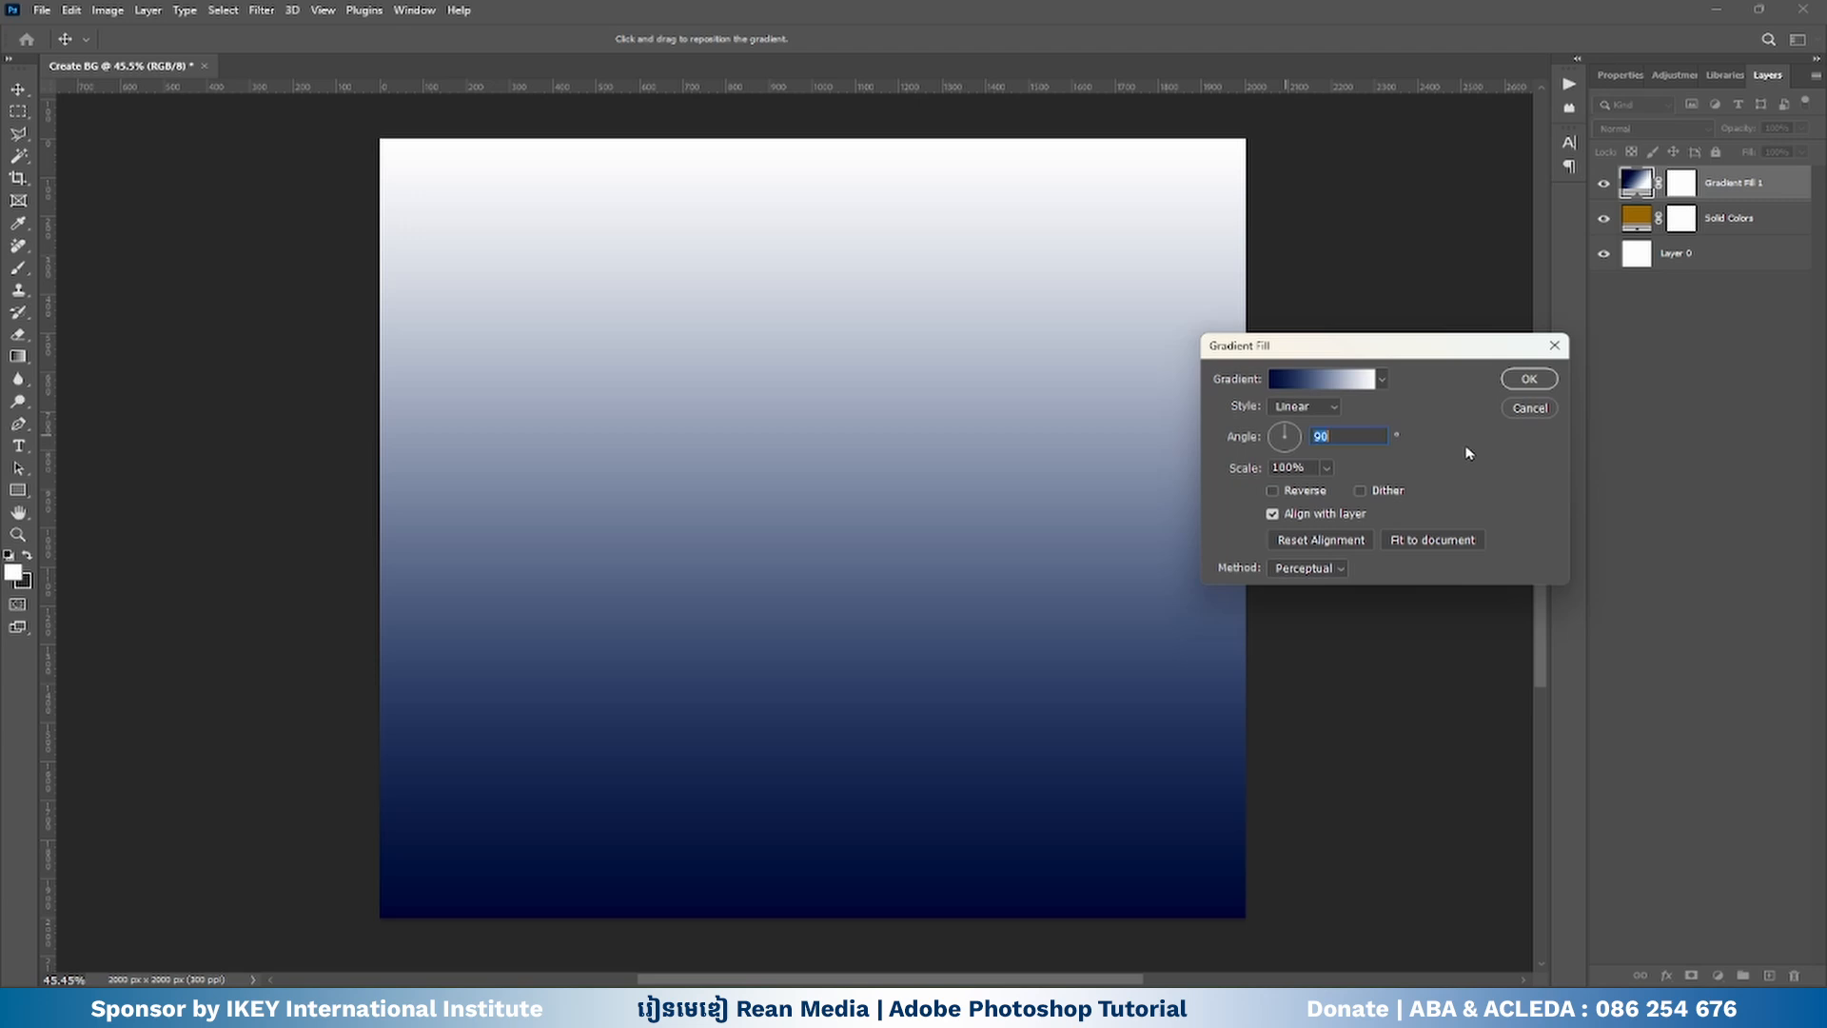
- Try the Radial, Angle, Reflected and Diamond gradient styles, then return the style to Linear
left_click(1335, 409)
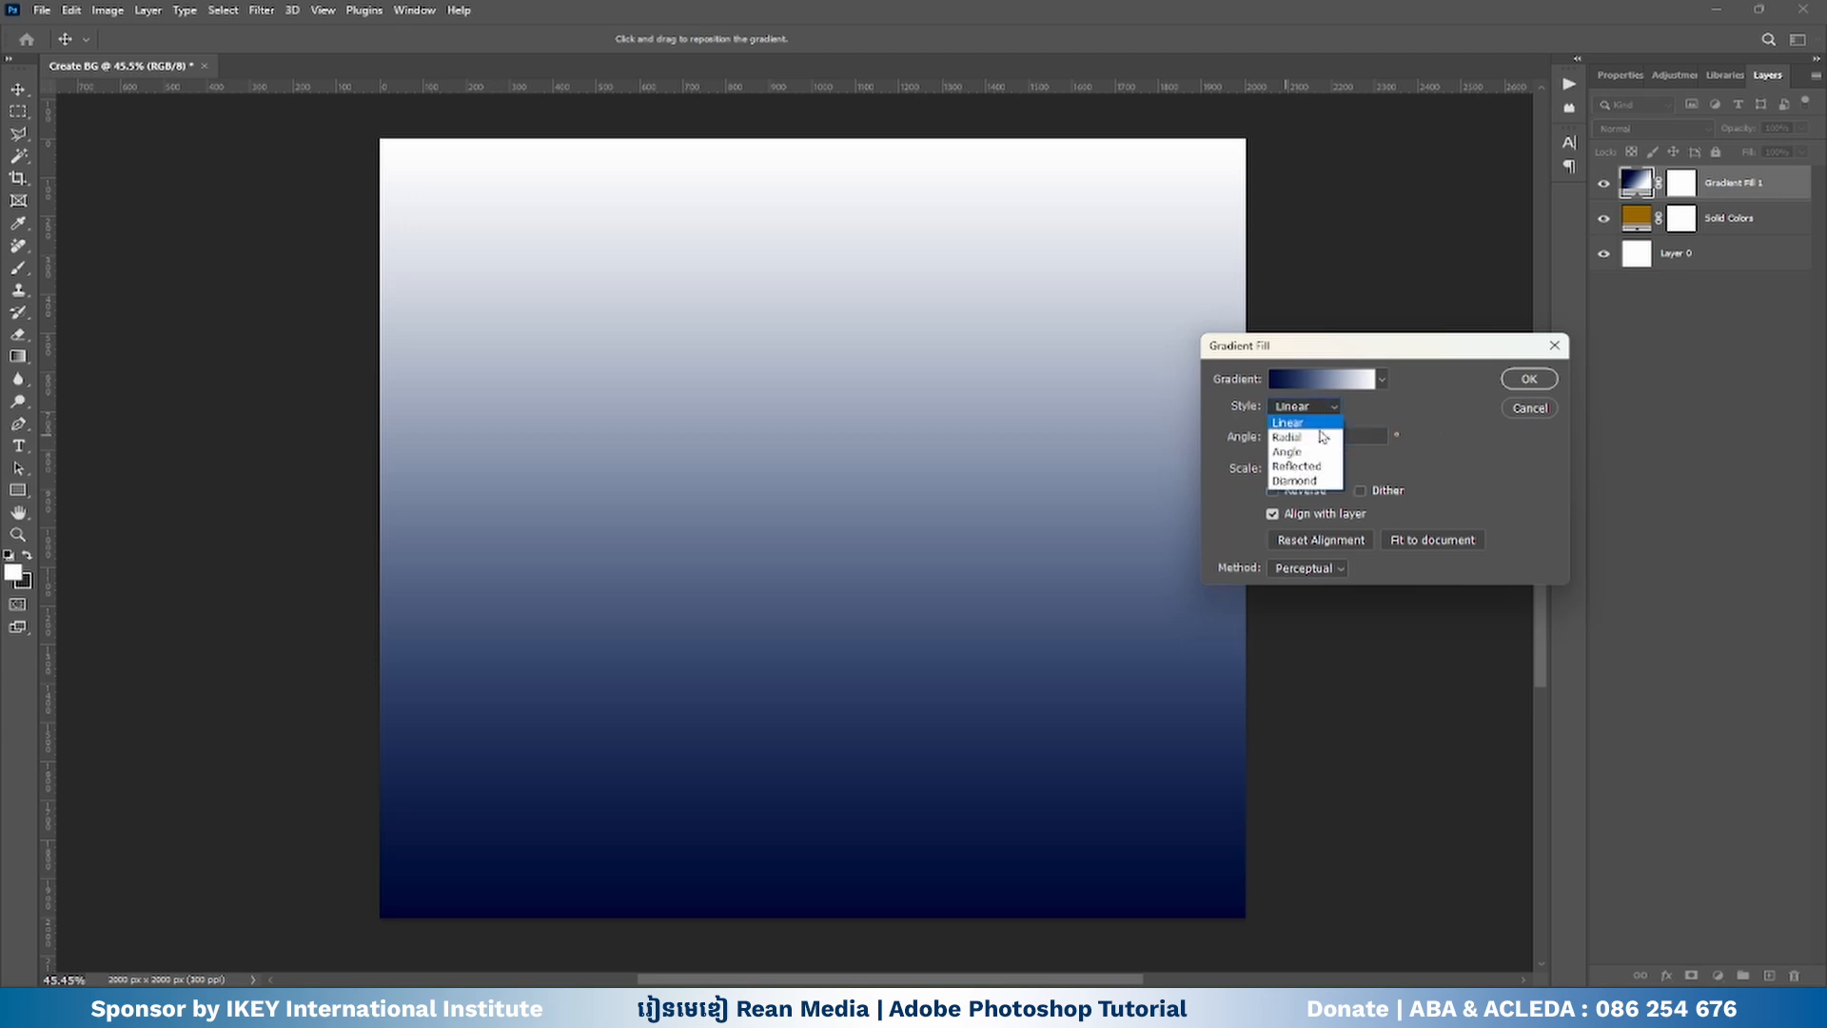
left_click(1317, 430)
left_click(1334, 410)
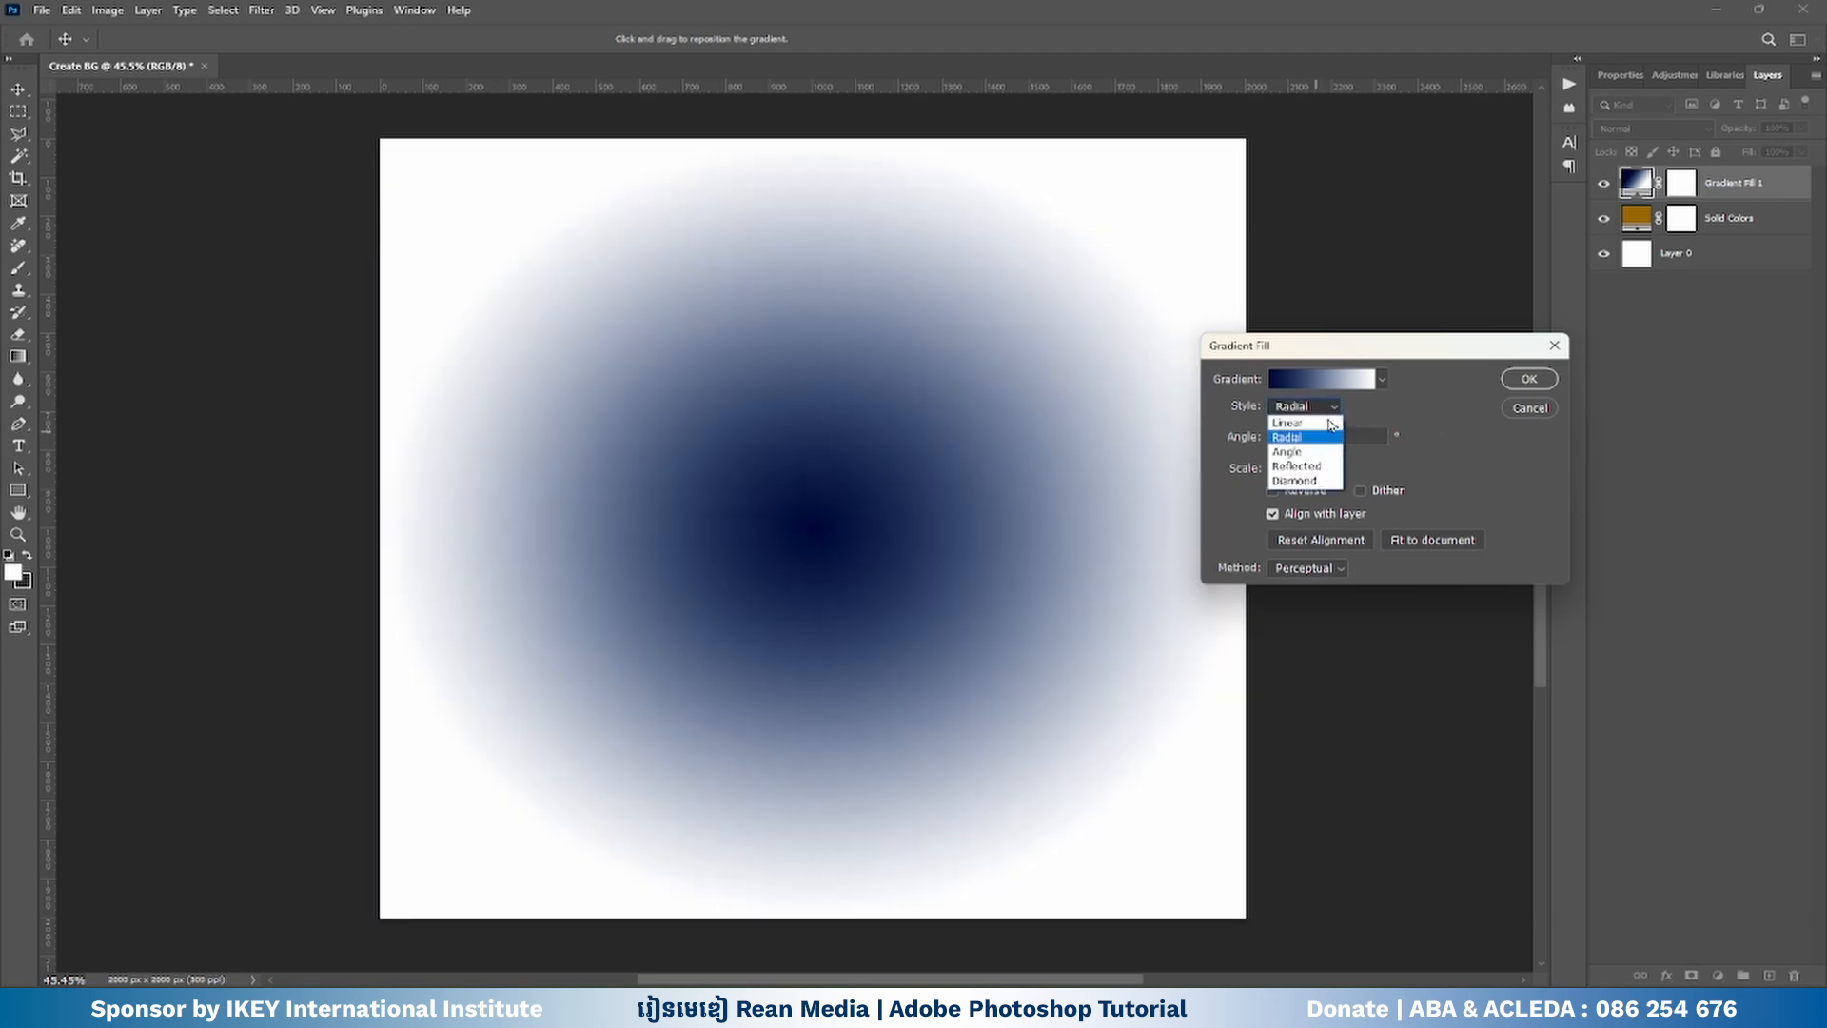
left_click(1319, 460)
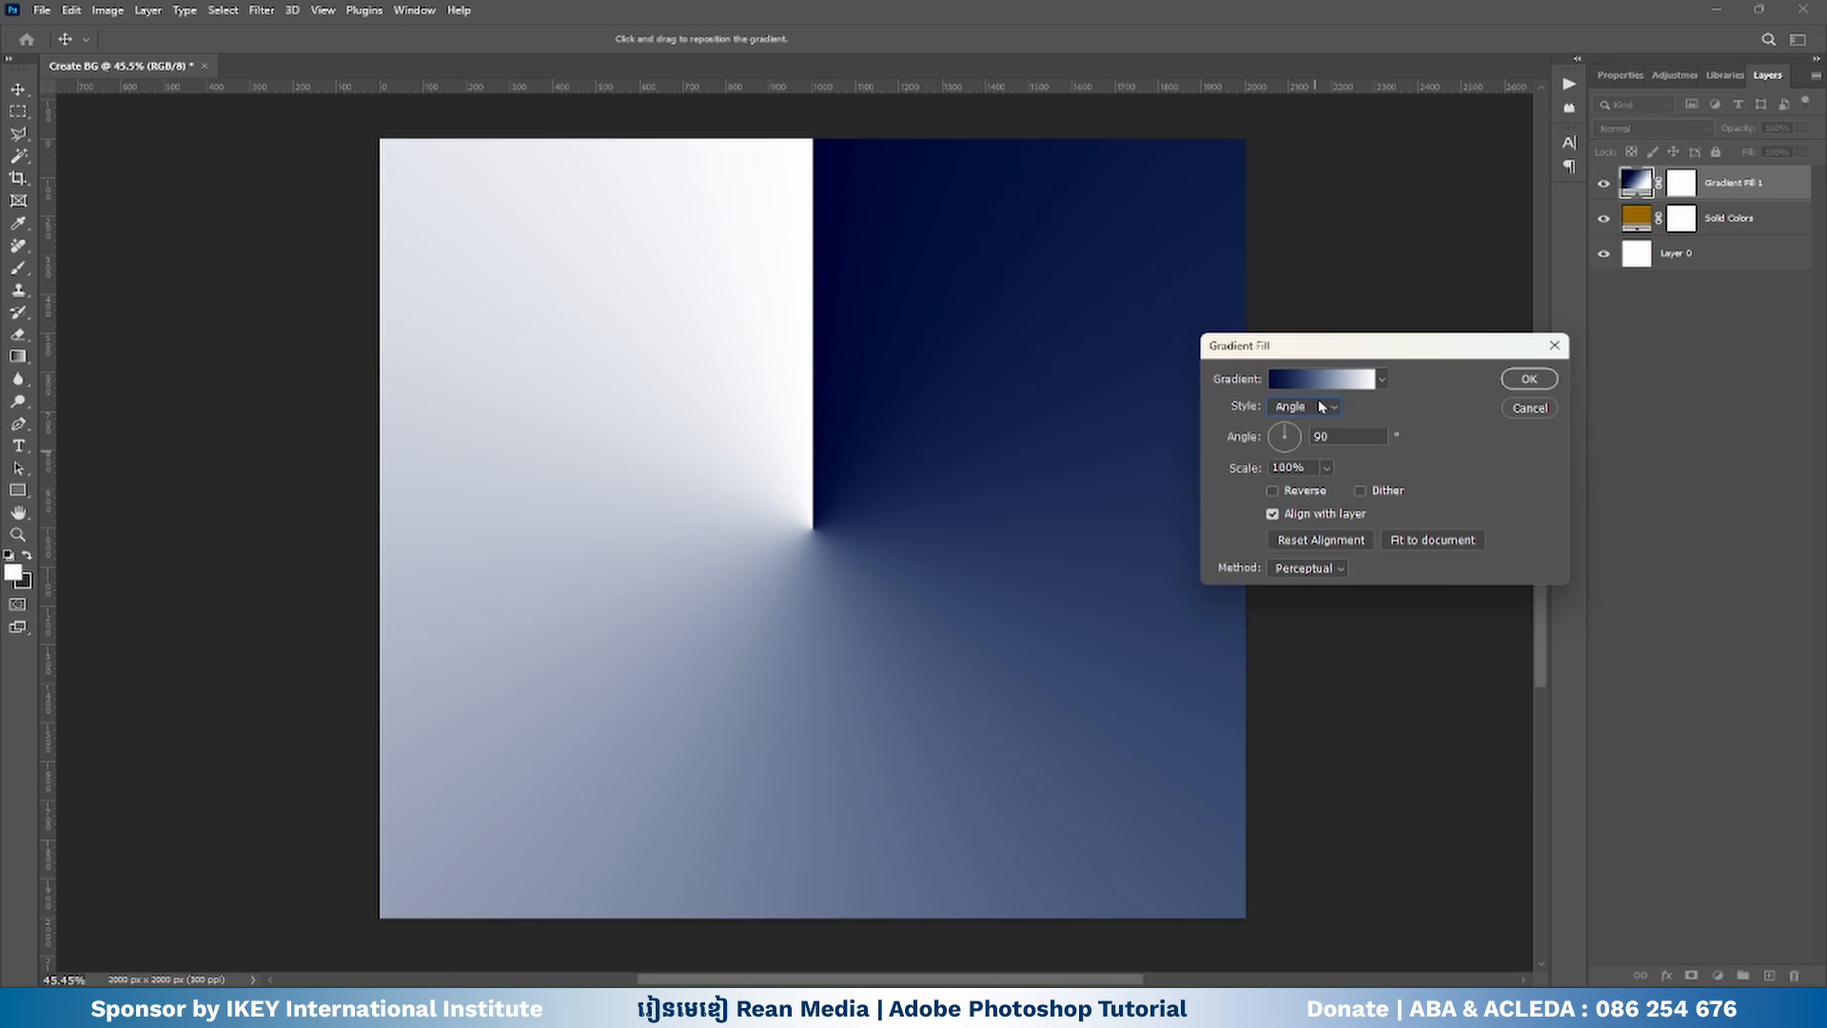
left_click(1319, 406)
left_click(1302, 467)
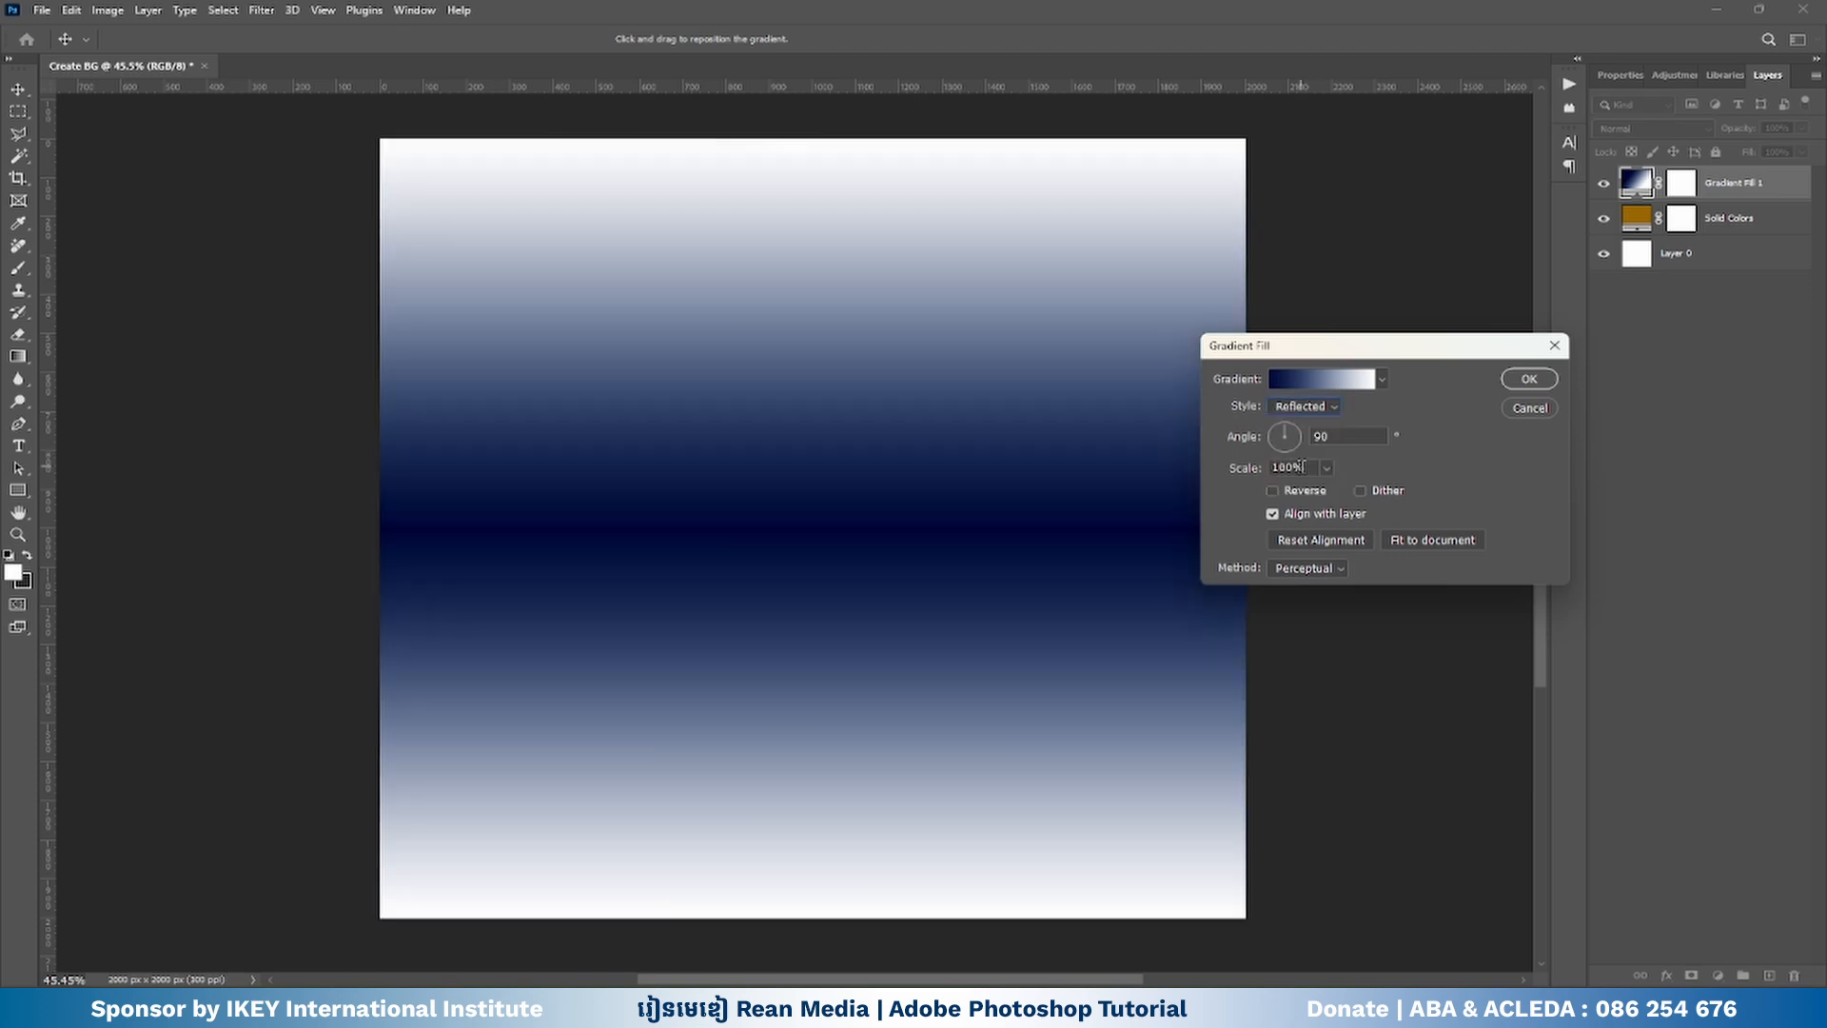
left_click(1317, 409)
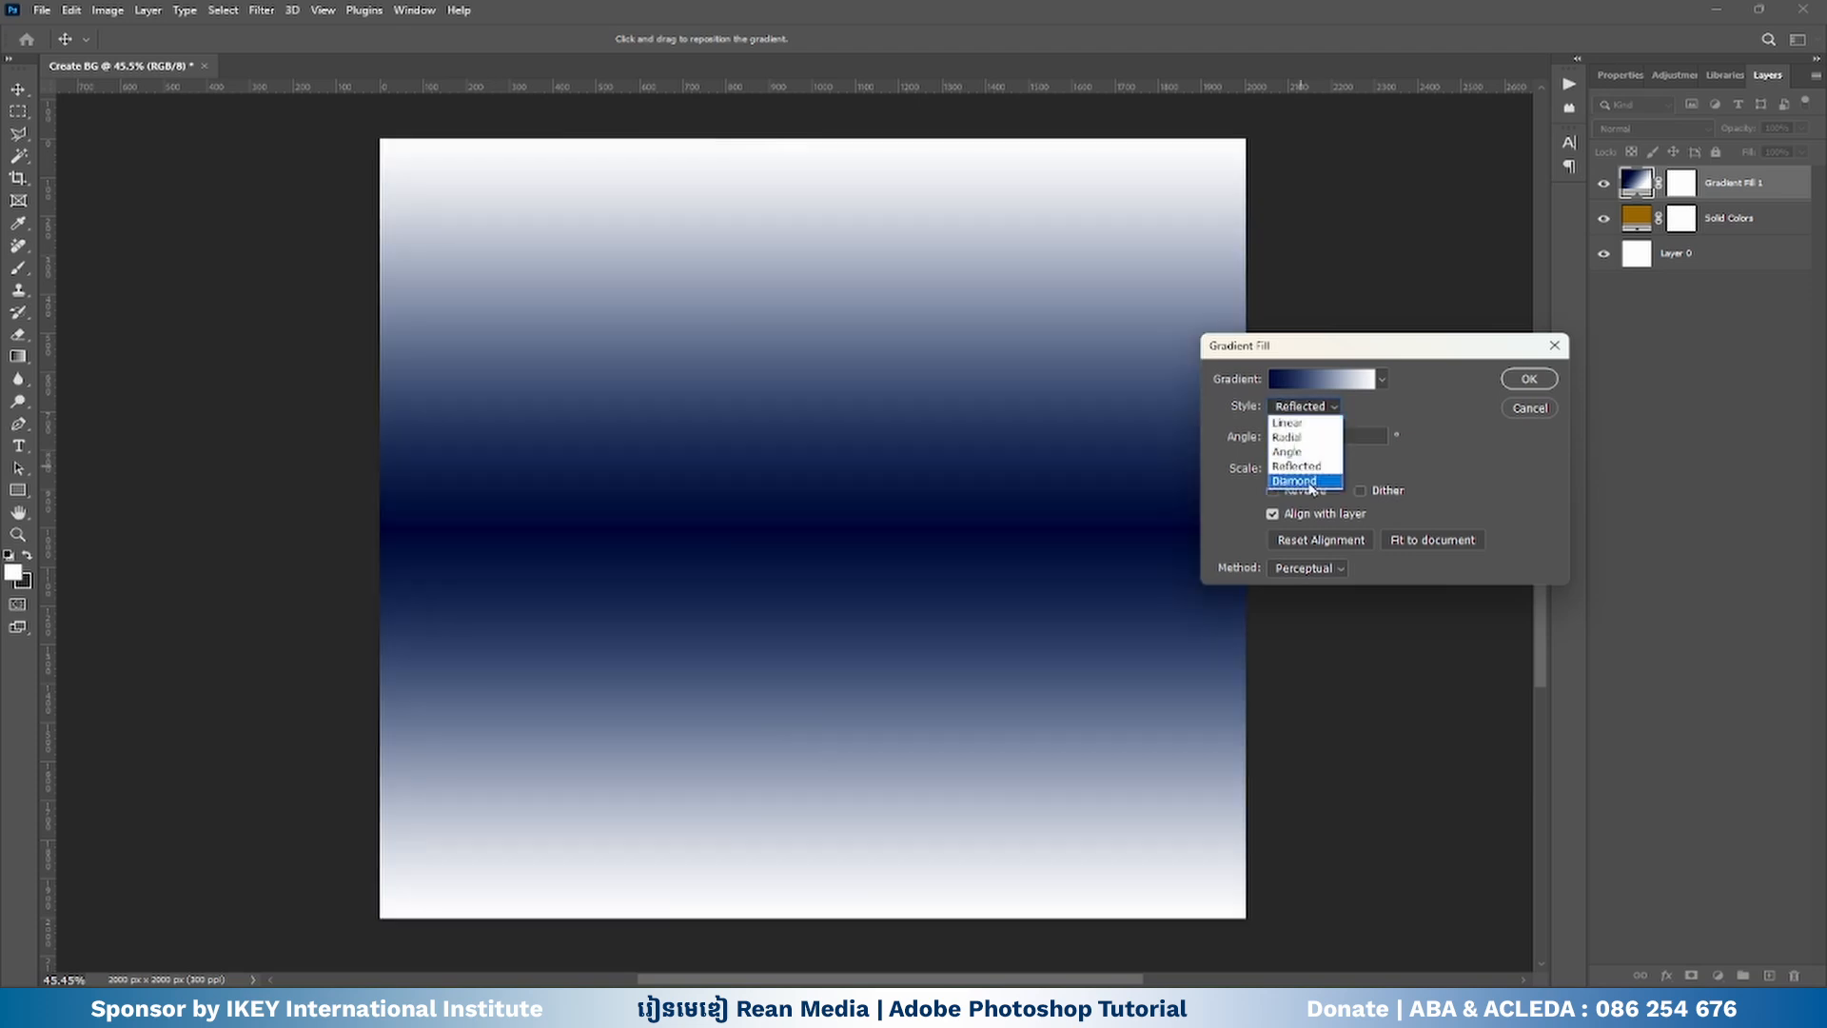
left_click(1310, 490)
left_click(1323, 412)
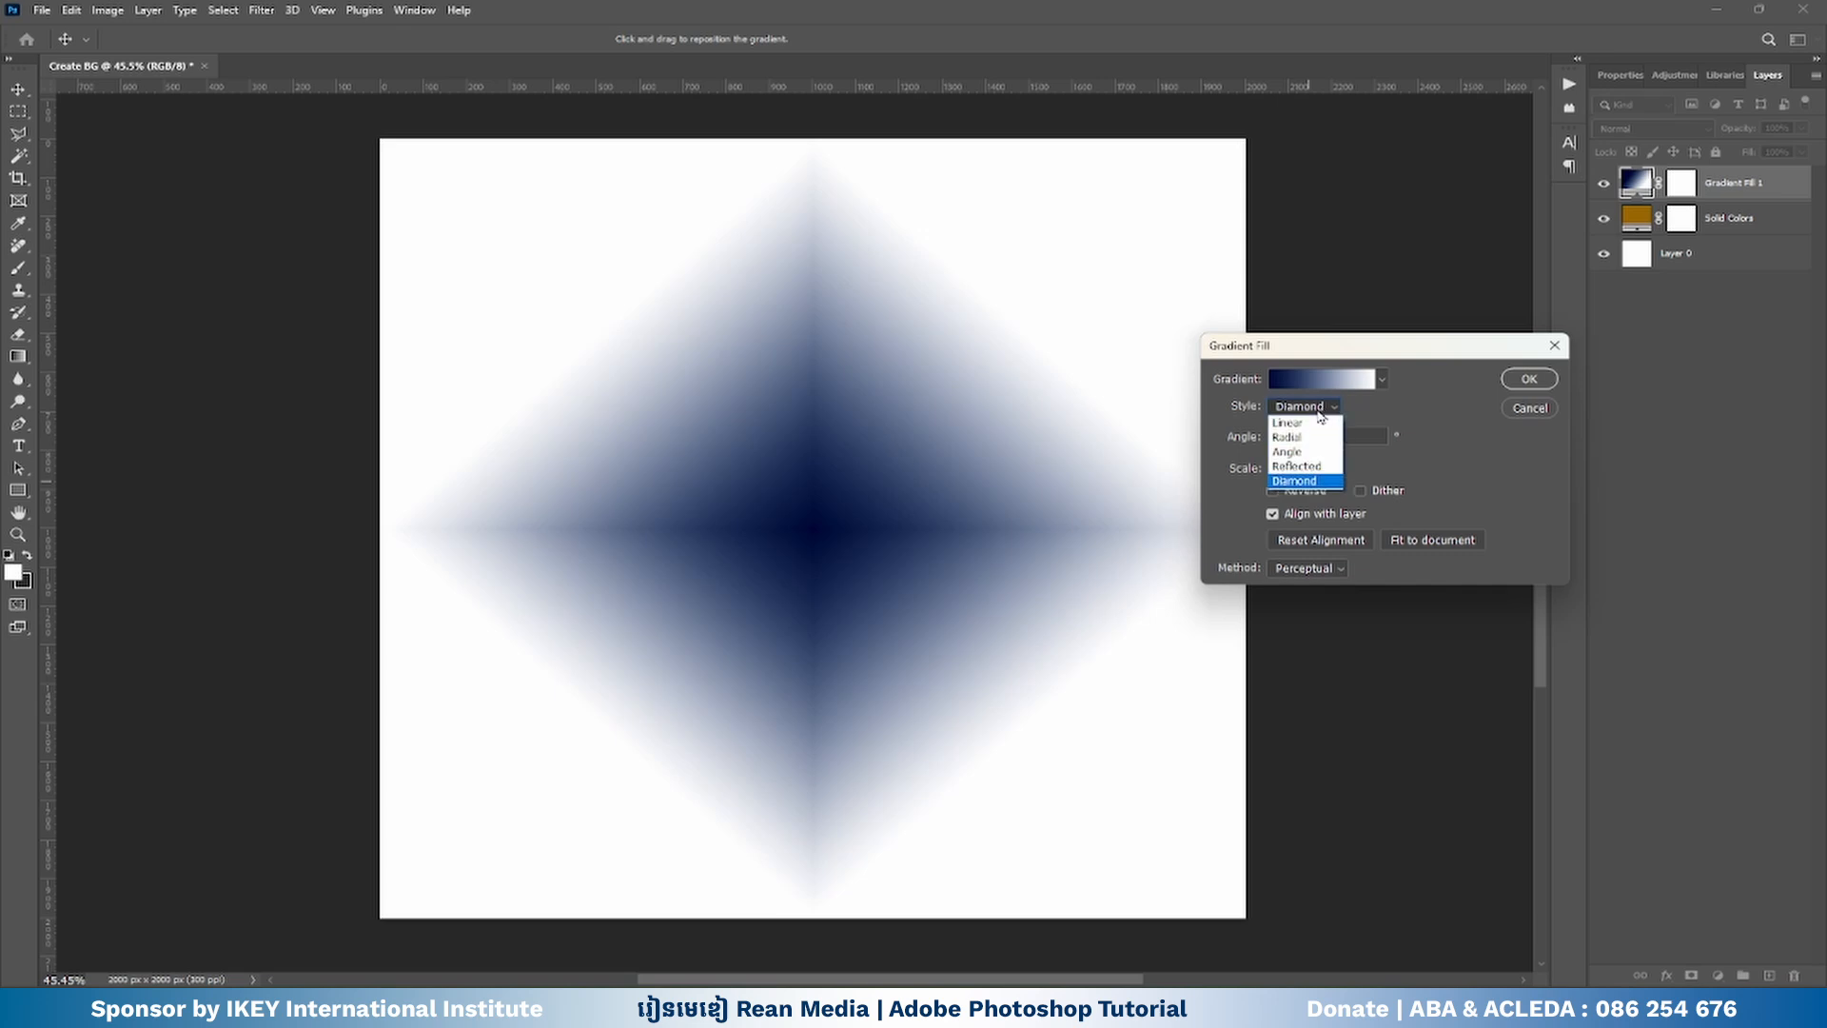
left_click(1307, 426)
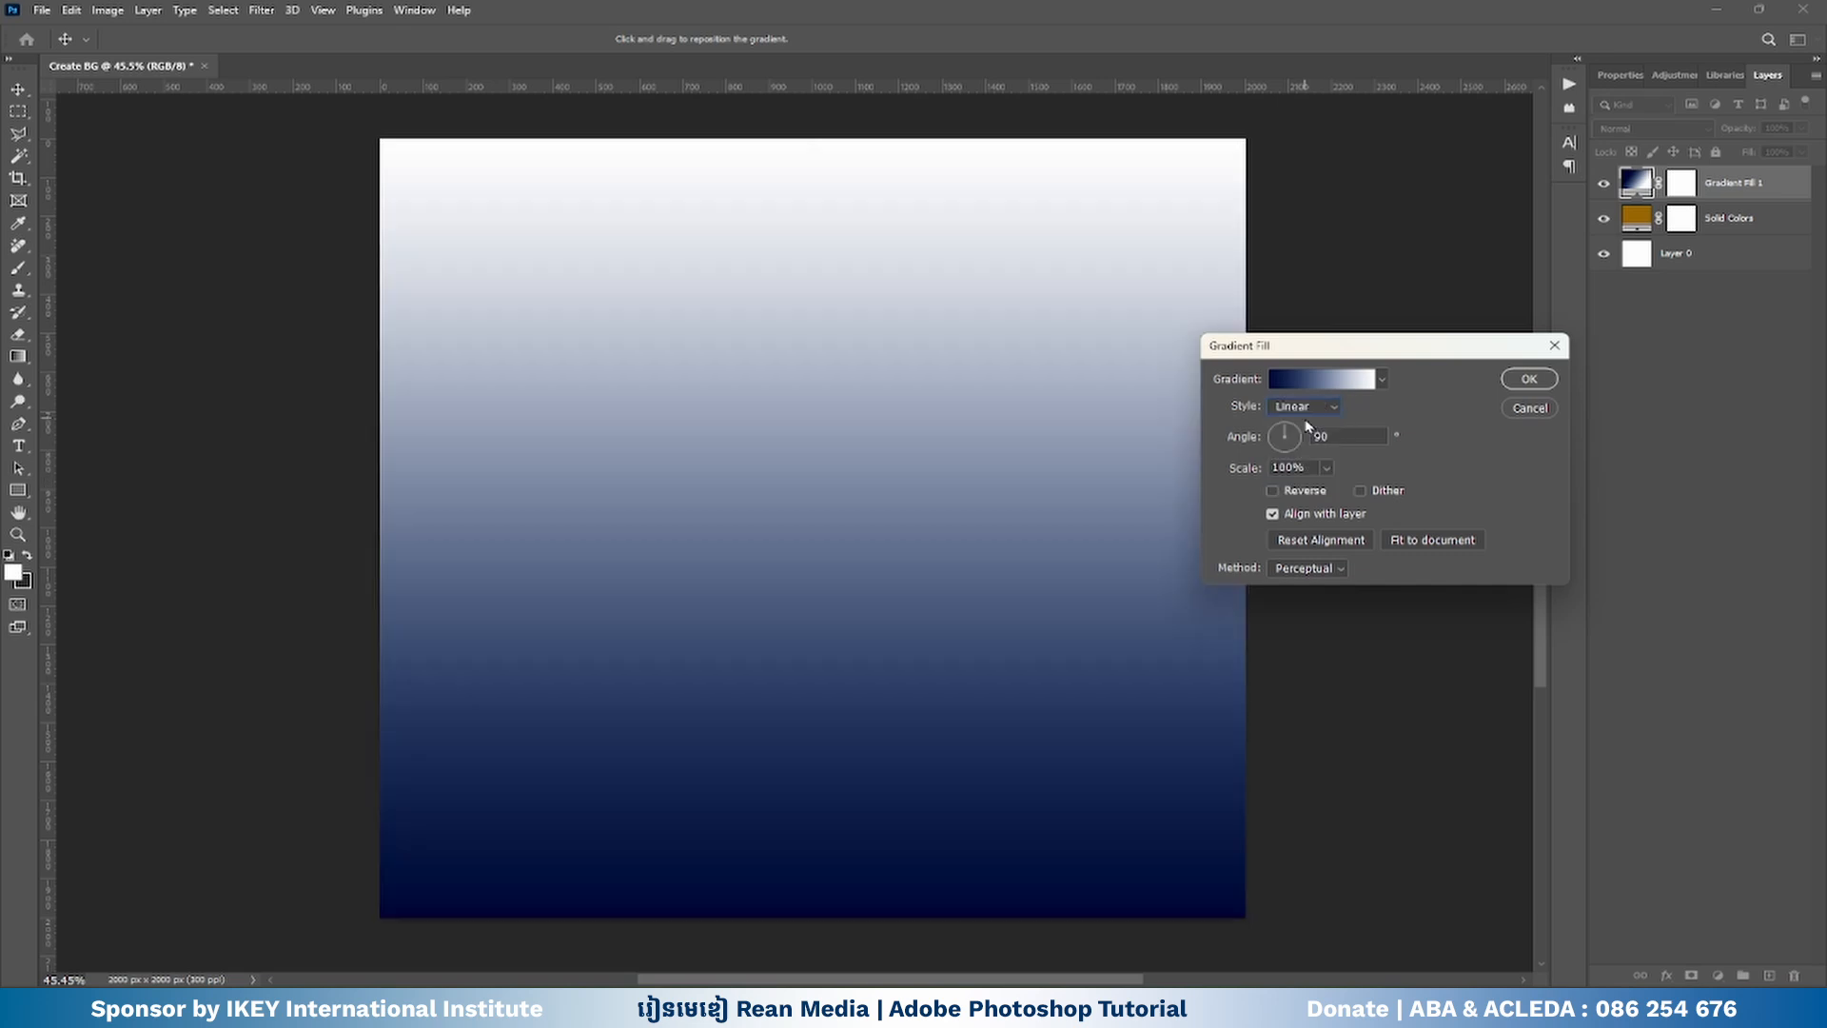
- Apply the gradient fill settings, compare it with the layer below, and hide the Solid Colors layer
left_click(1529, 379)
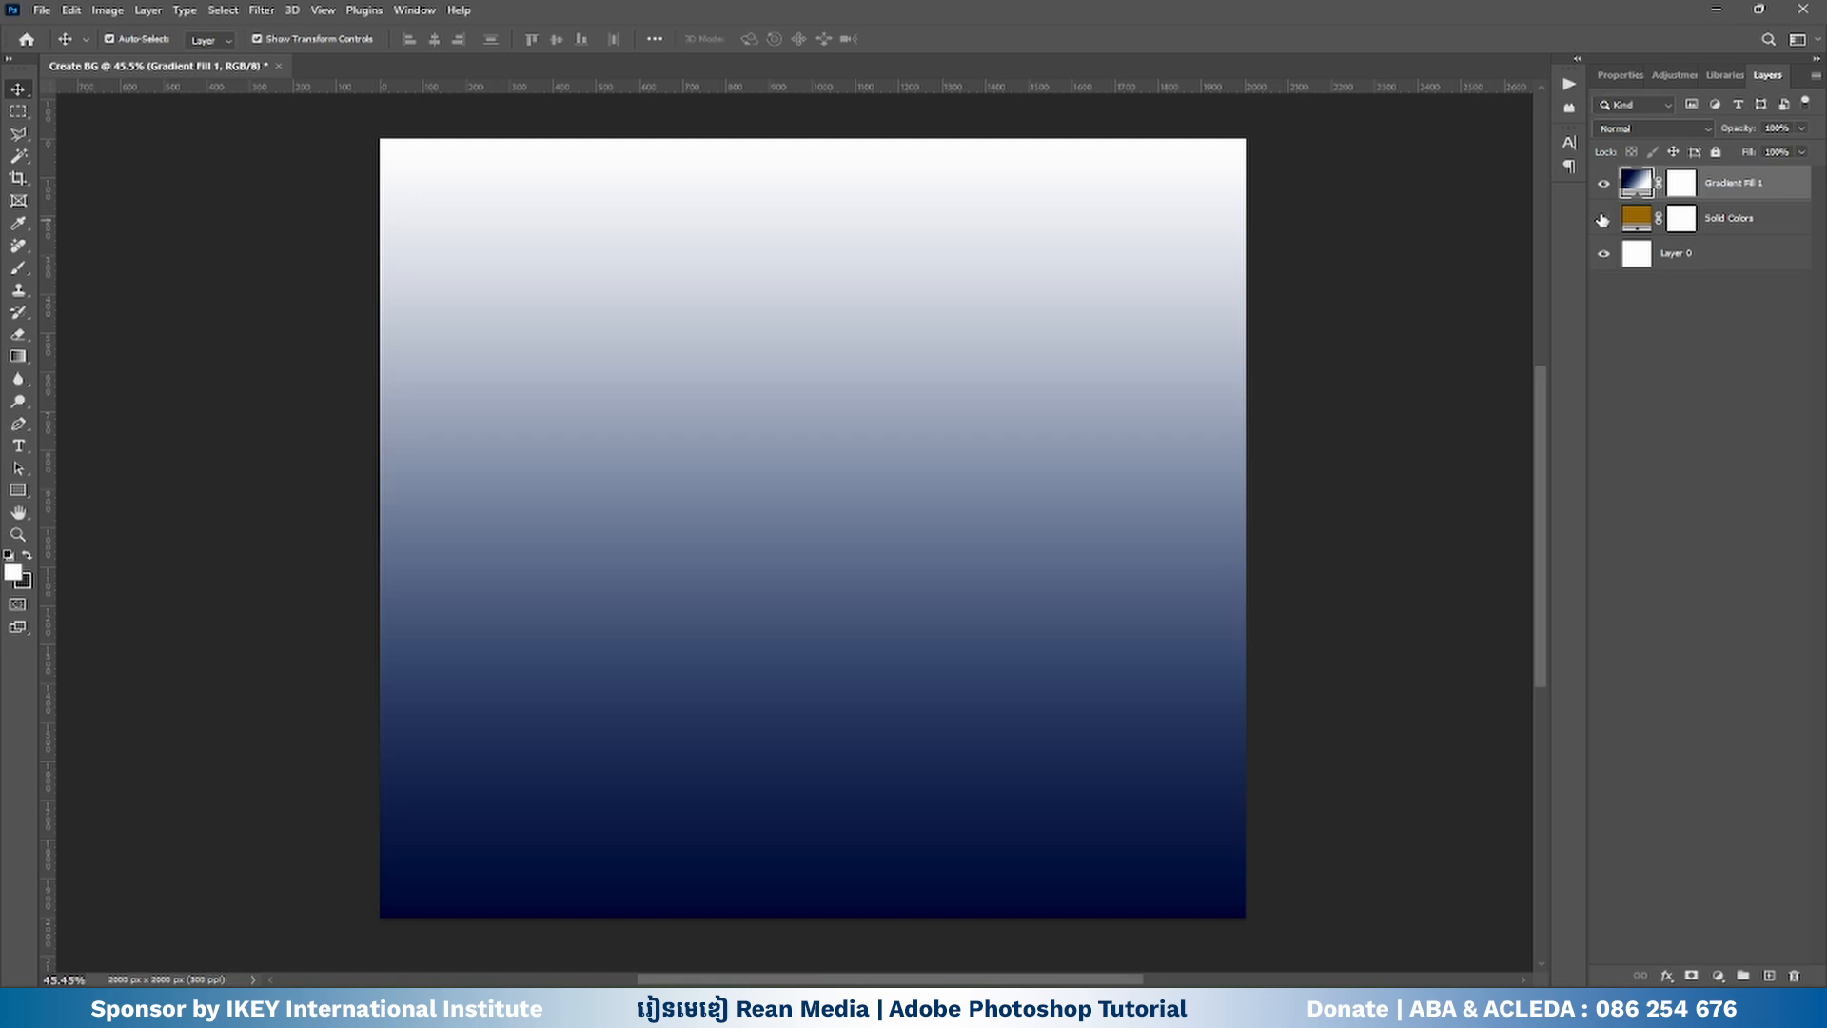
left_click(1604, 183)
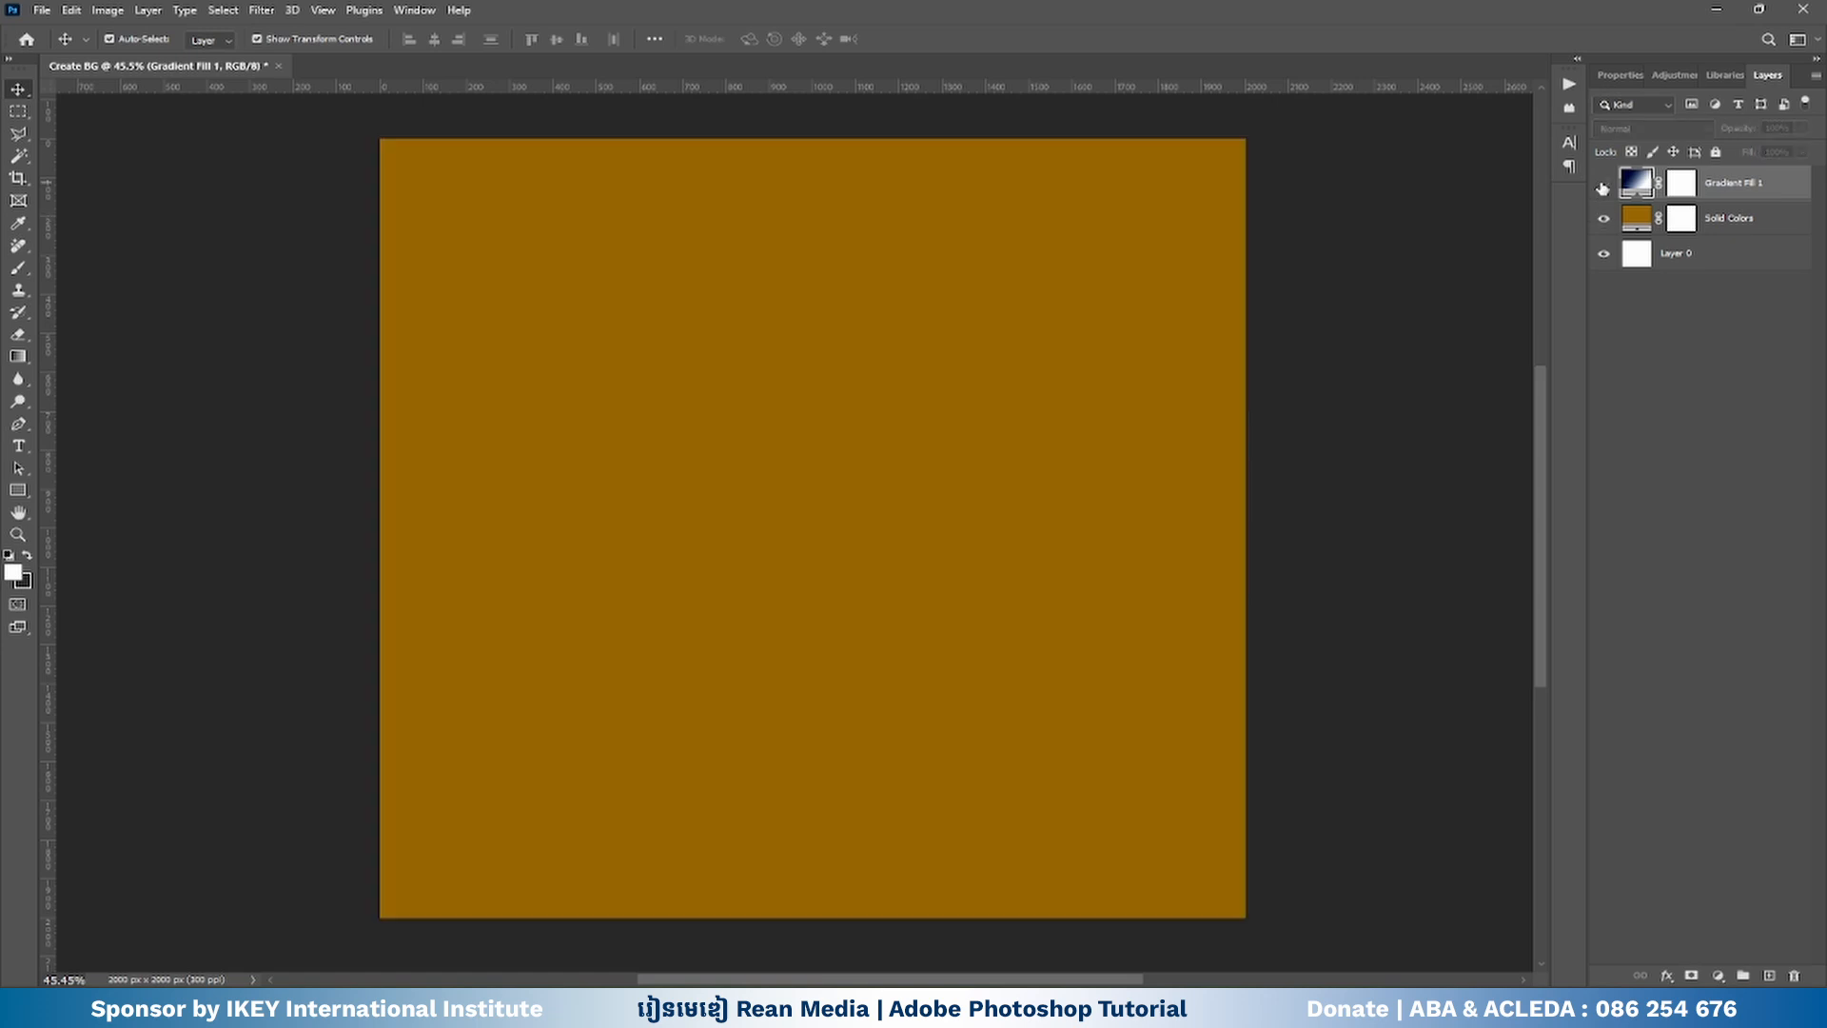
left_click(1603, 184)
left_click(1603, 218)
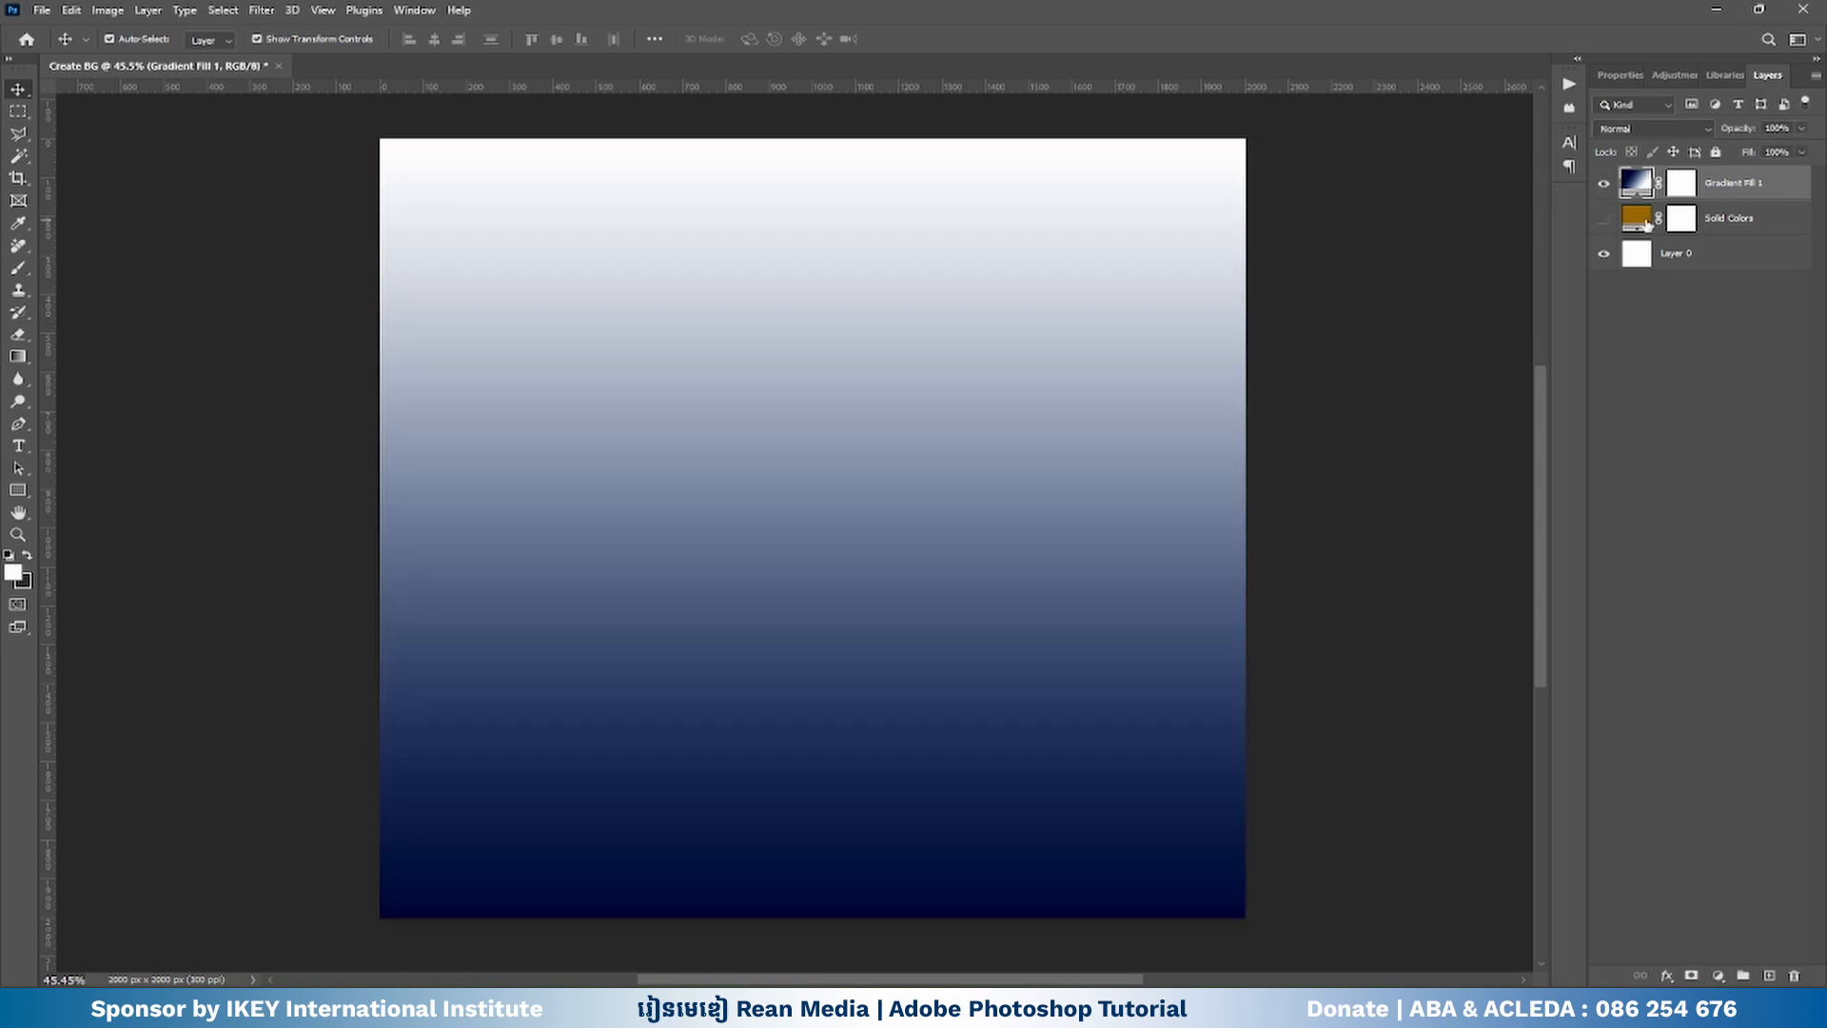
- Rename the Gradient Fill 1 layer as Gradient BG
double_click(1729, 184)
key("Right")
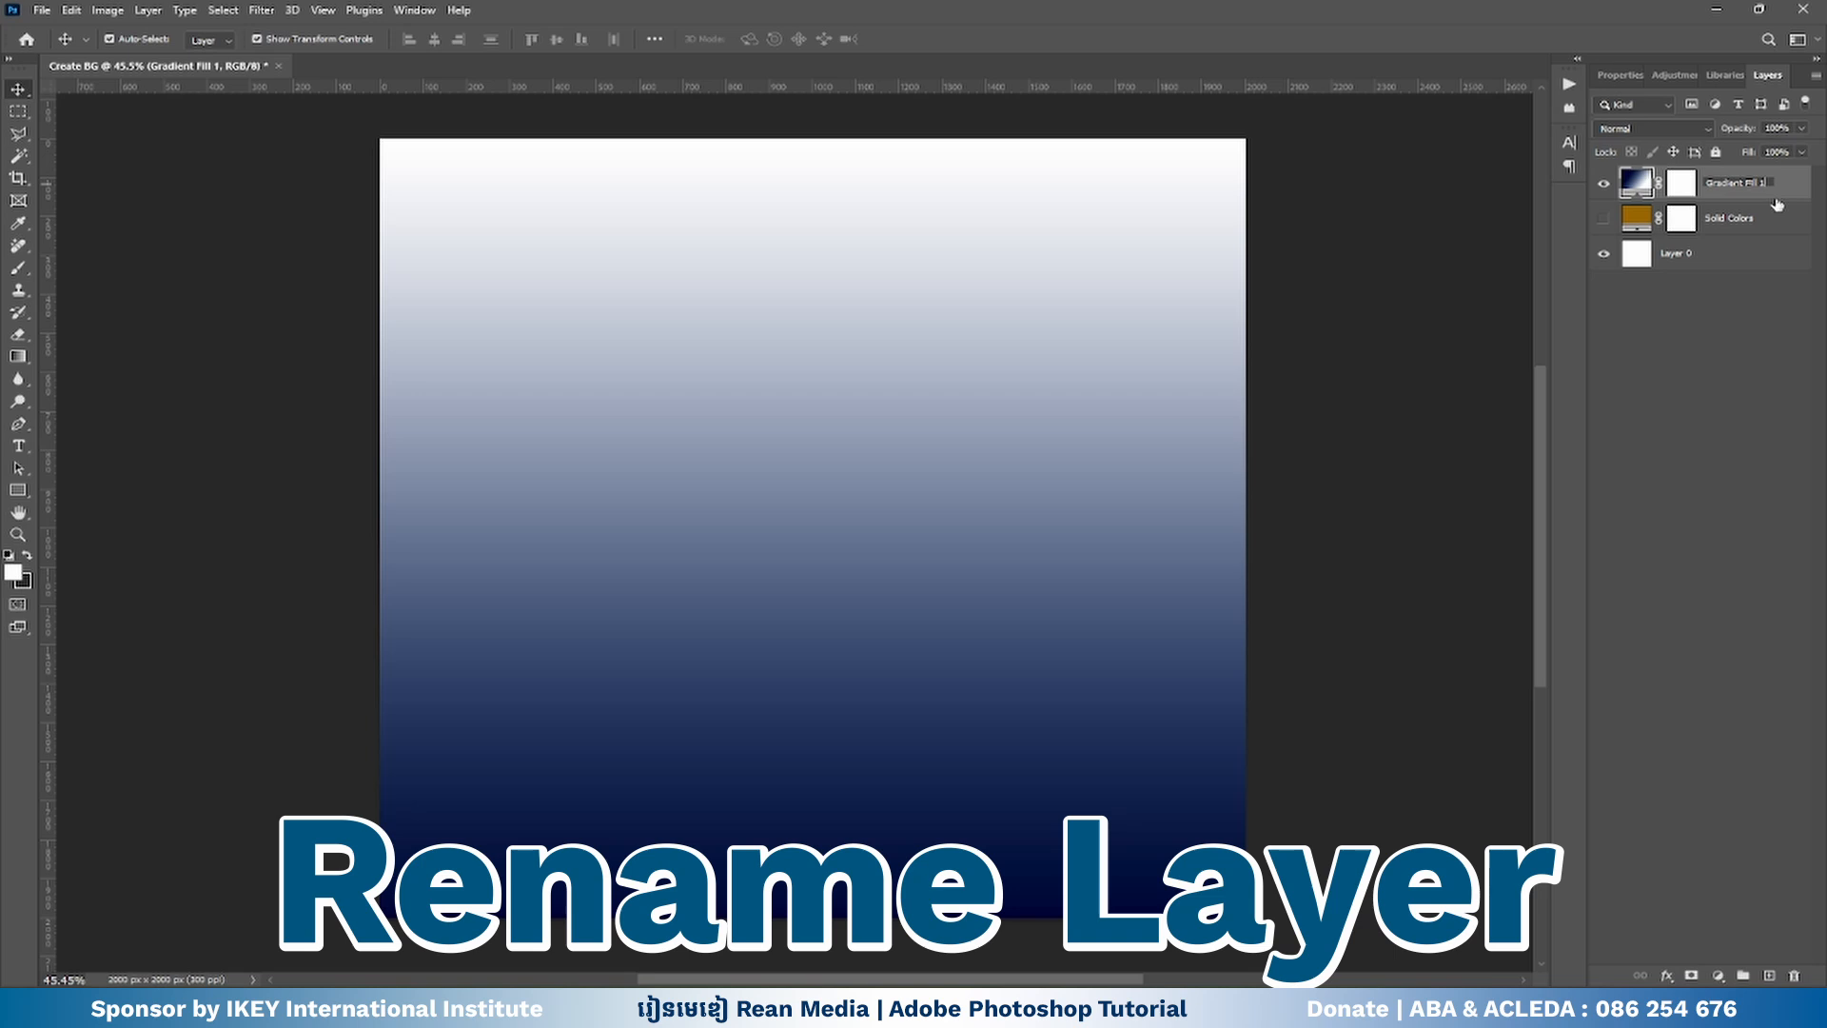
type("Col")
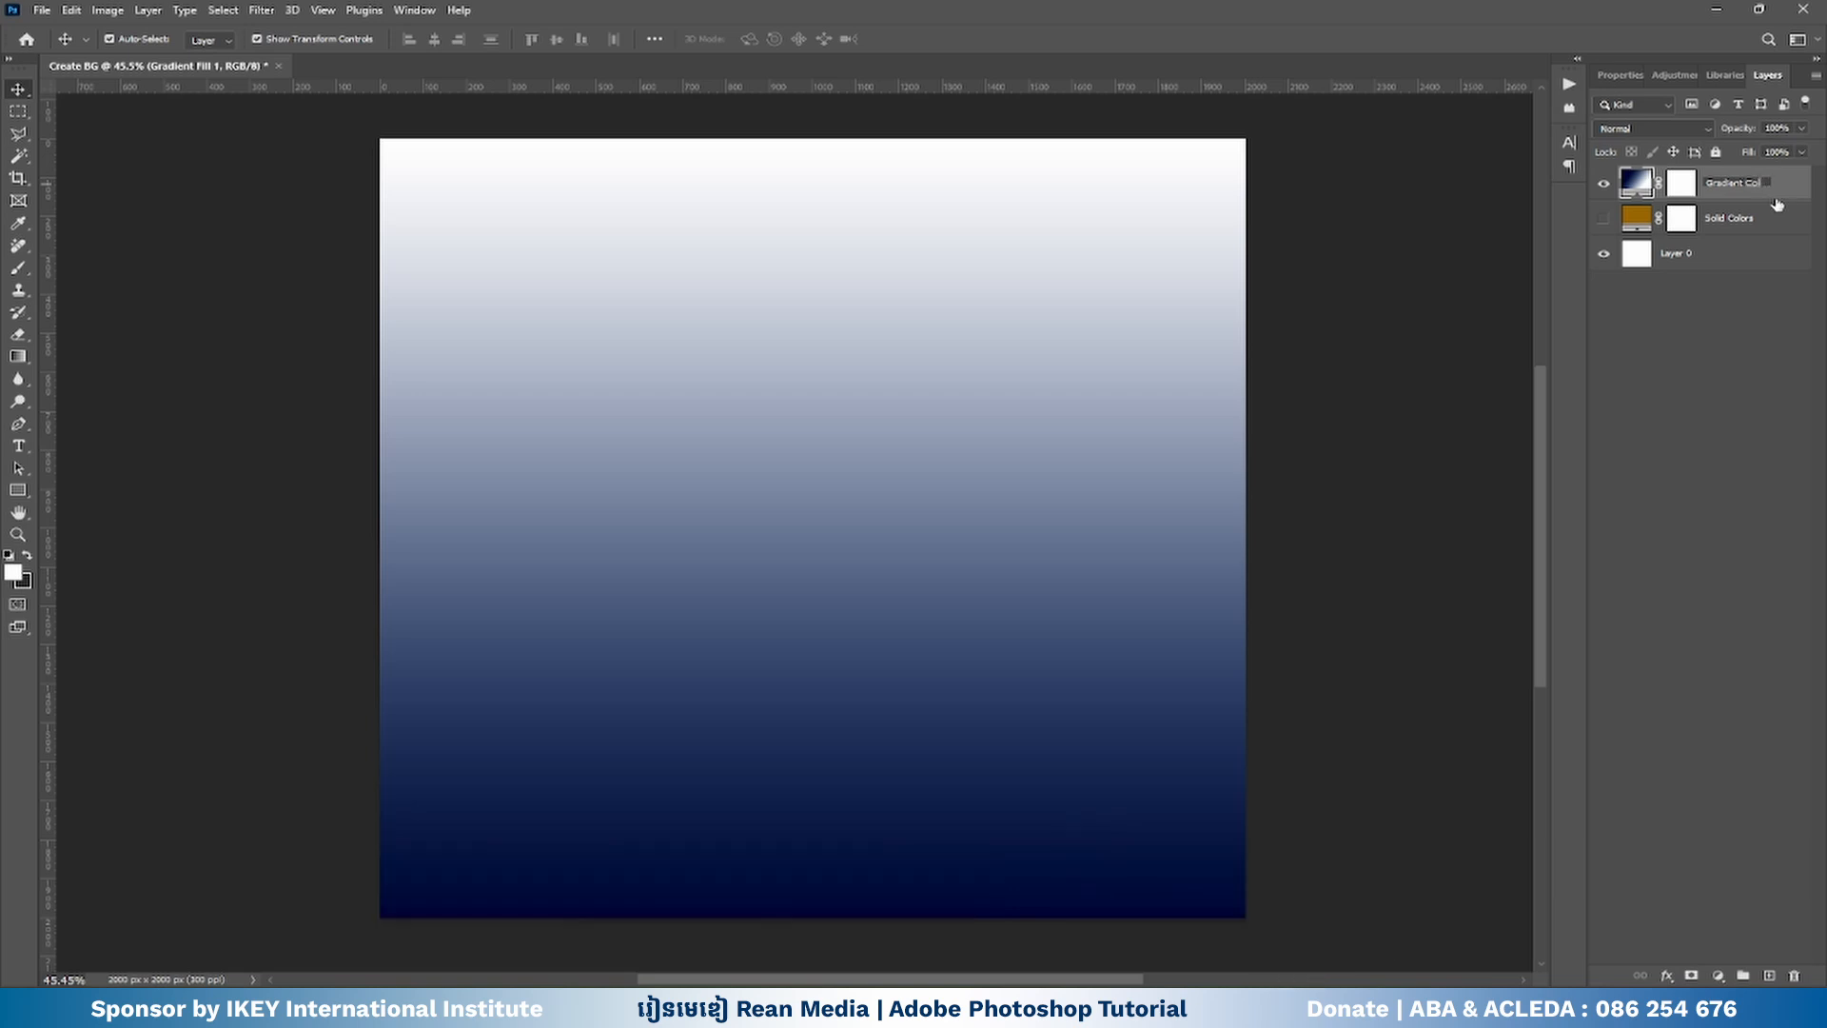
type("orBG")
left_click(1705, 340)
- Rename the Solid Colors layer as Solid BG and deselect it
left_click(1749, 219)
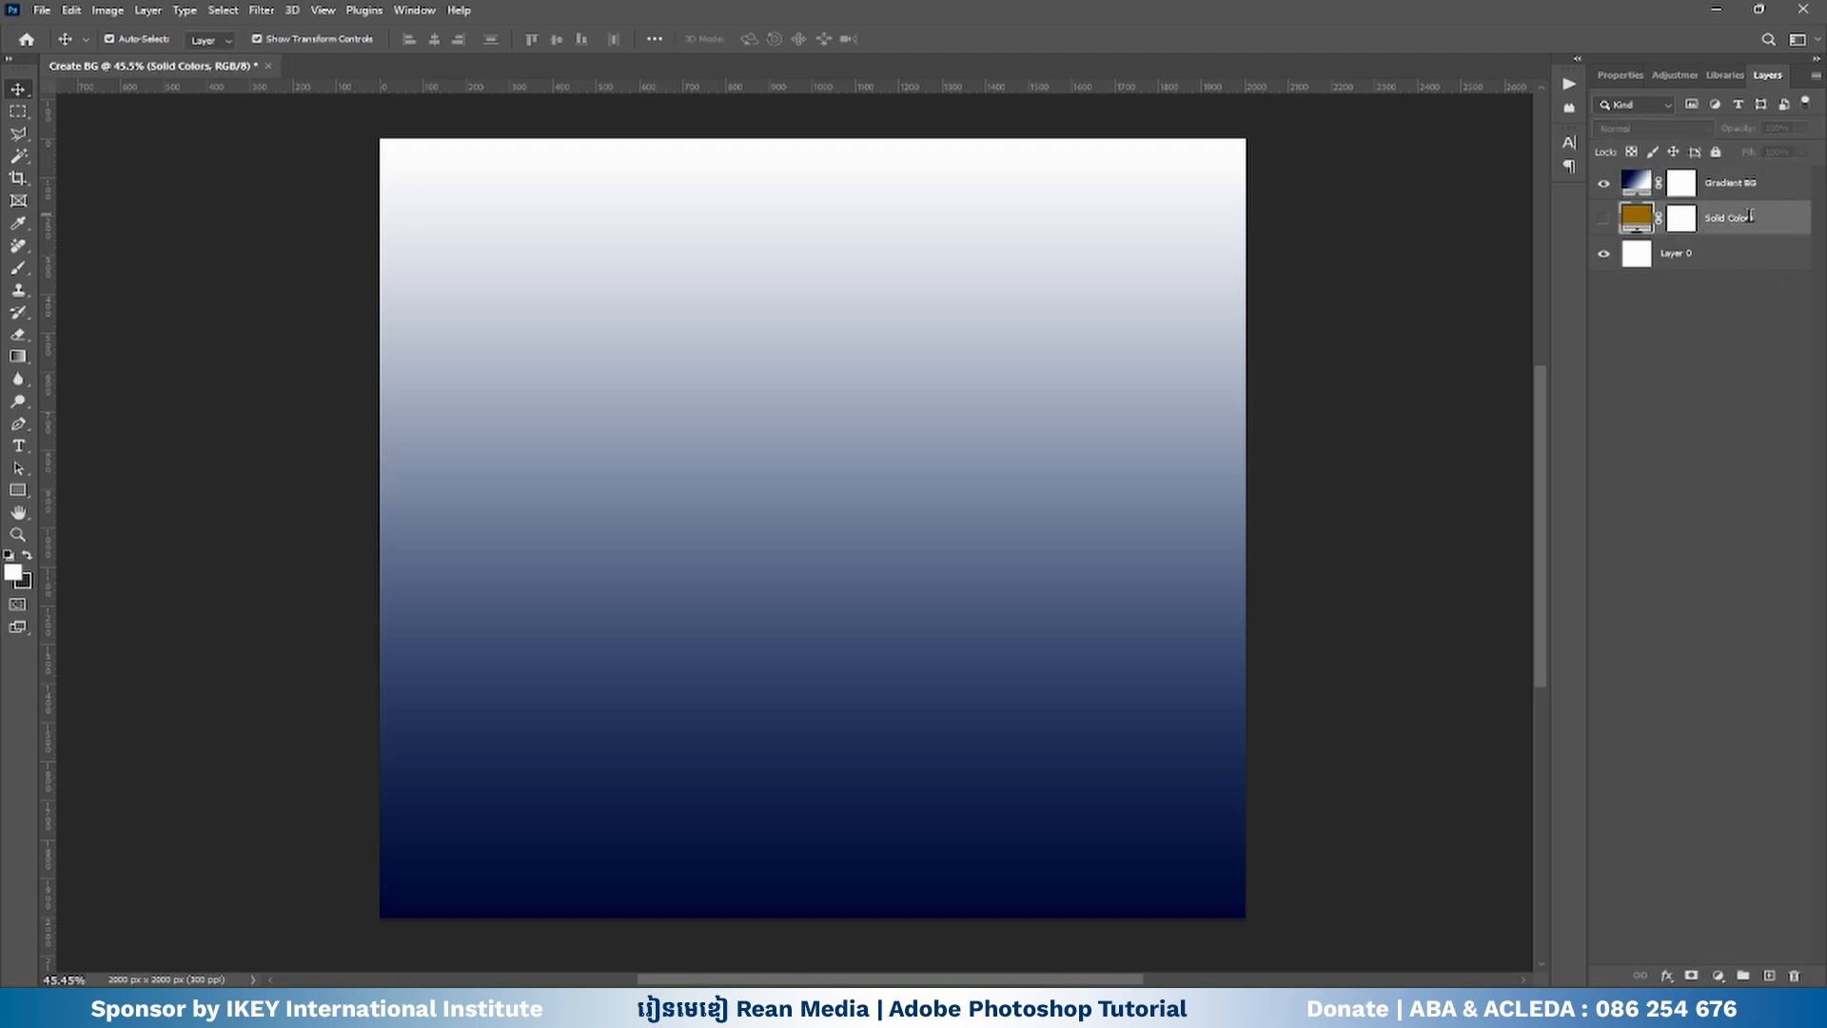
double_click(1751, 219)
type("Solid BG")
left_click(1645, 412)
- Hide the Gradient BG layer and add a Pattern fill layer, moving its settings dialog over the canvas center
left_click(1607, 185)
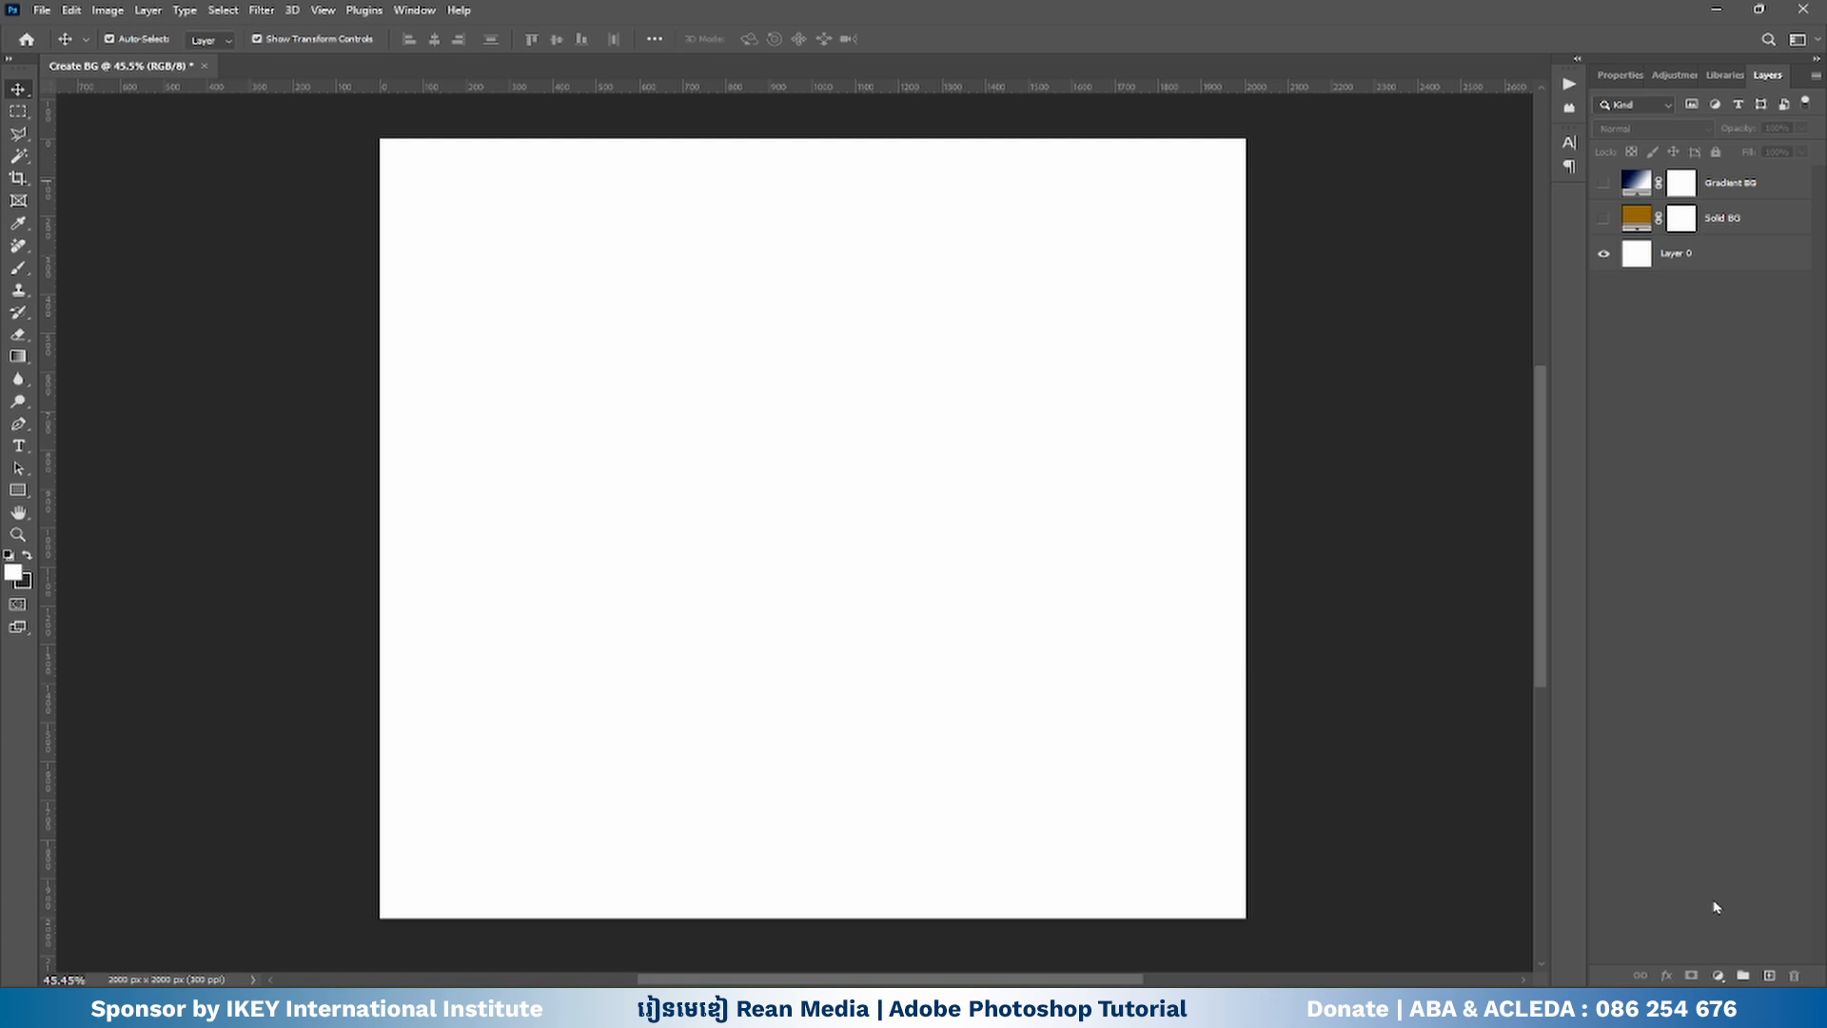
left_click(1718, 975)
left_click(1729, 705)
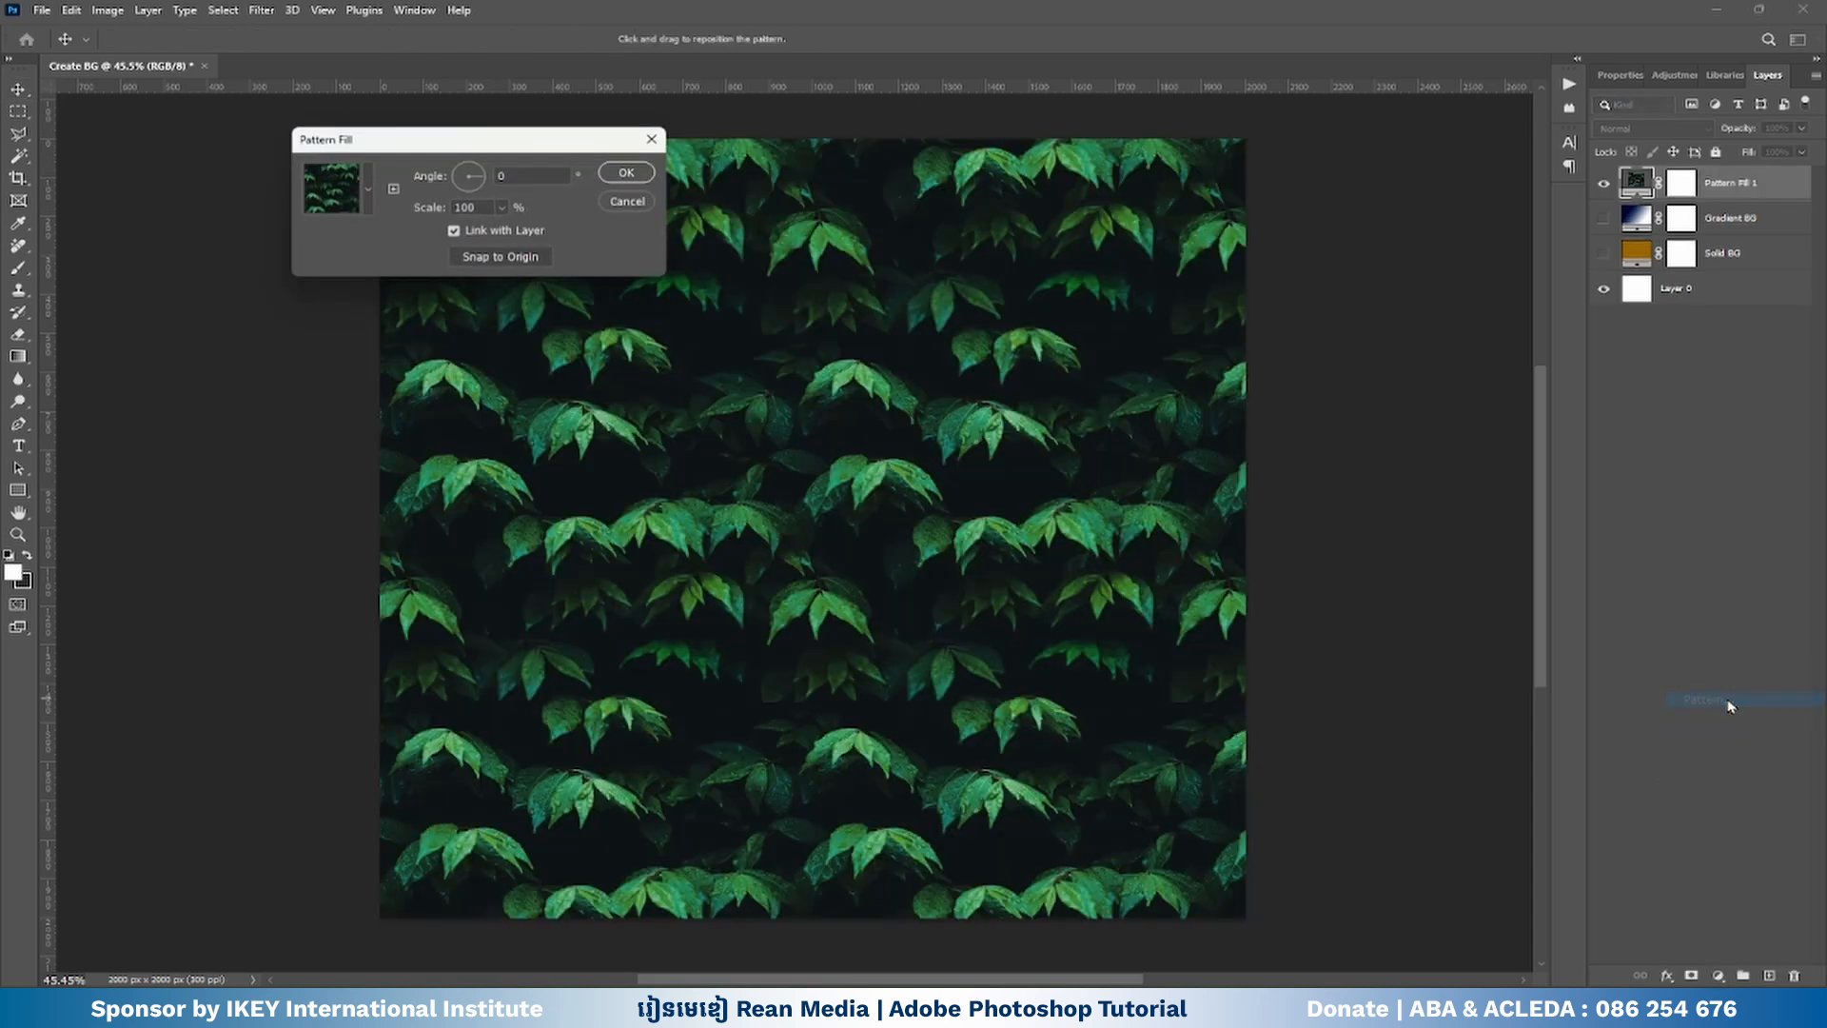
left_click_drag(523, 147, 870, 422)
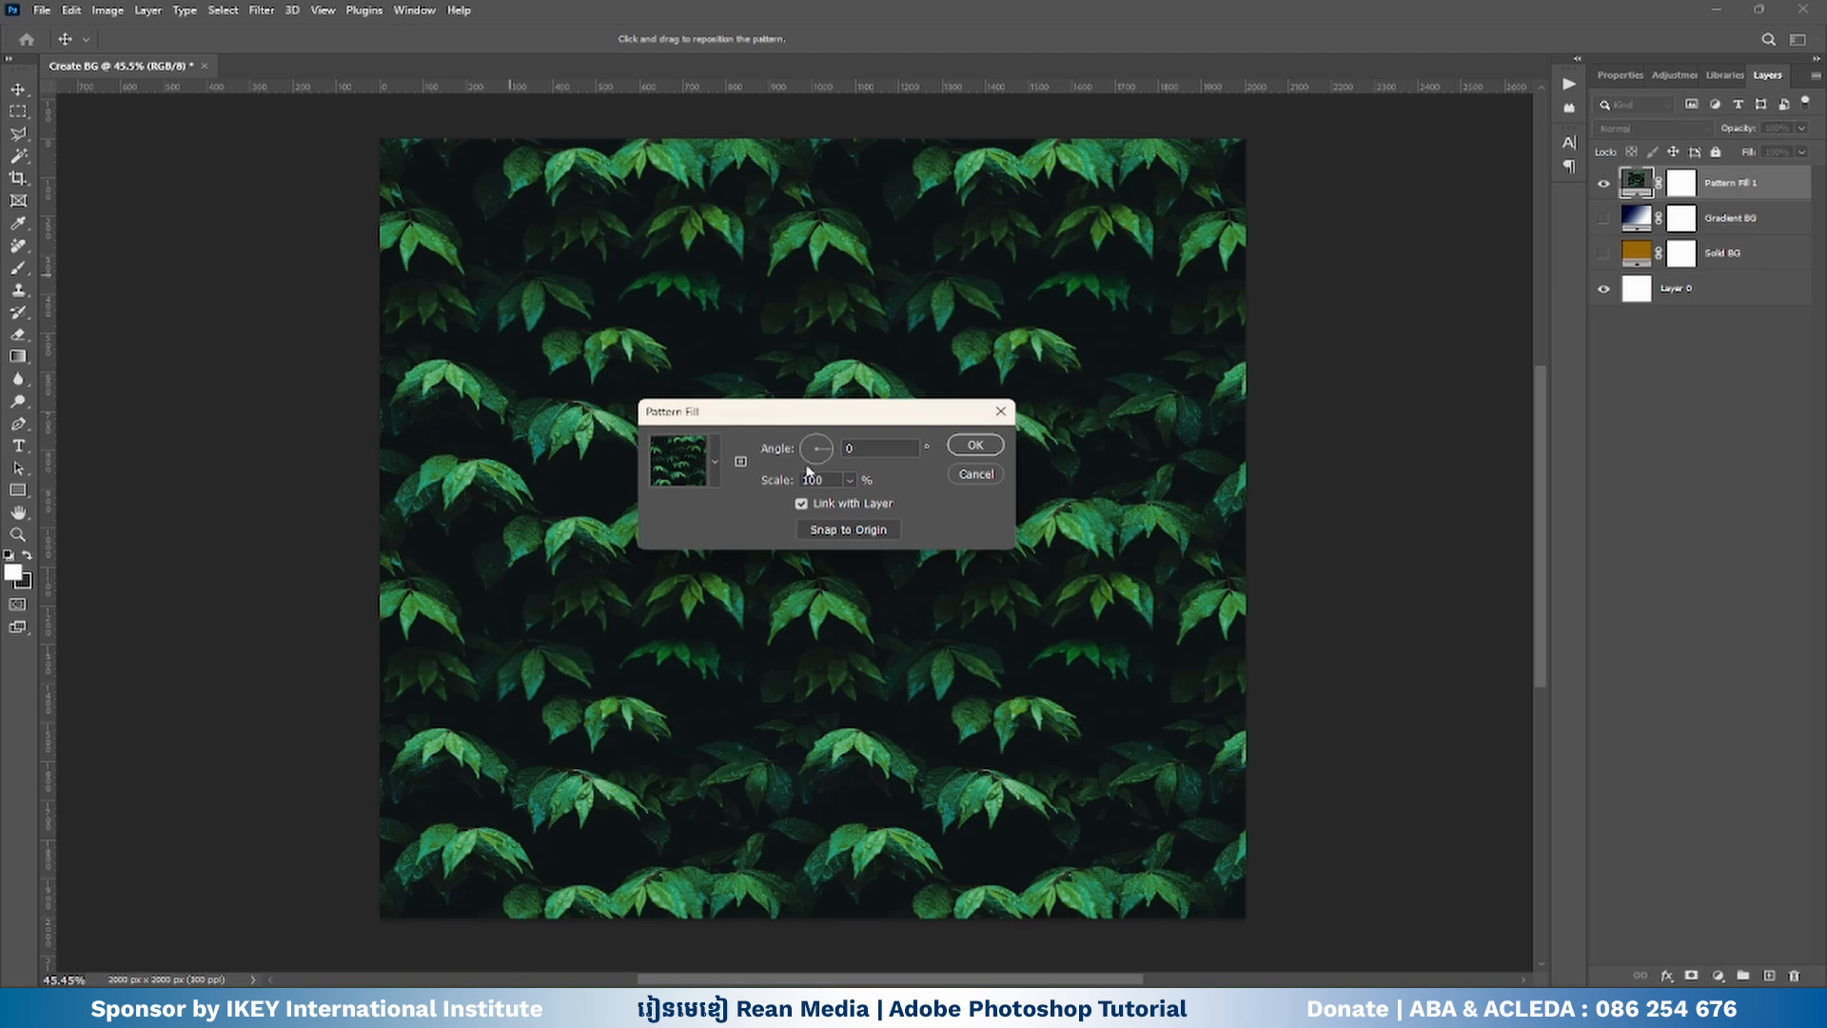
- Try the patterns in the Water group and choose the third one, the light blue rippled water
left_click(715, 462)
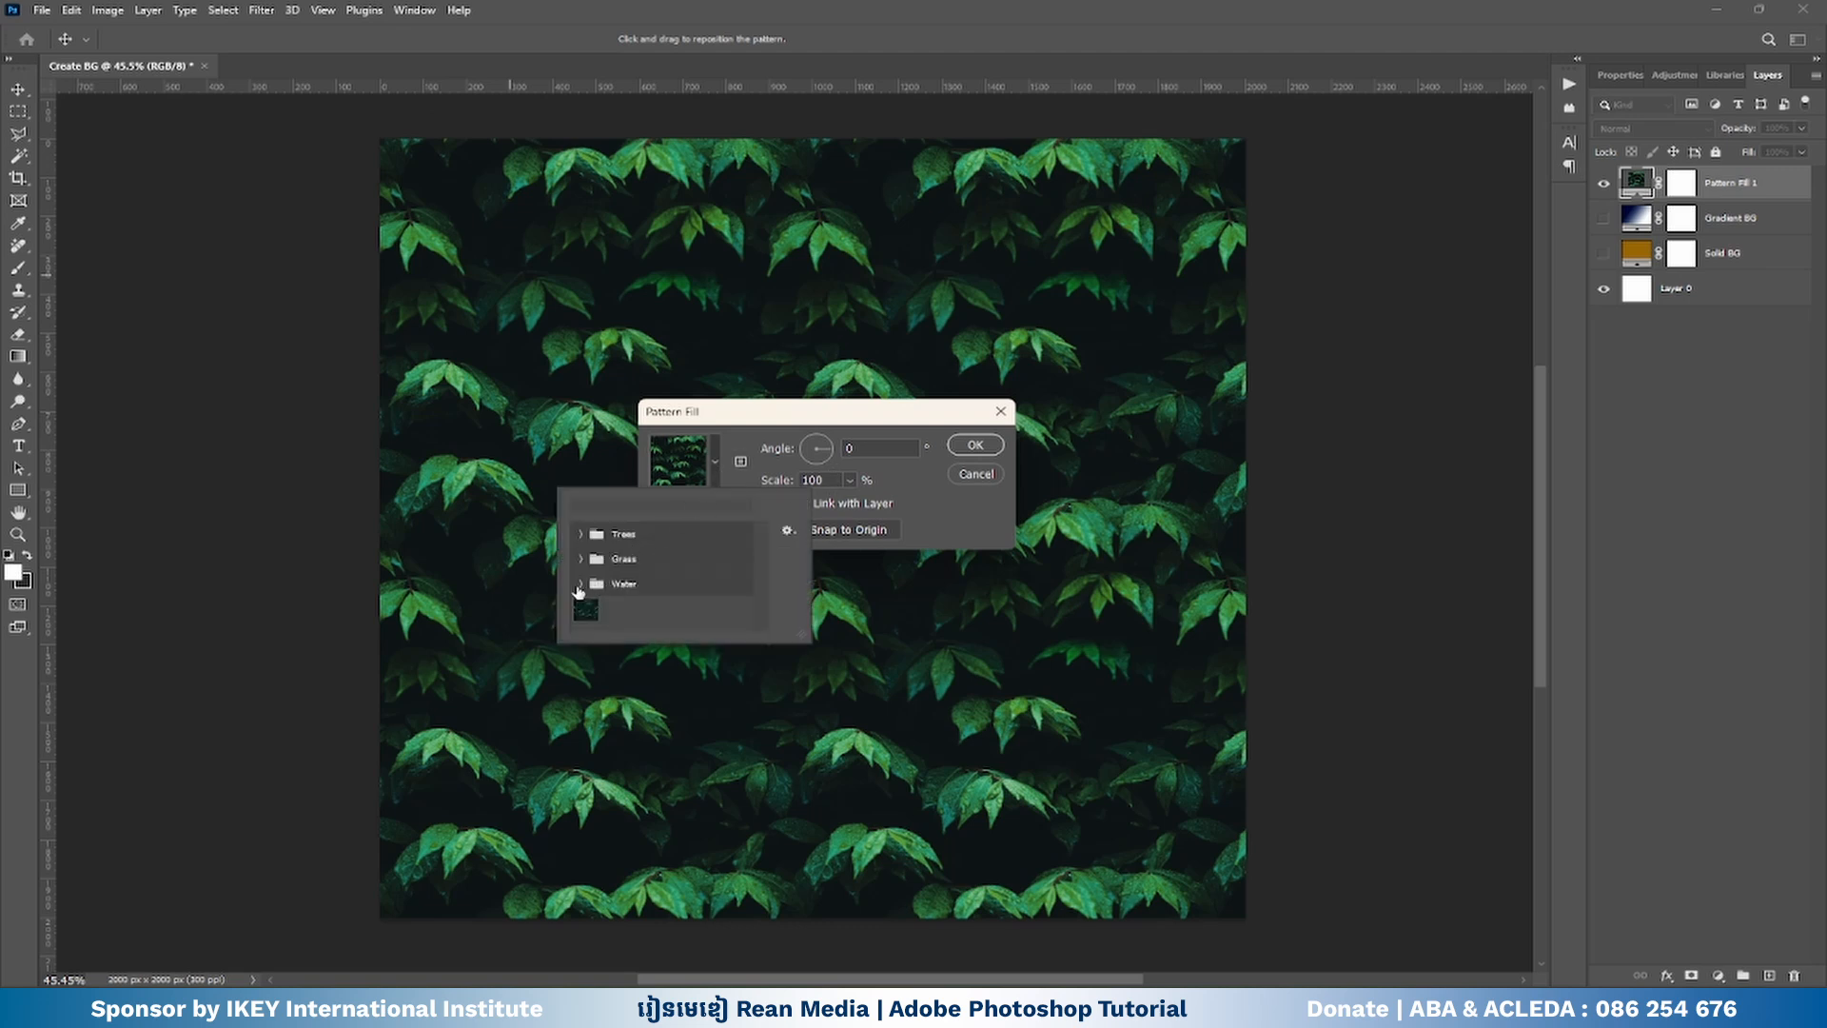
left_click(581, 585)
left_click(605, 609)
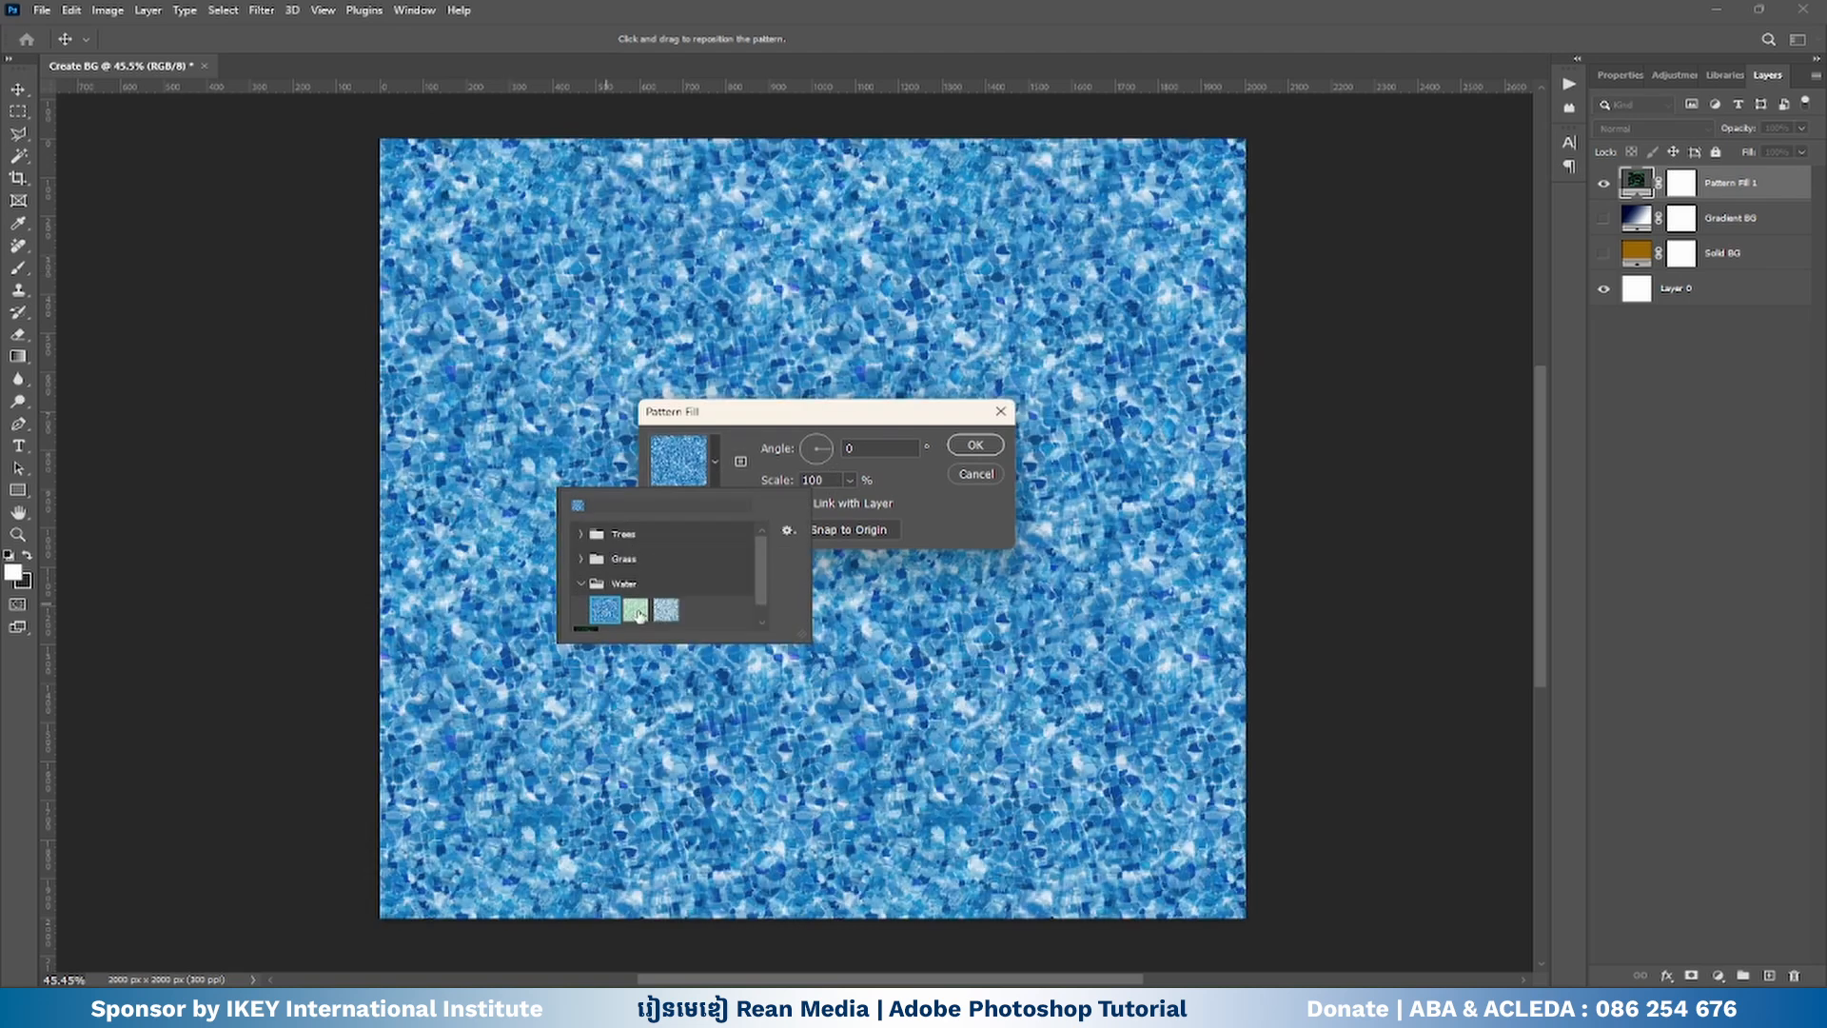
left_click(647, 612)
left_click(666, 610)
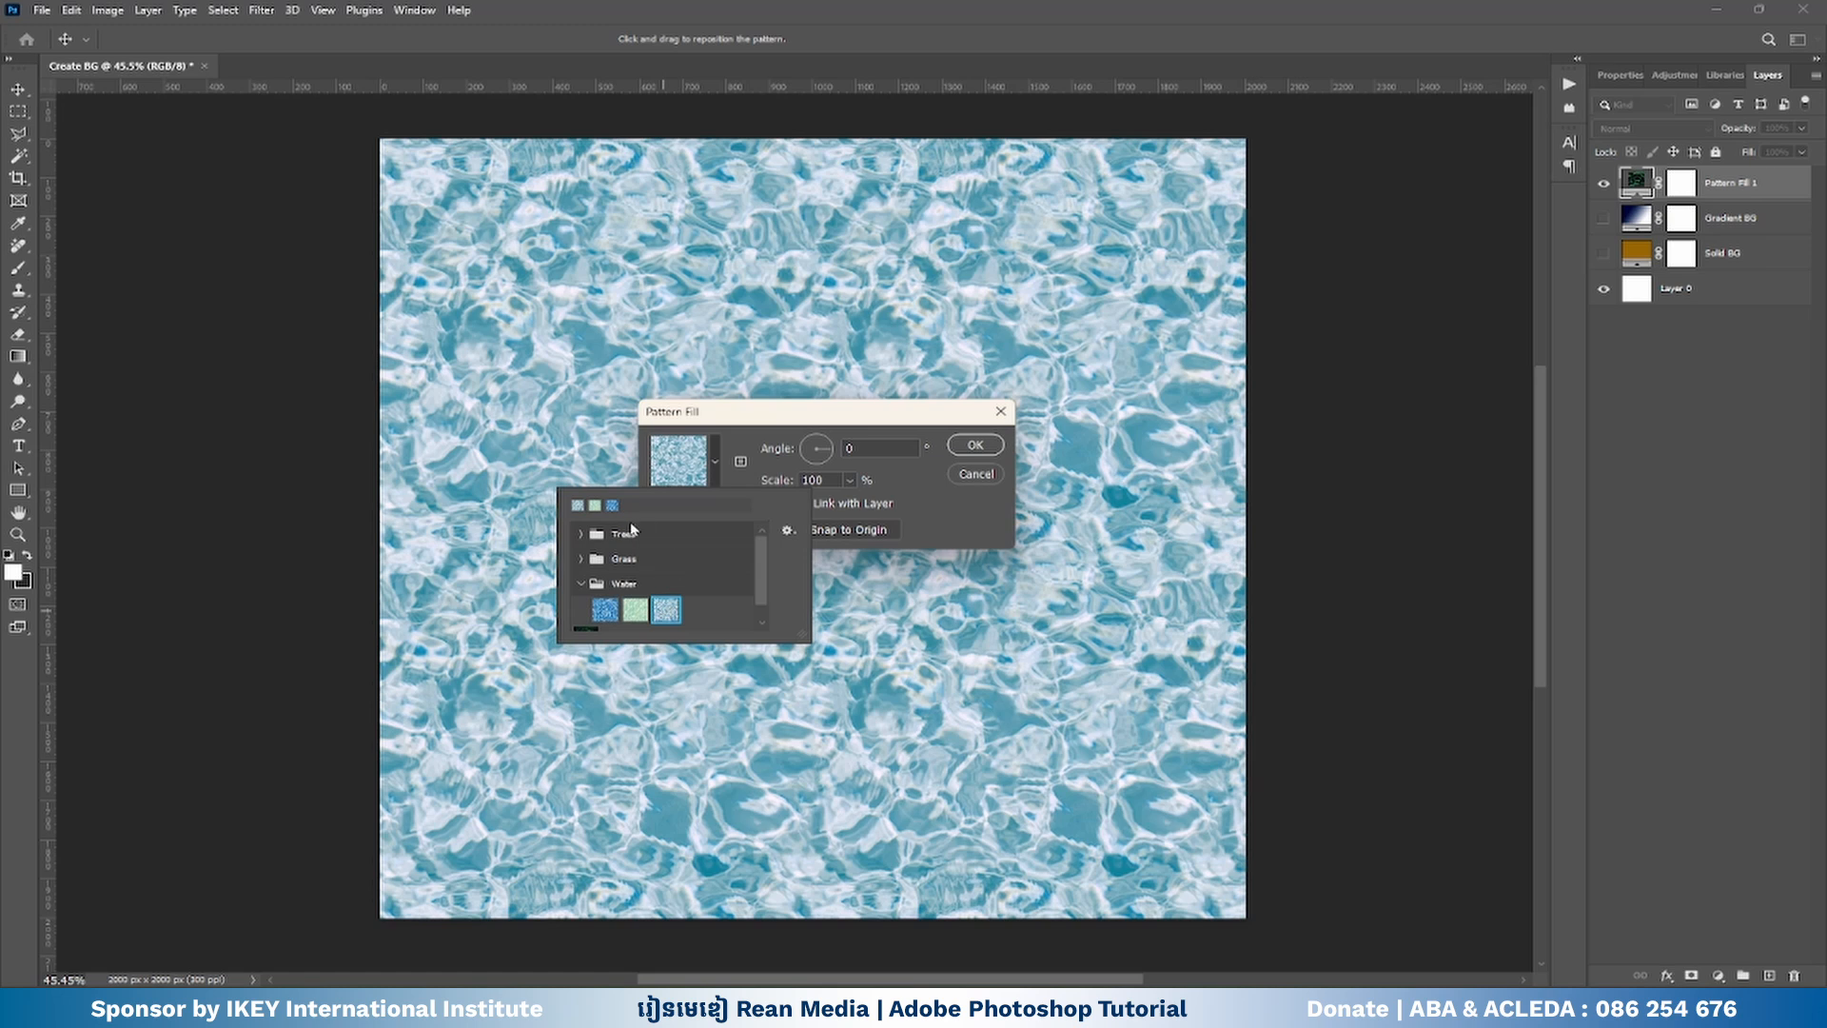
left_click(928, 508)
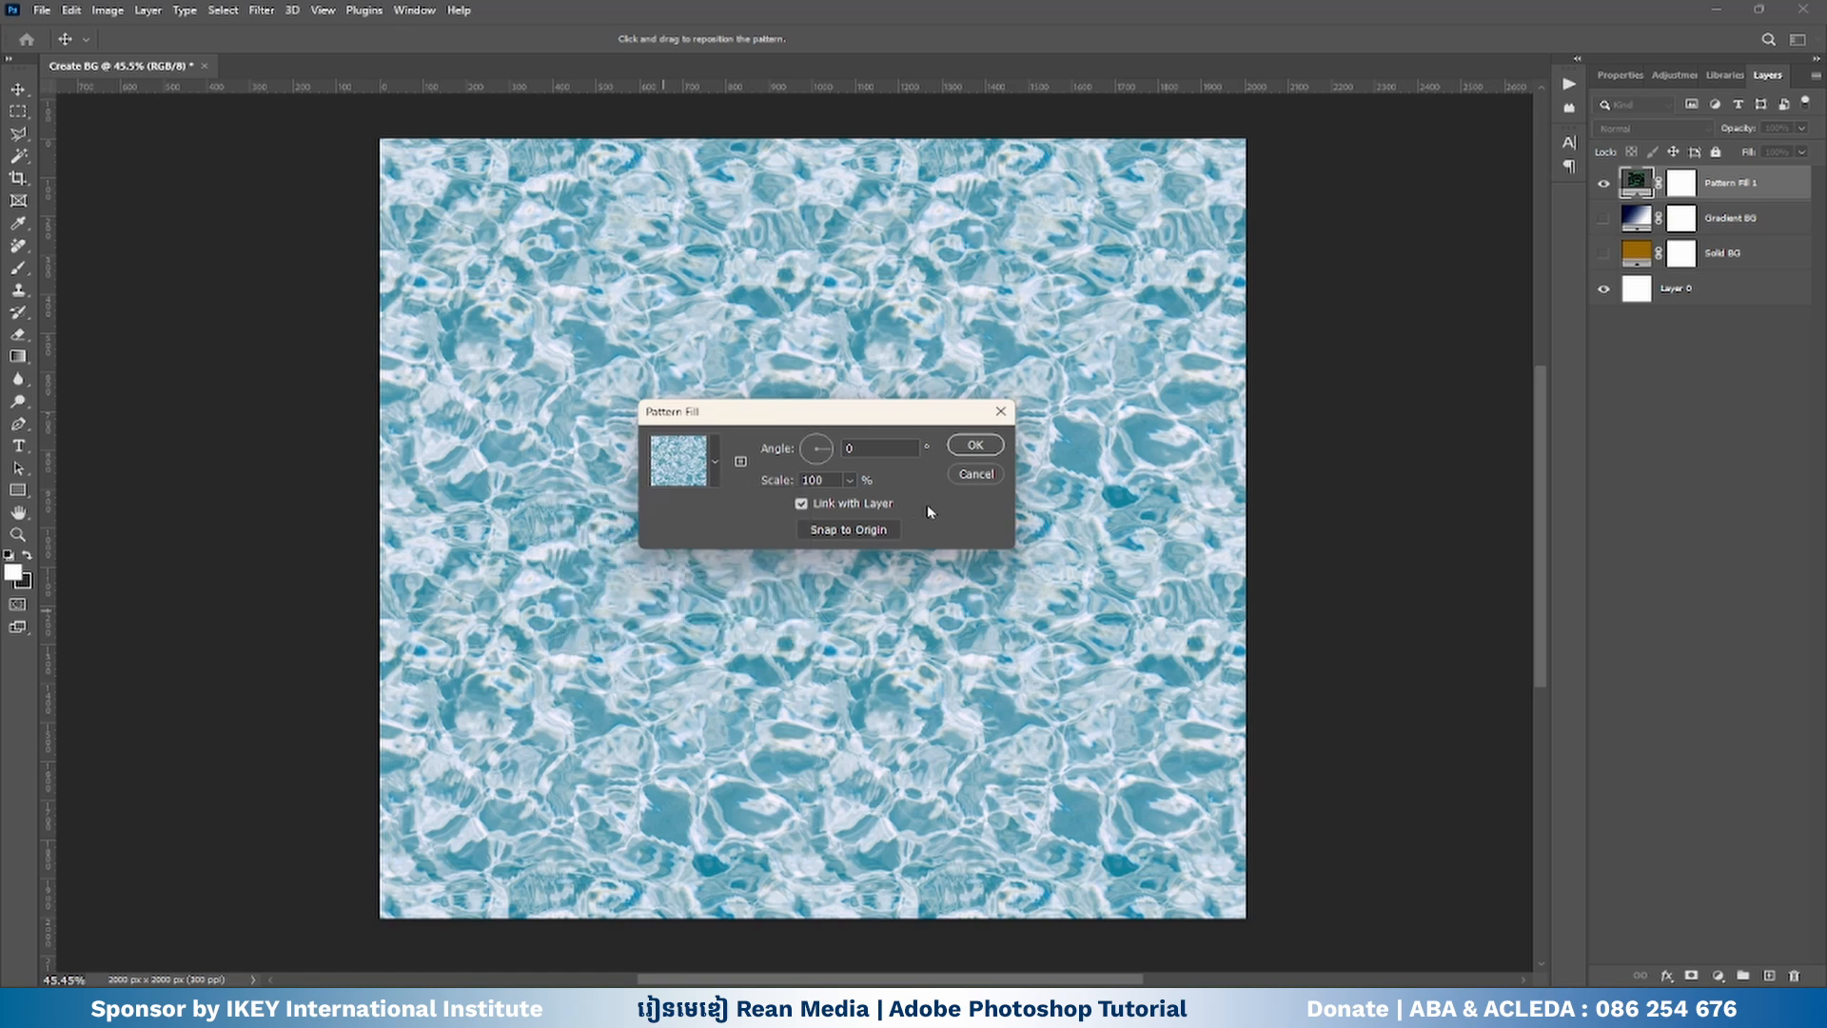
- Try pattern scales of 10% and 100%, then set the scale to 50% with Link with Layer off and apply the fill
left_click(849, 481)
mouse_move(848, 502)
left_mouse_down()
mouse_move(886, 509)
mouse_move(816, 512)
mouse_move(846, 511)
mouse_move(824, 512)
mouse_move(820, 482)
left_mouse_up()
type("10")
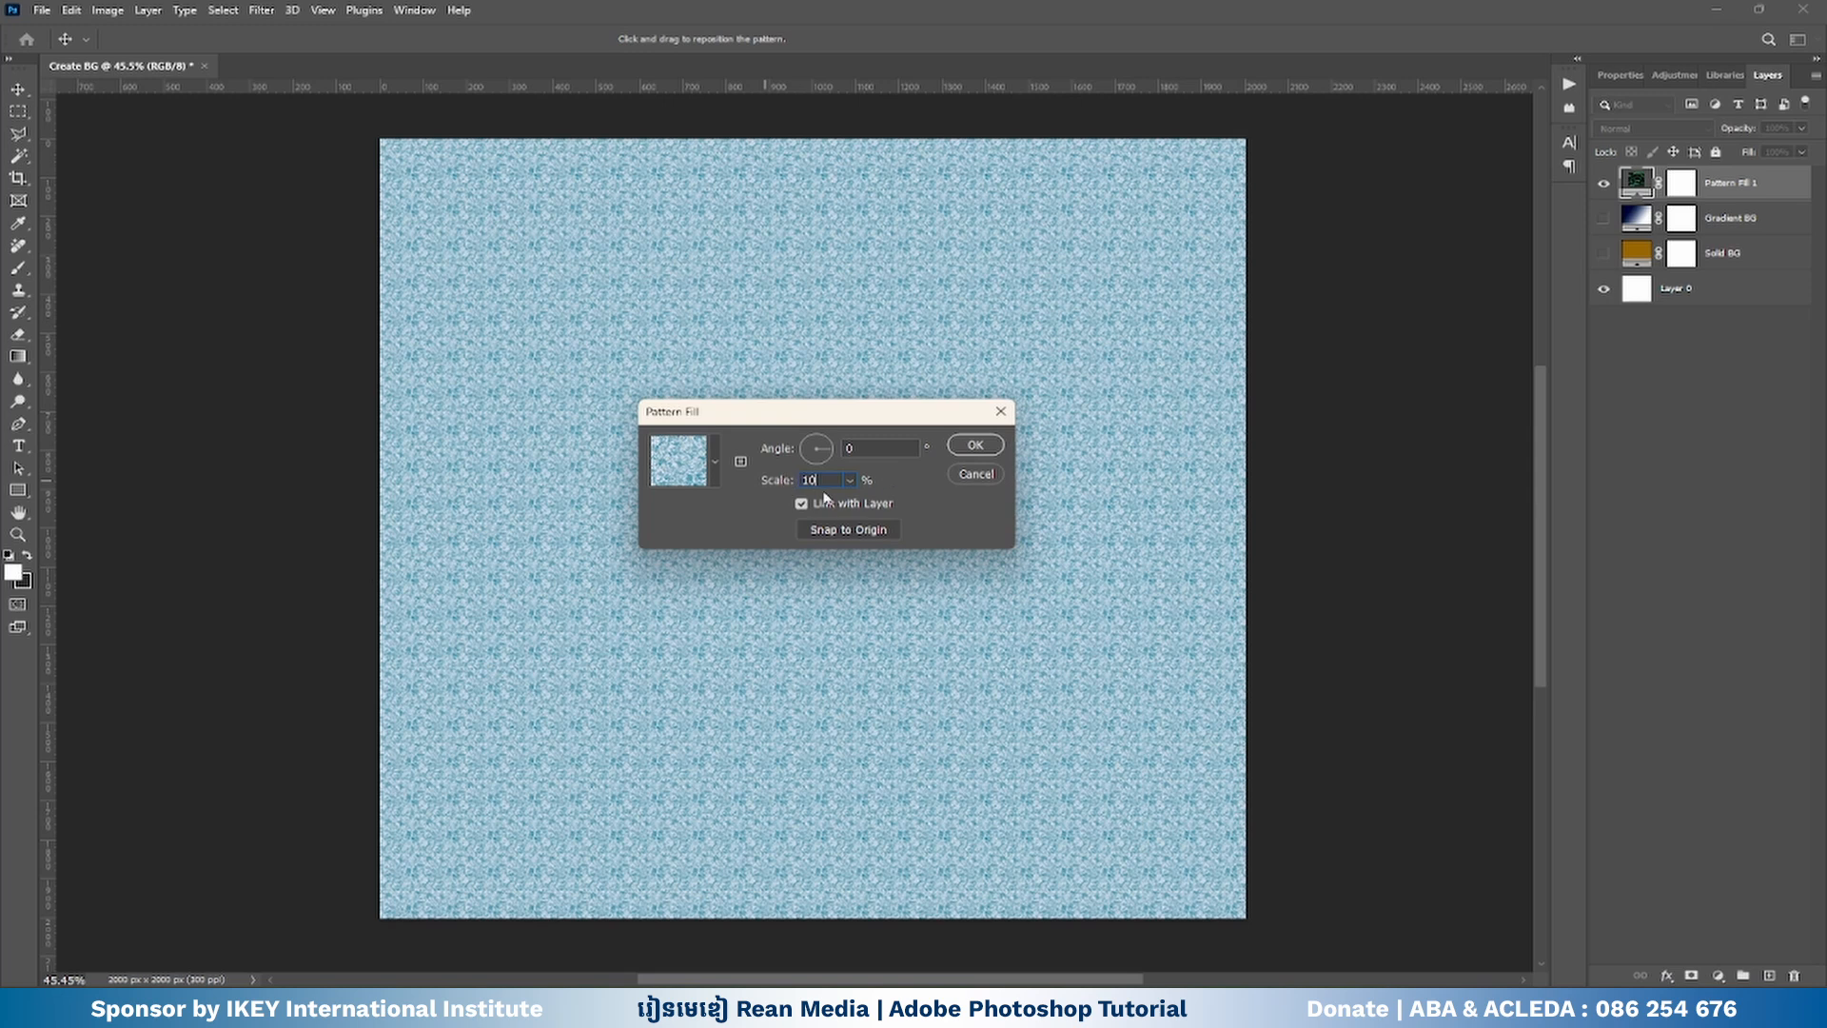
type("0")
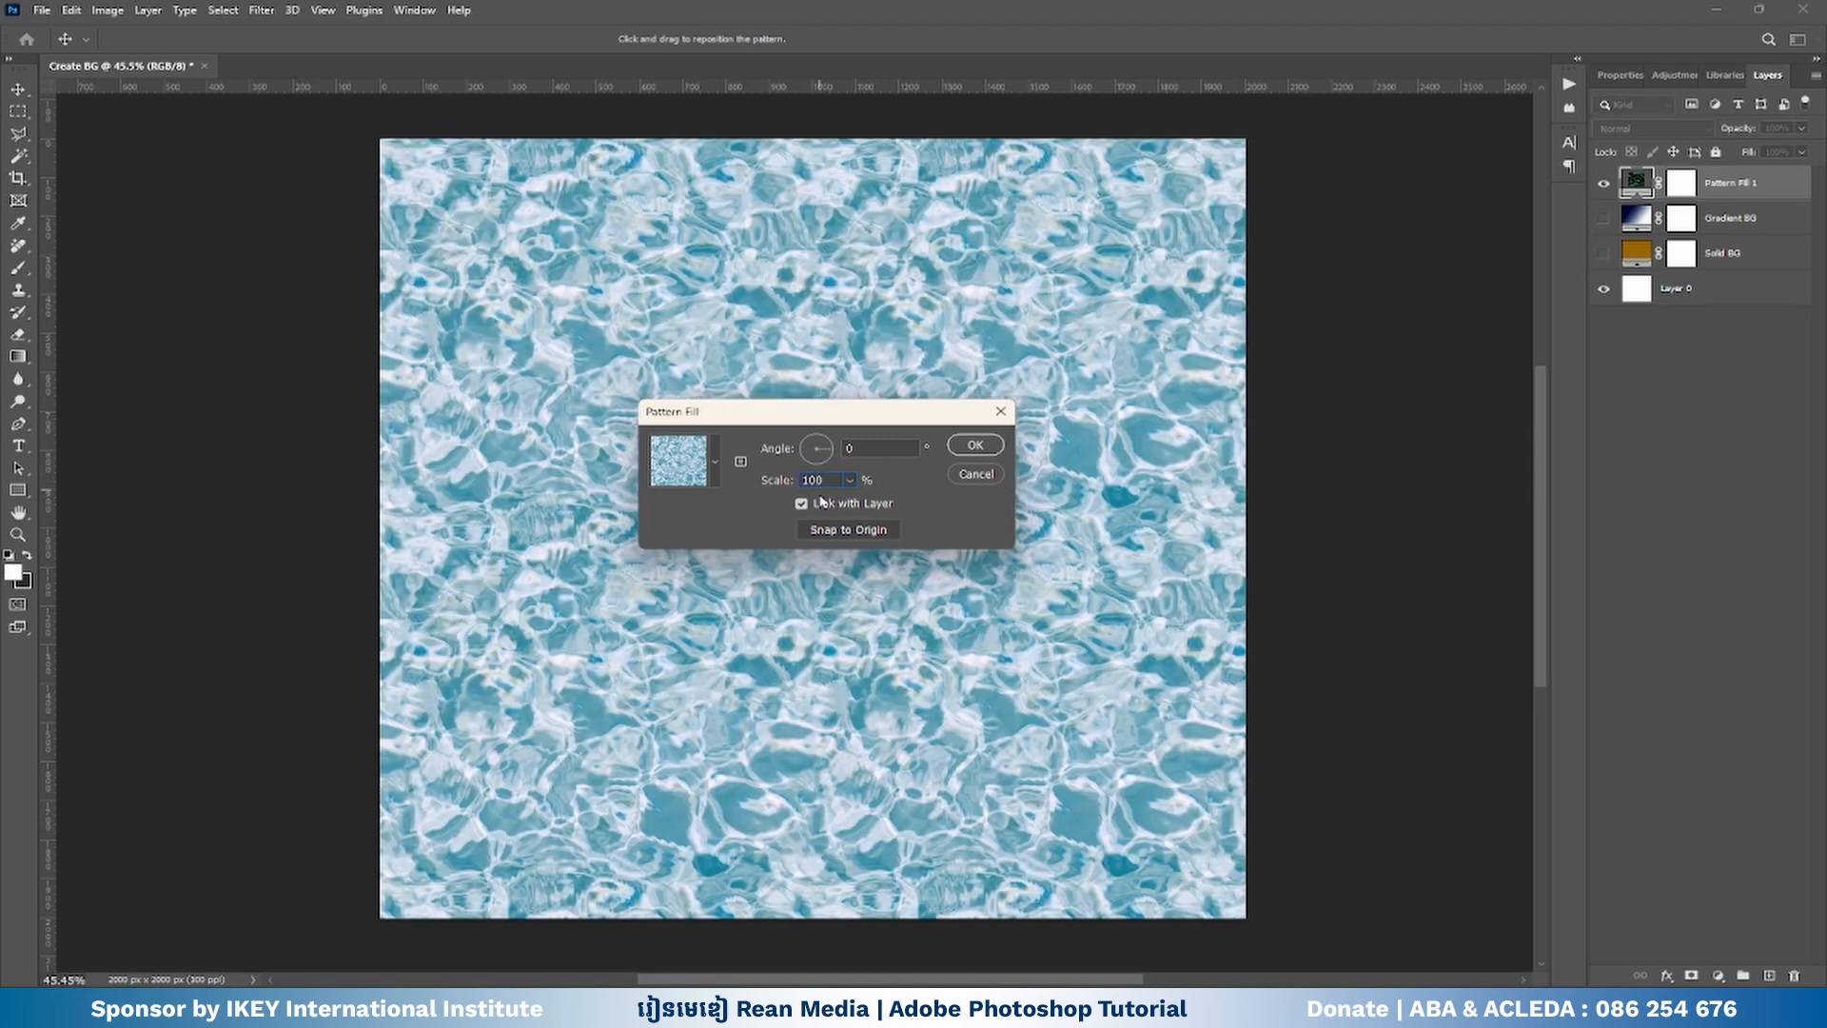
key("BackSpace")
key("BackSpace")
key("BackSpace")
type("50")
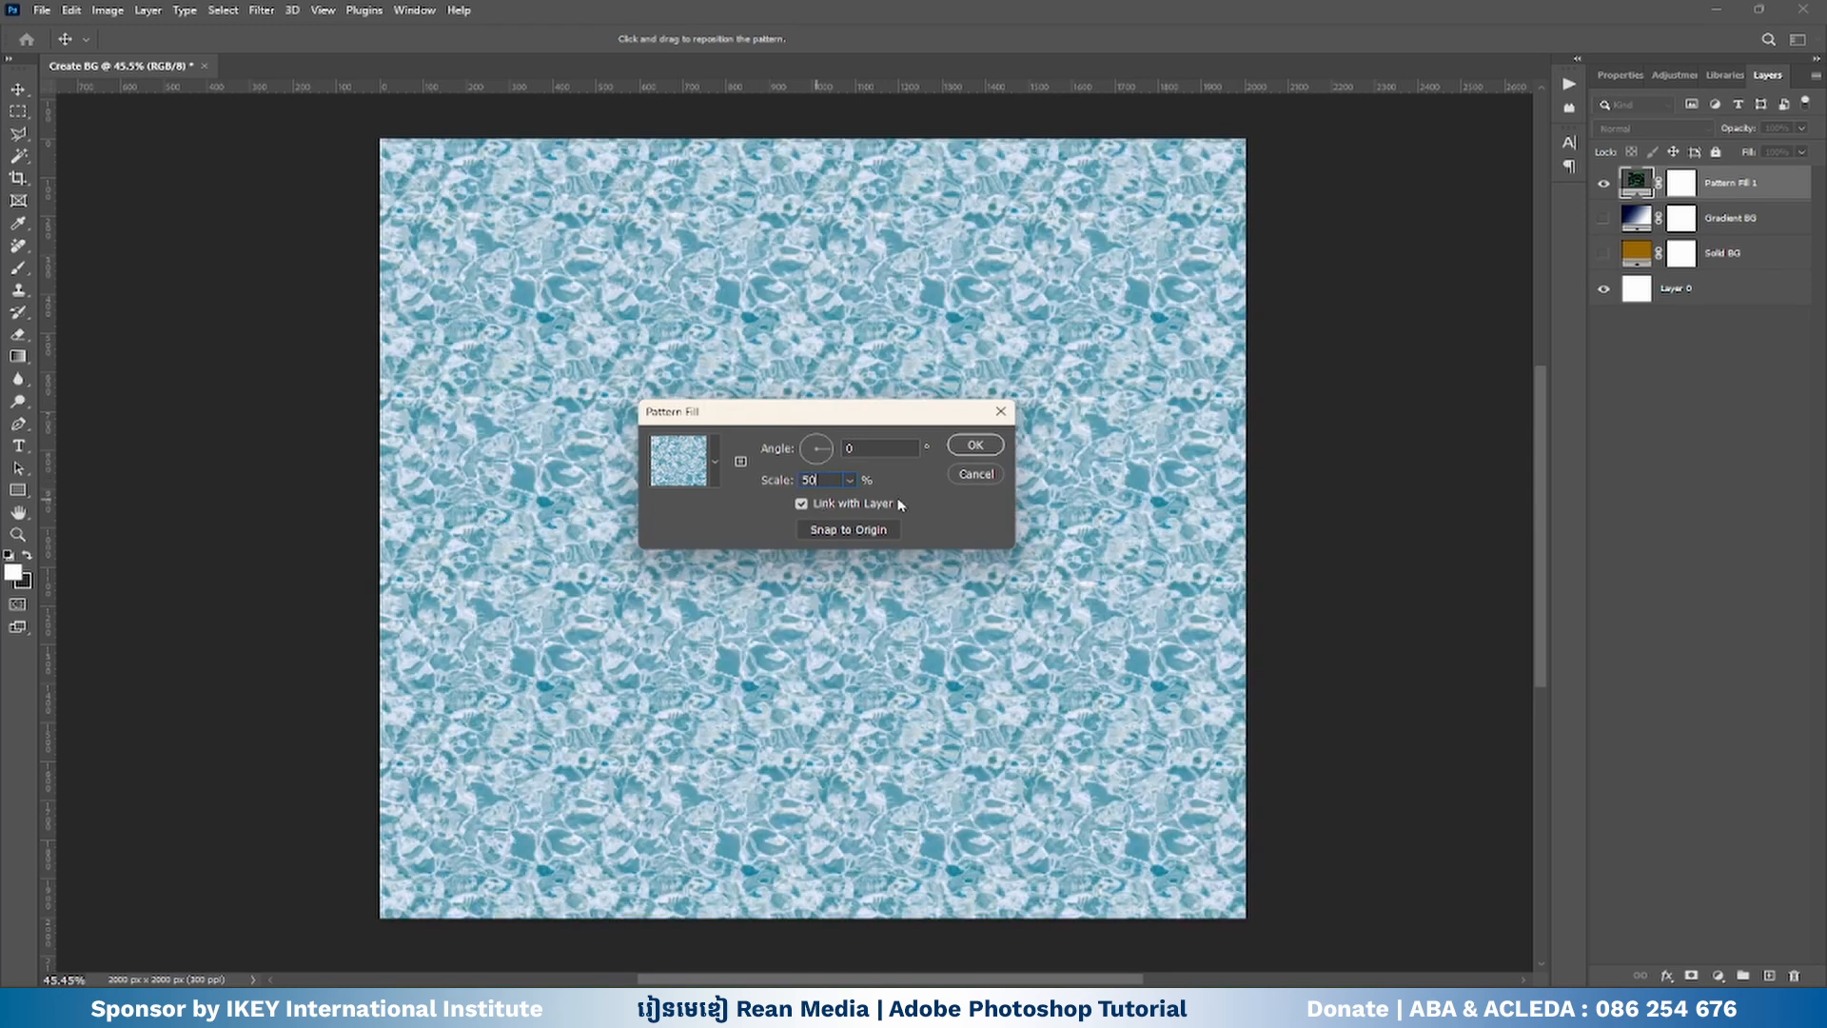
left_click(975, 447)
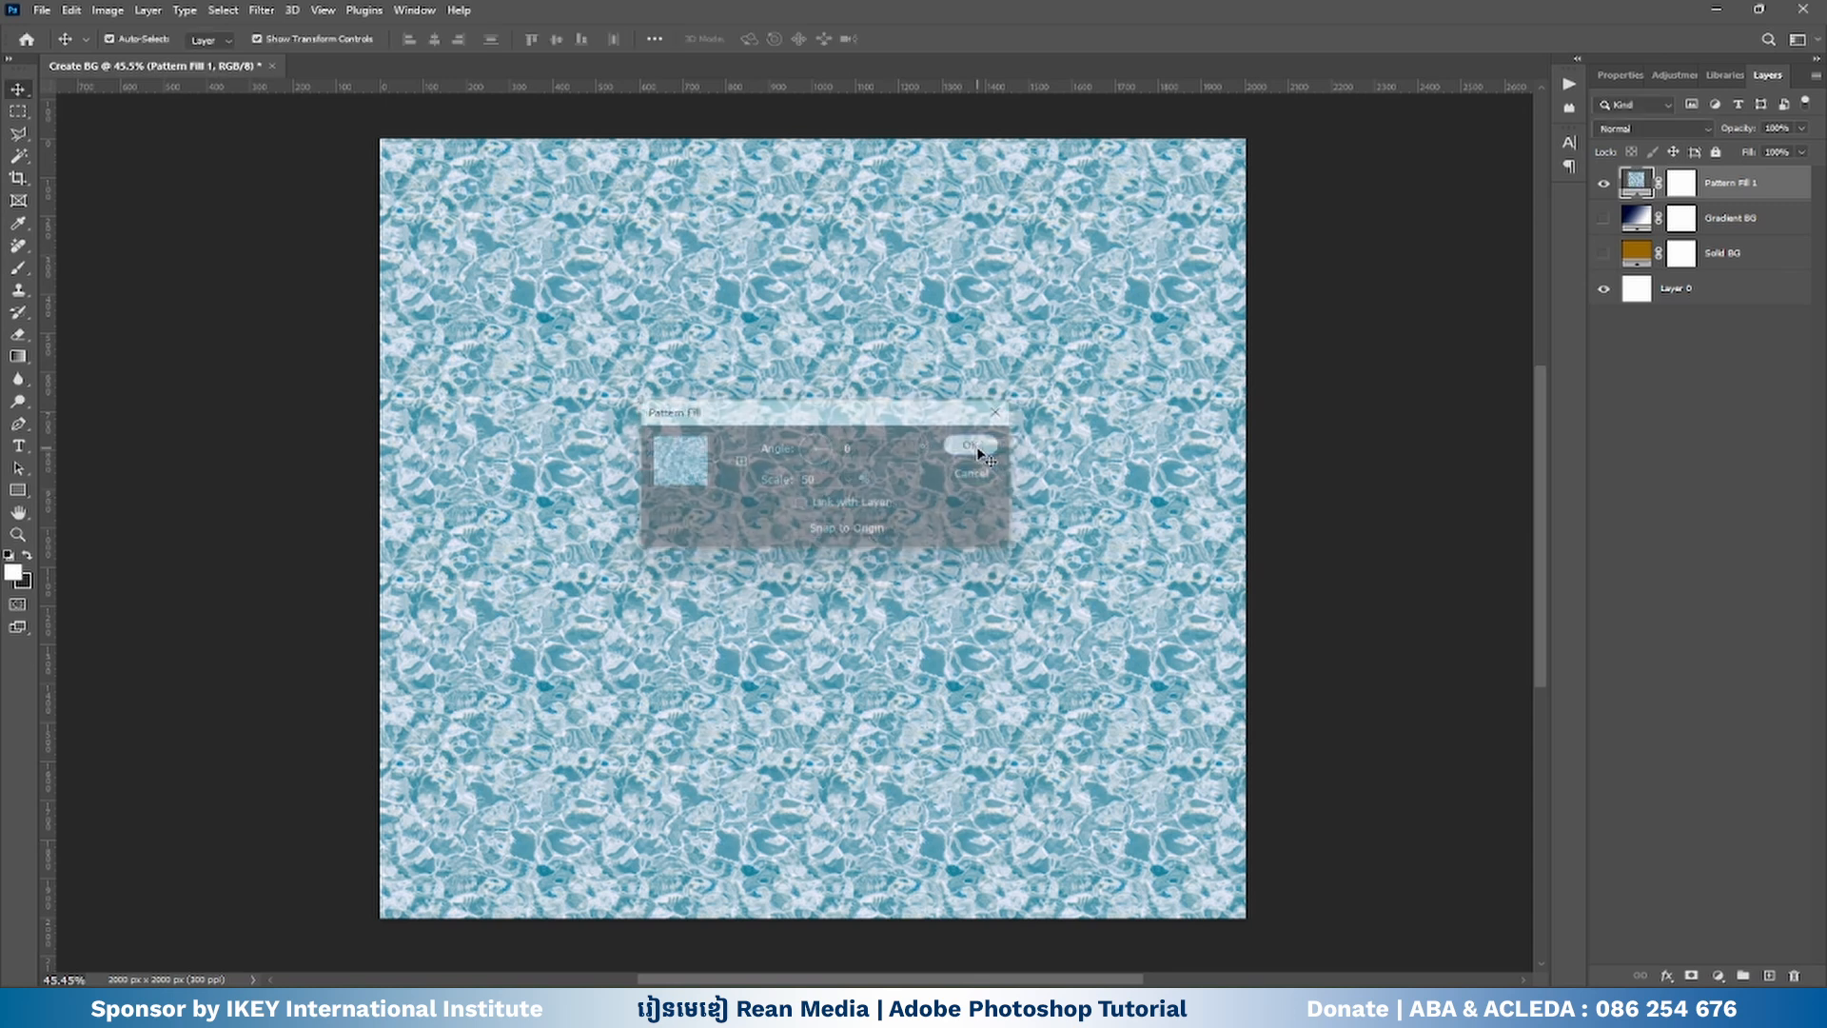
- Reopen the pattern fill settings, try the Trees patterns and choose the second one, the dark green foliage
double_click(1636, 195)
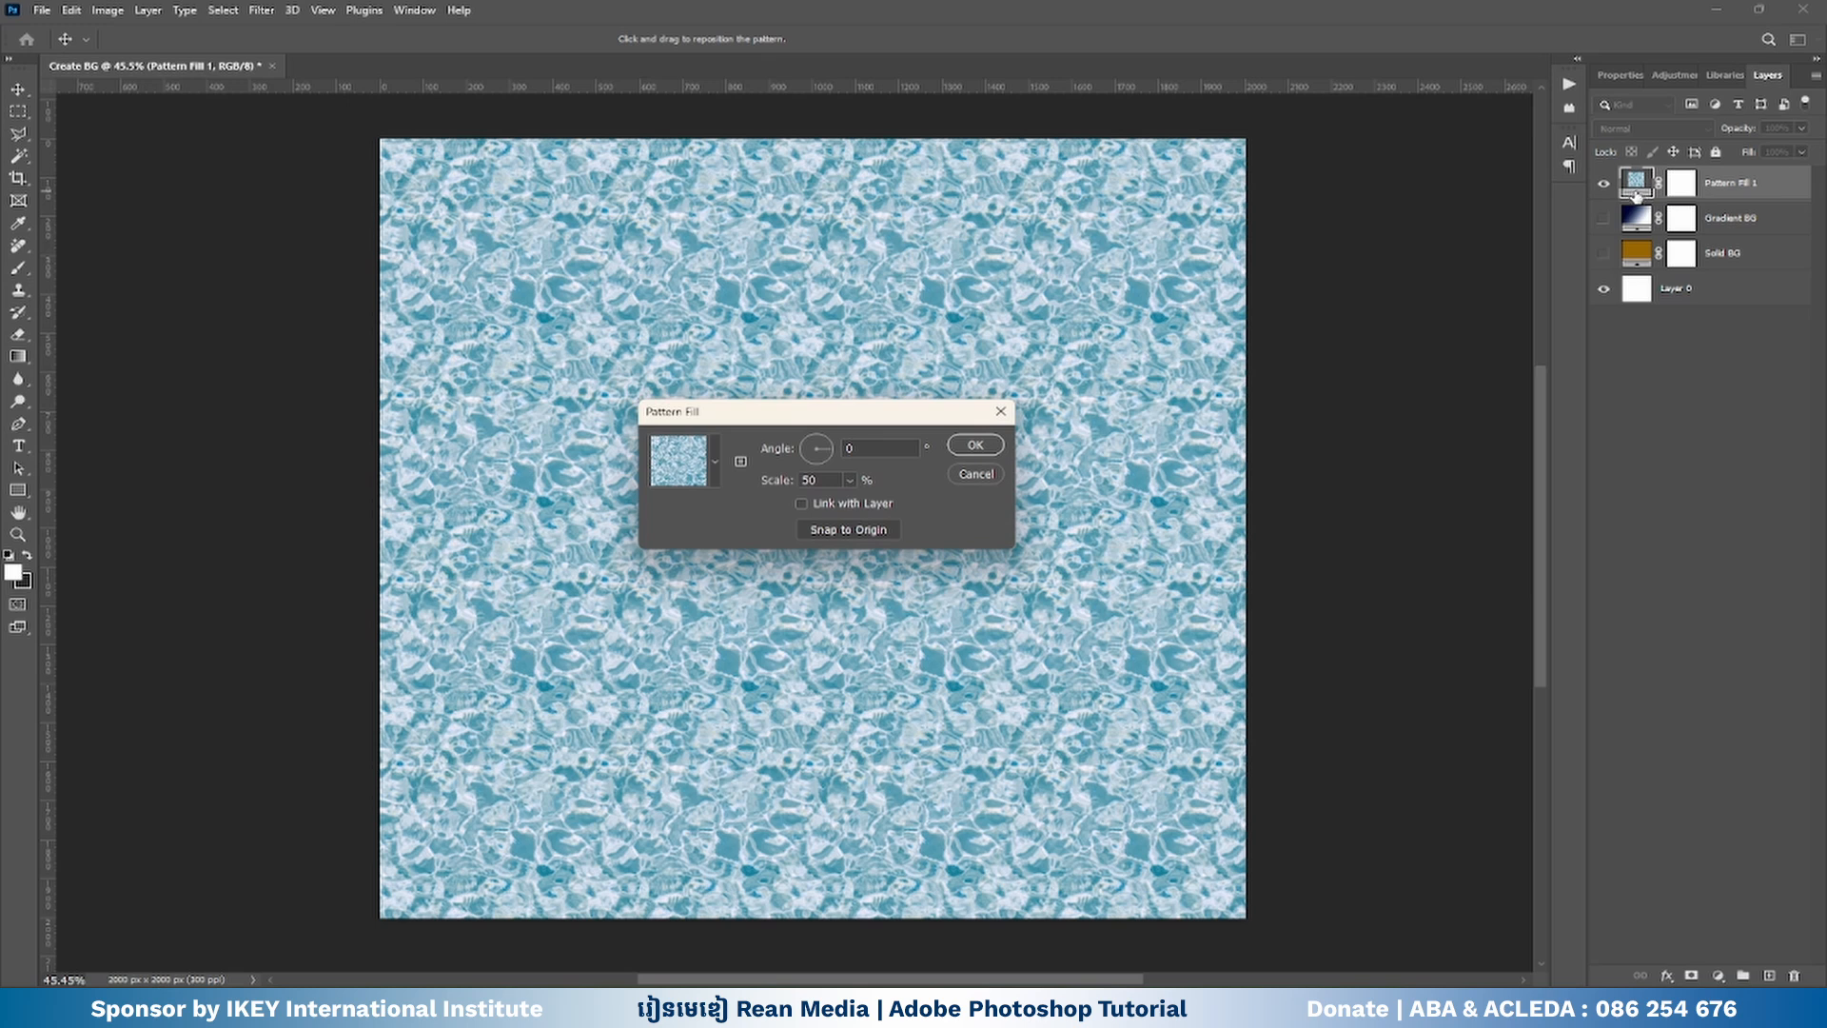
left_click(715, 463)
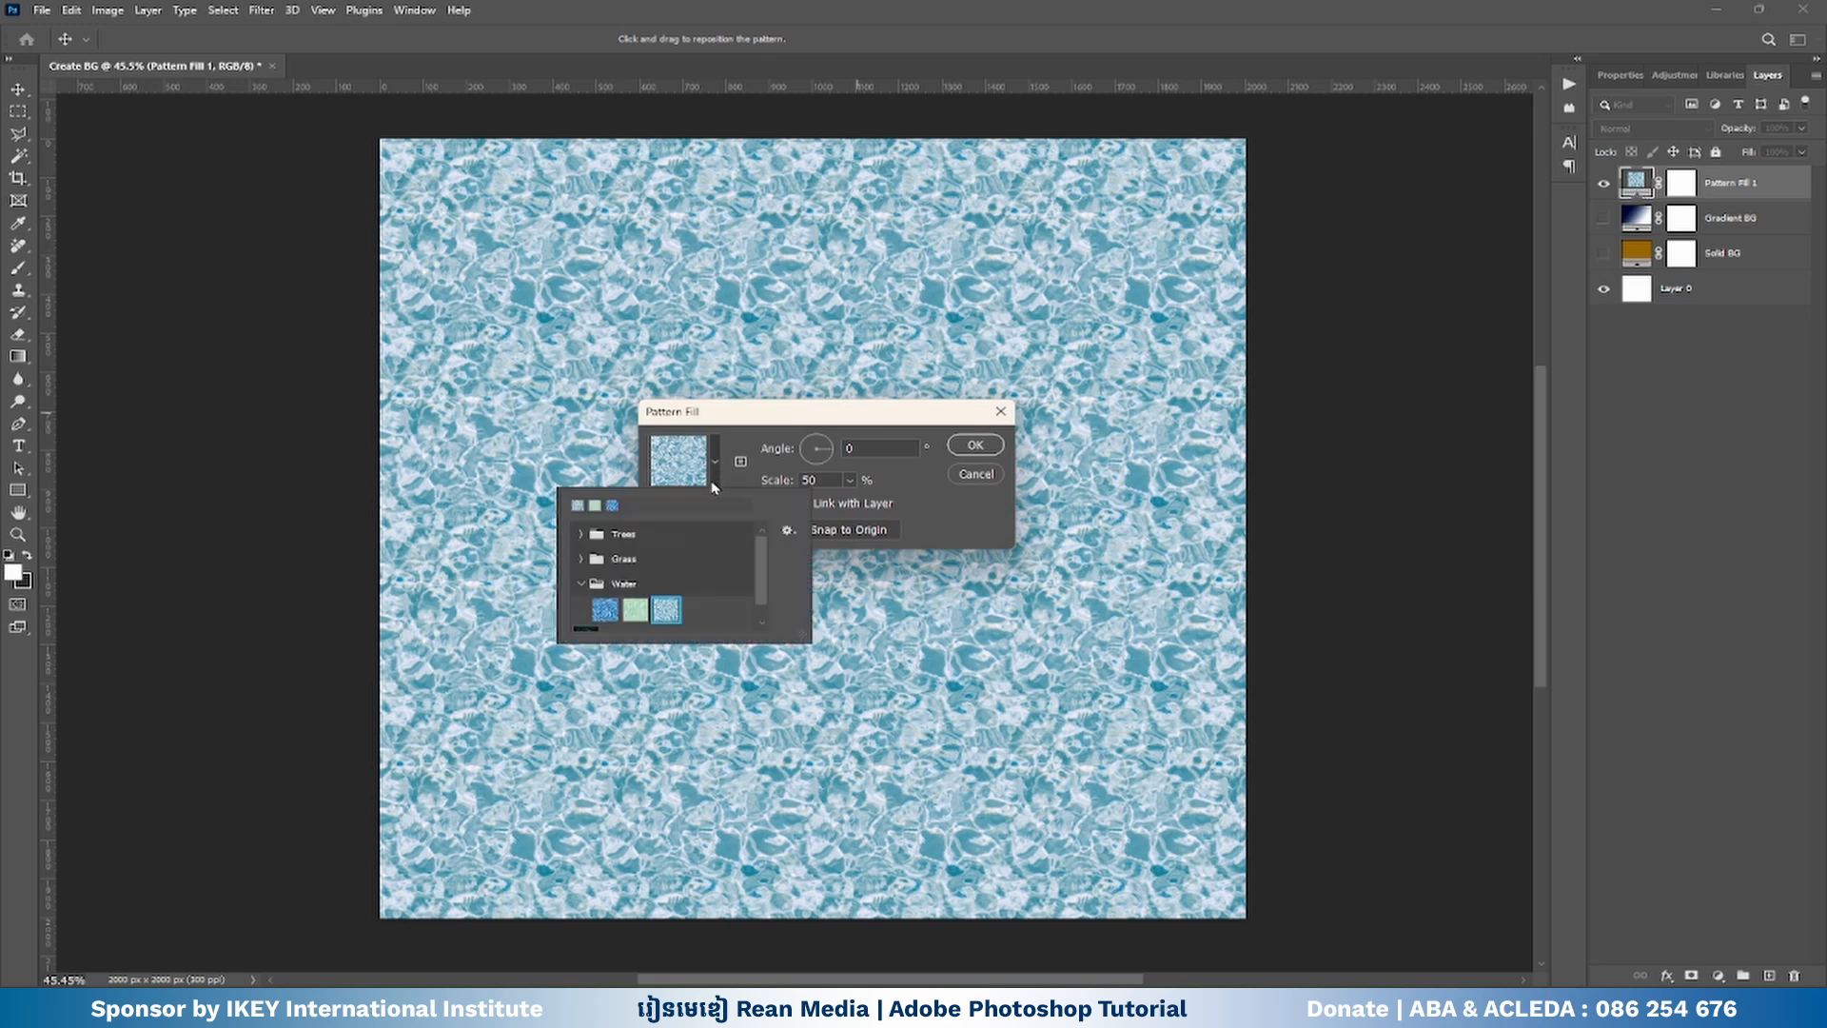
left_click(582, 535)
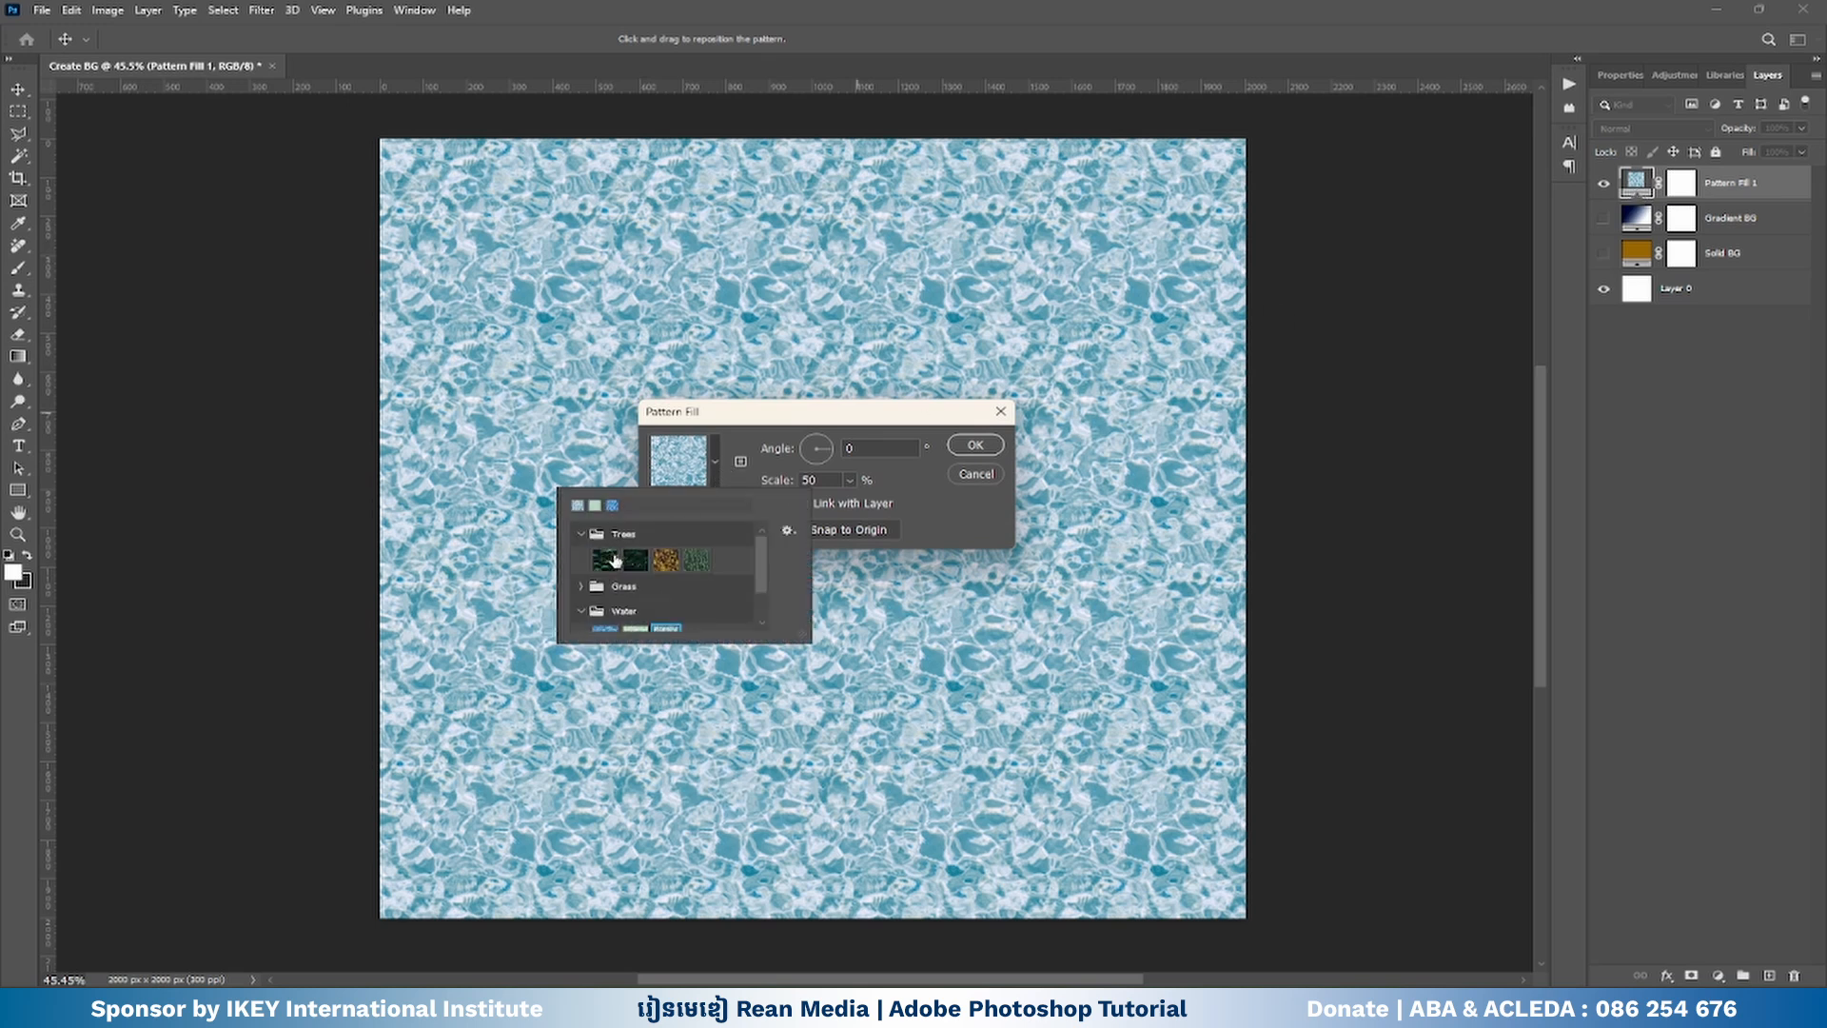
left_click(610, 559)
left_click(635, 560)
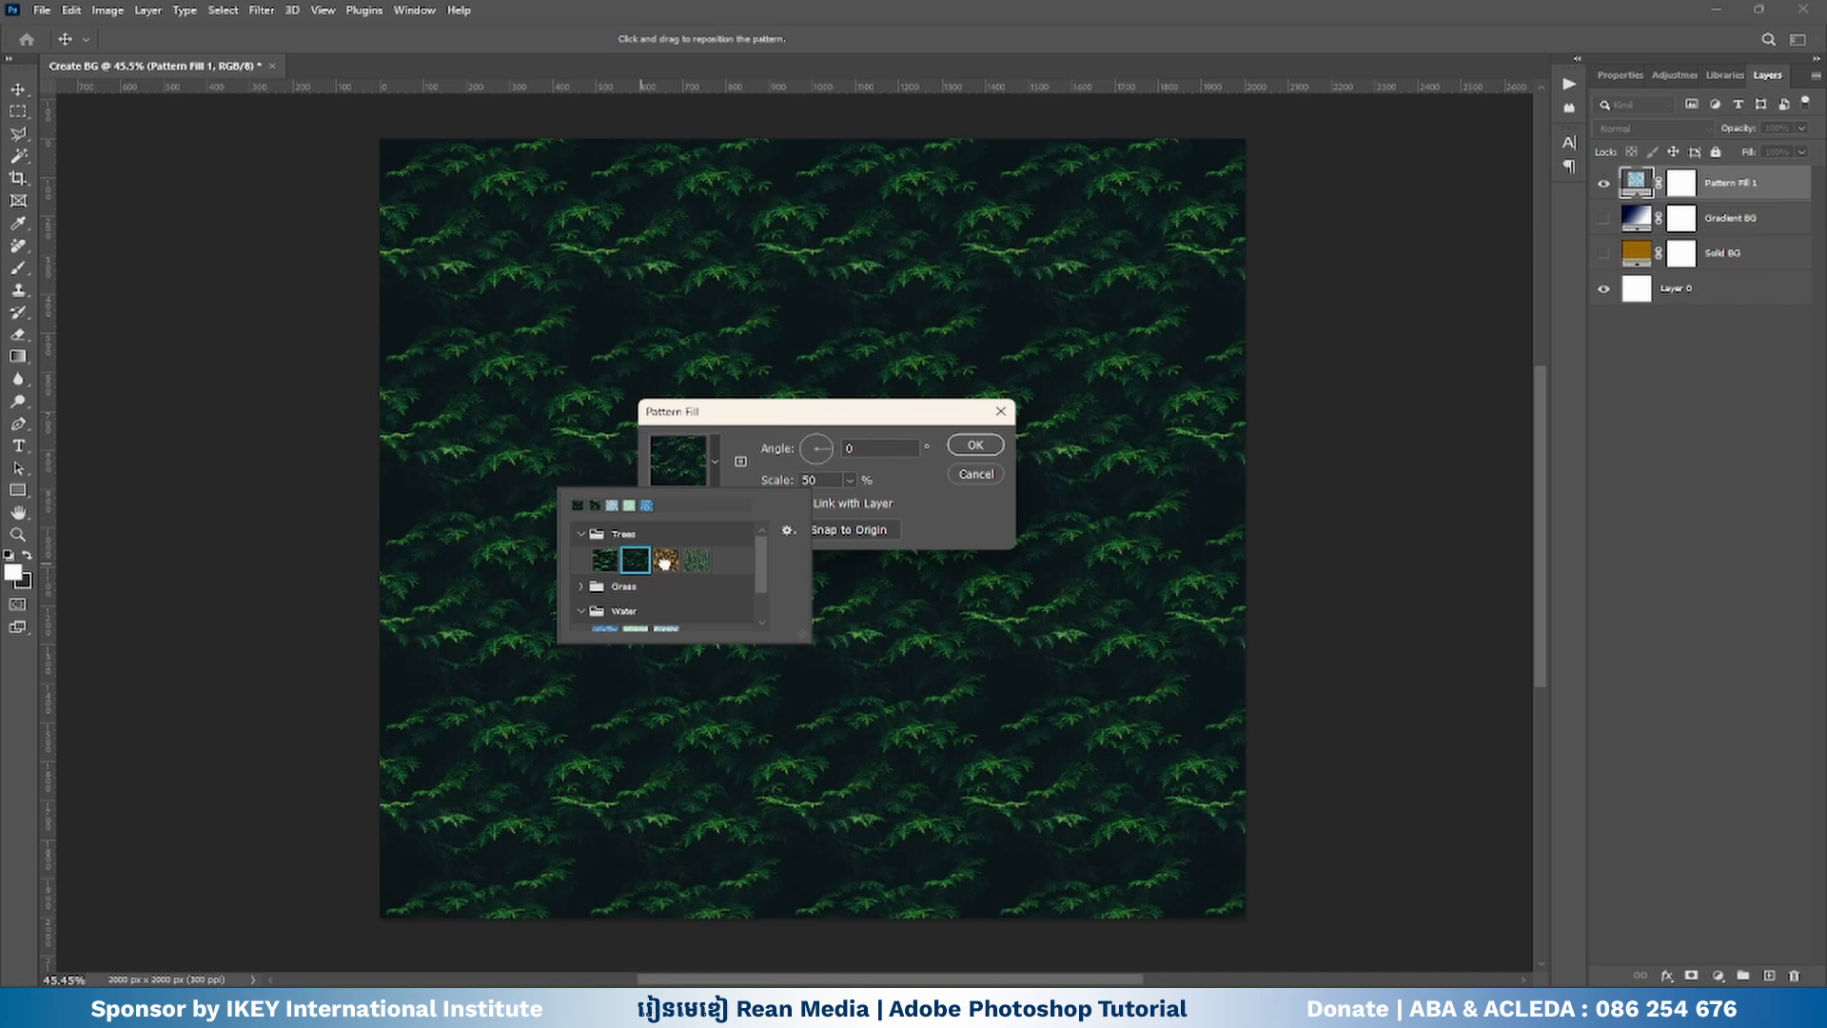
left_click(665, 561)
left_click(636, 560)
left_click(928, 511)
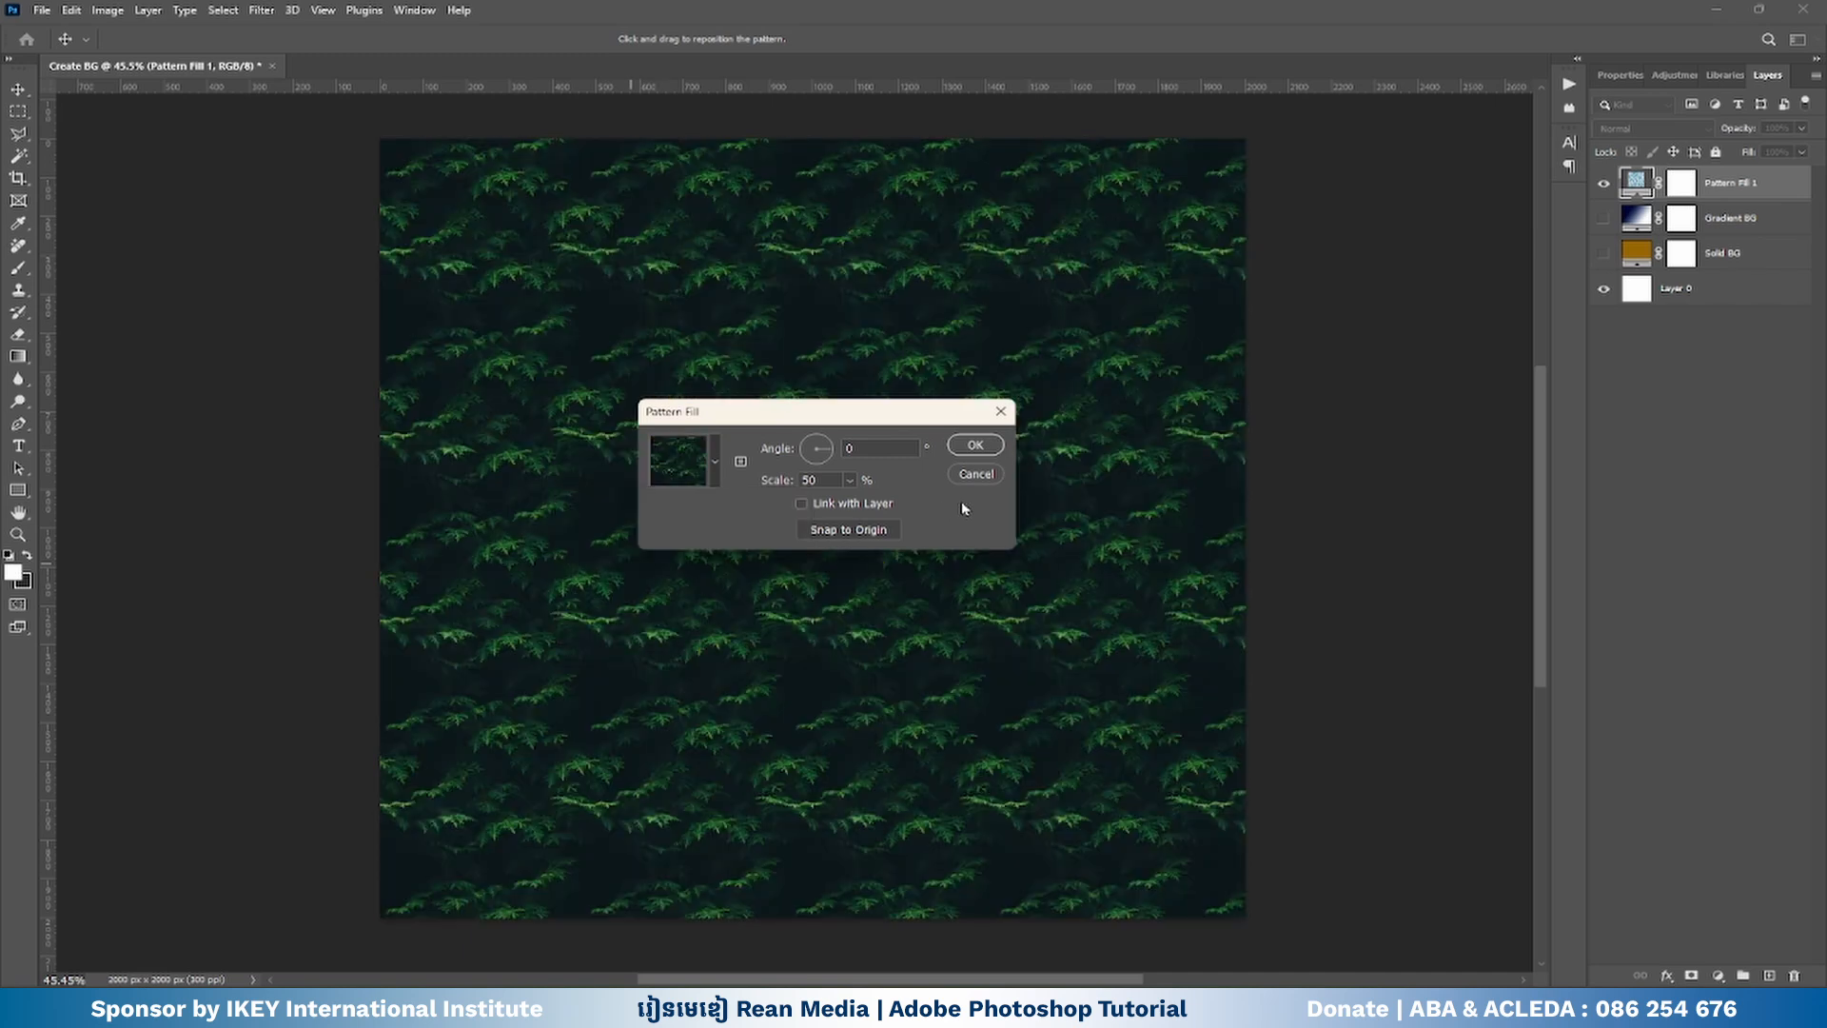
- Try a pattern scale of 100%, then set the scale to 10% and apply the fill settings
double_click(809, 480)
type("100")
double_click(826, 480)
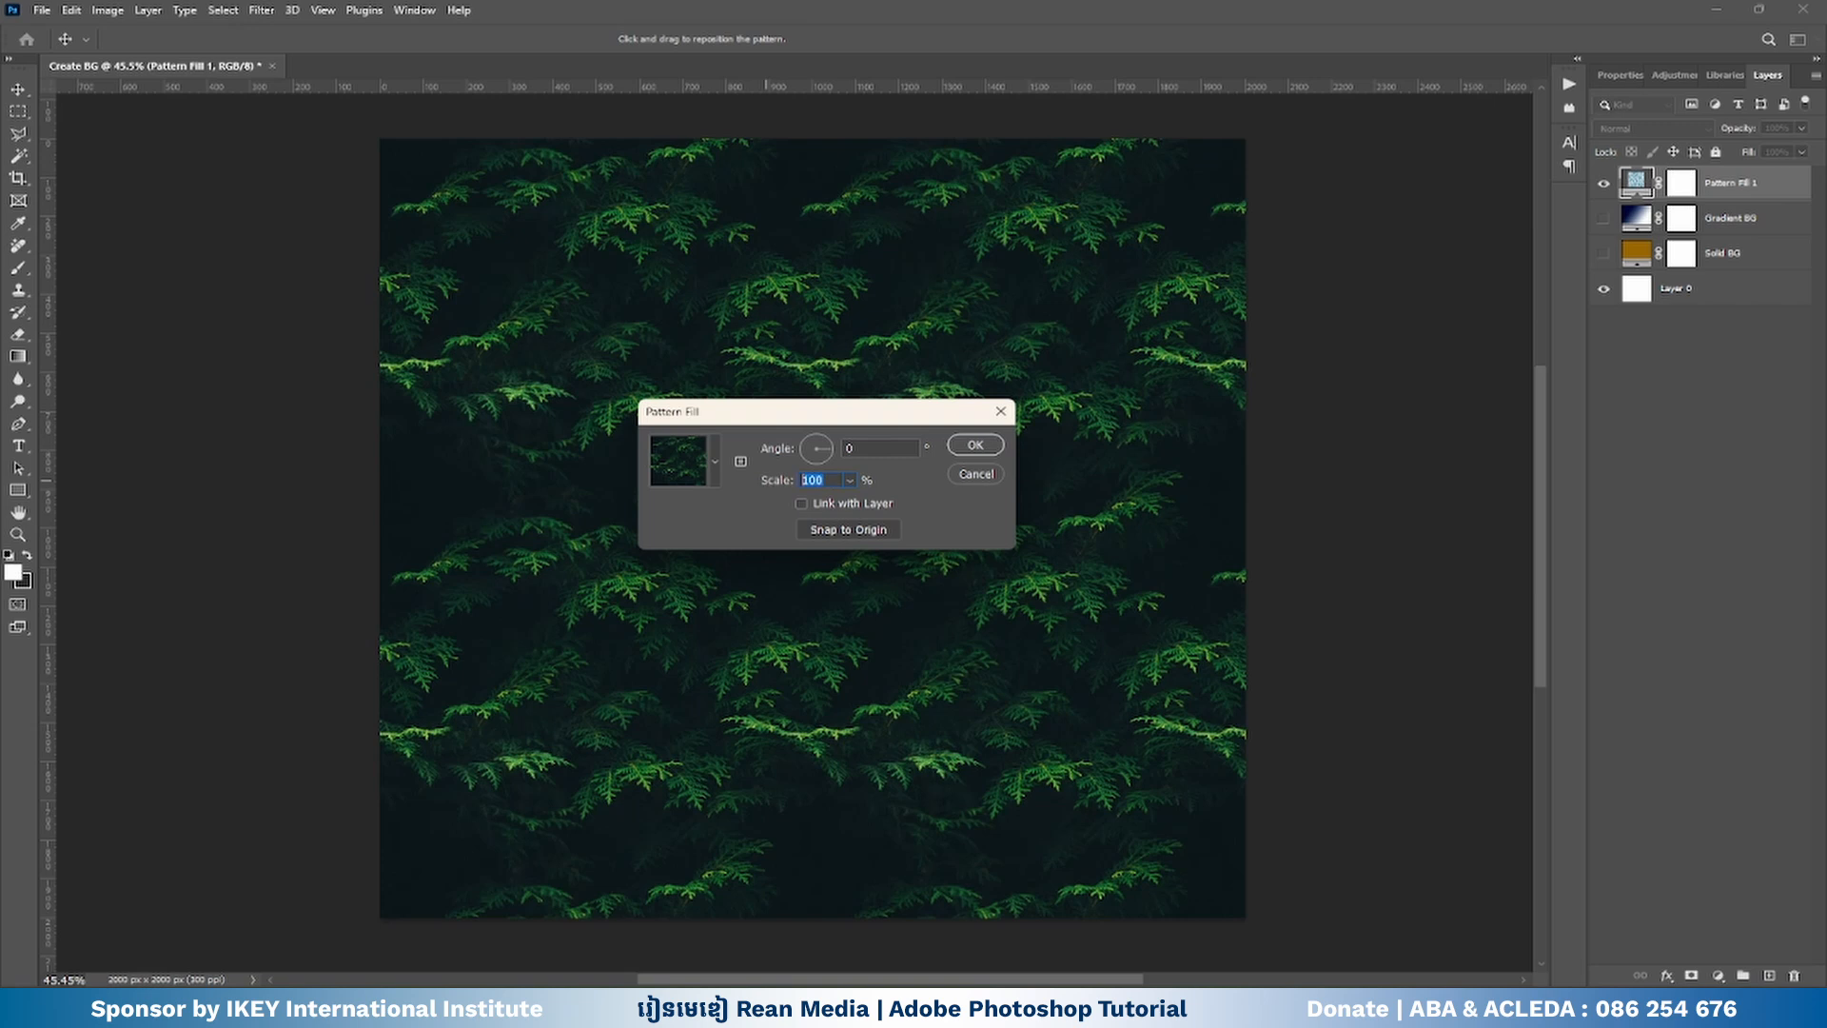
type("10")
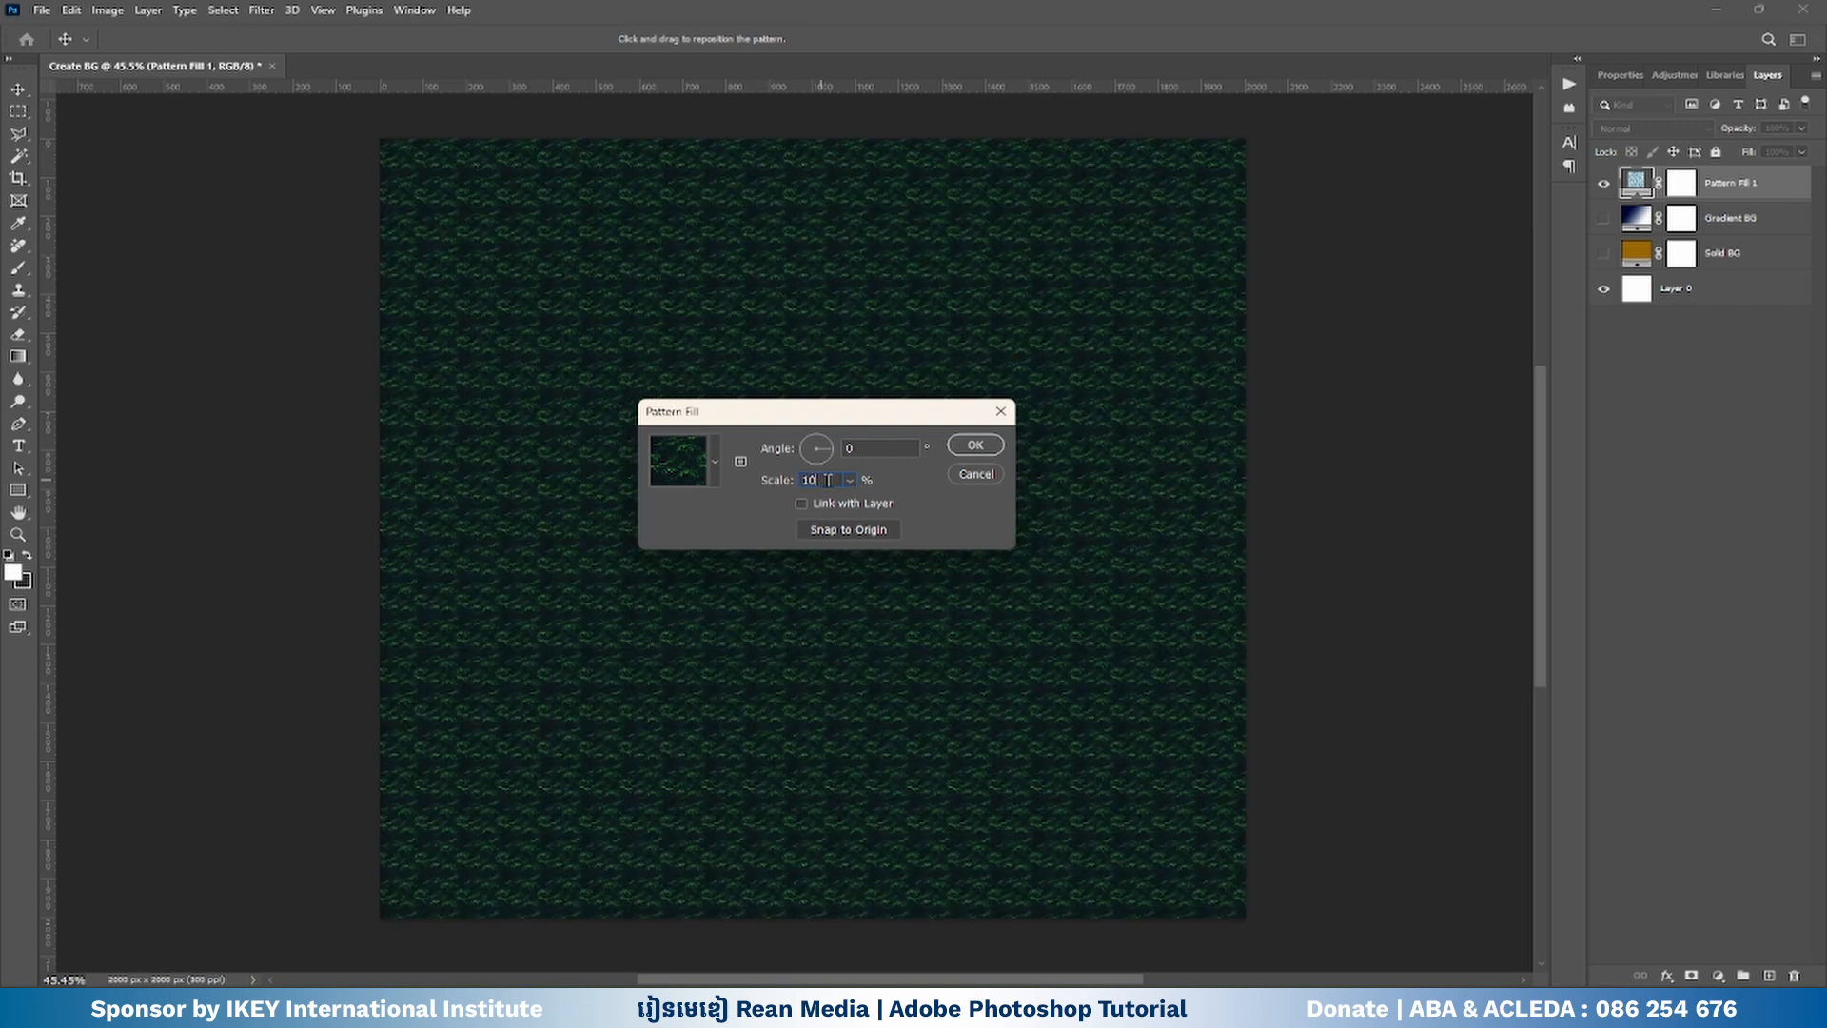
left_click(975, 445)
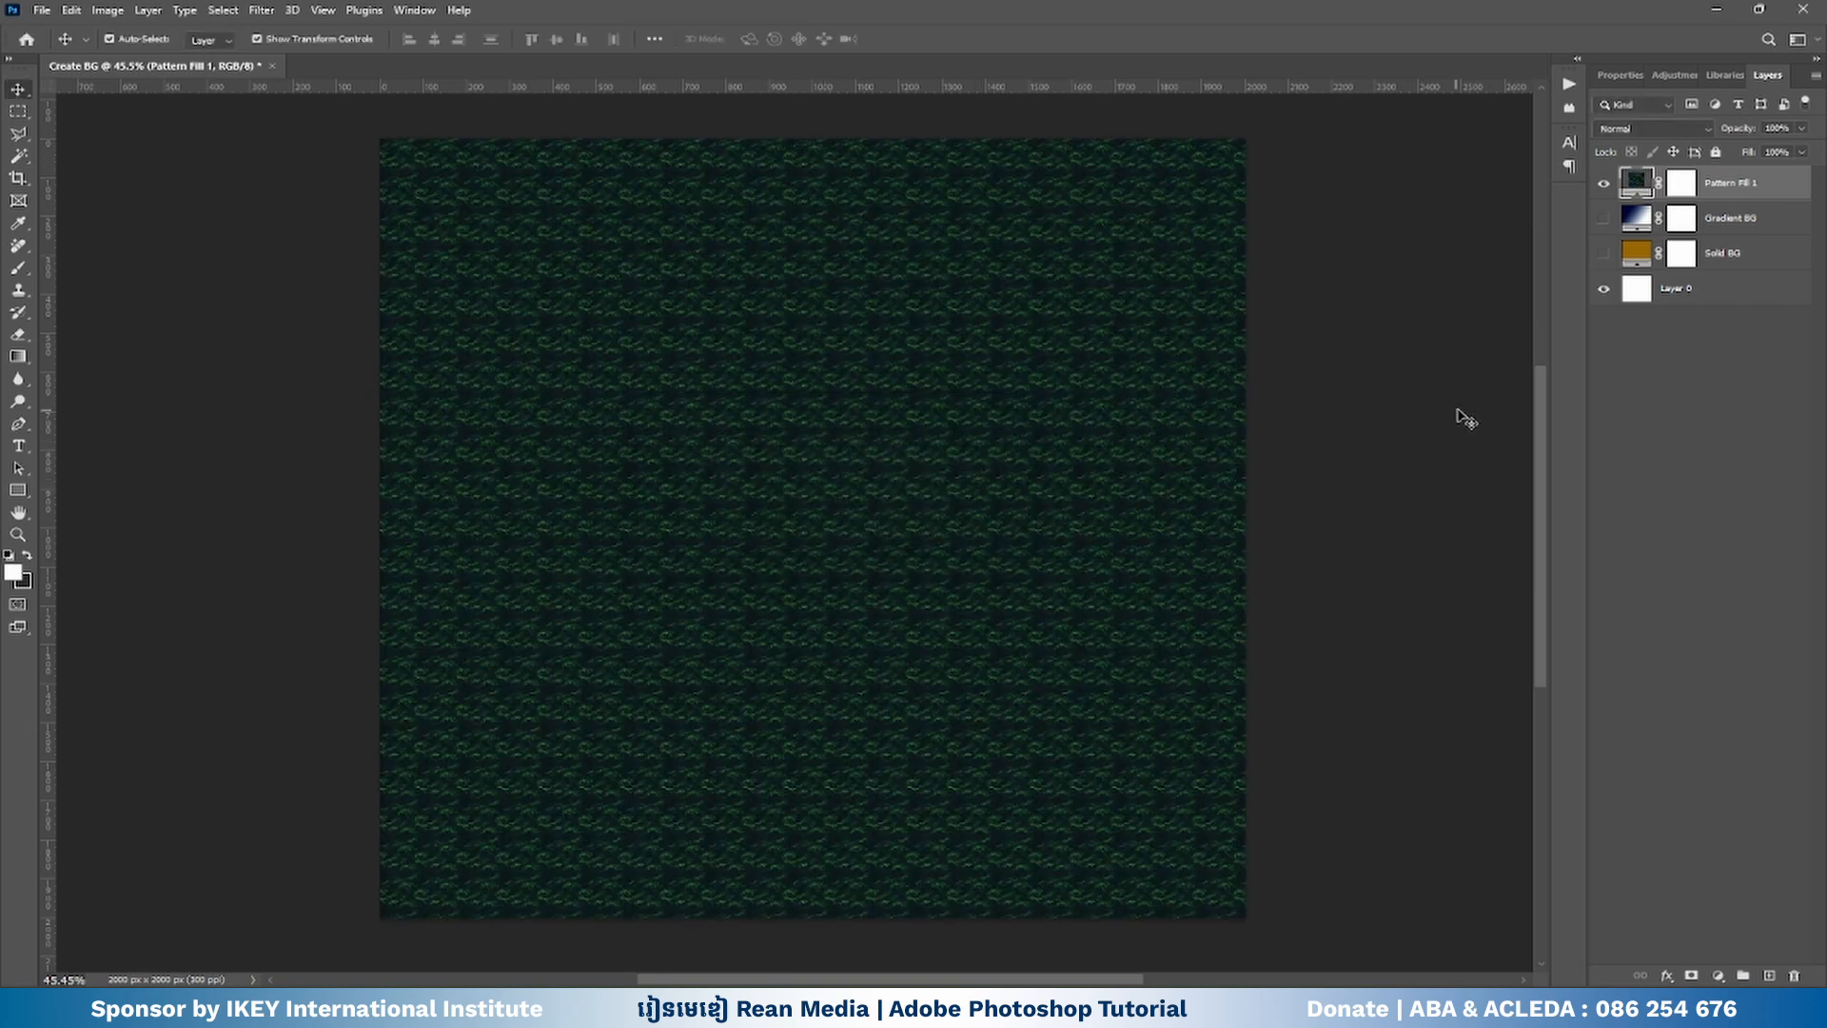
- Make the pattern, gradient and solid fill layers all visible and delete Layer 0
left_click(1604, 183)
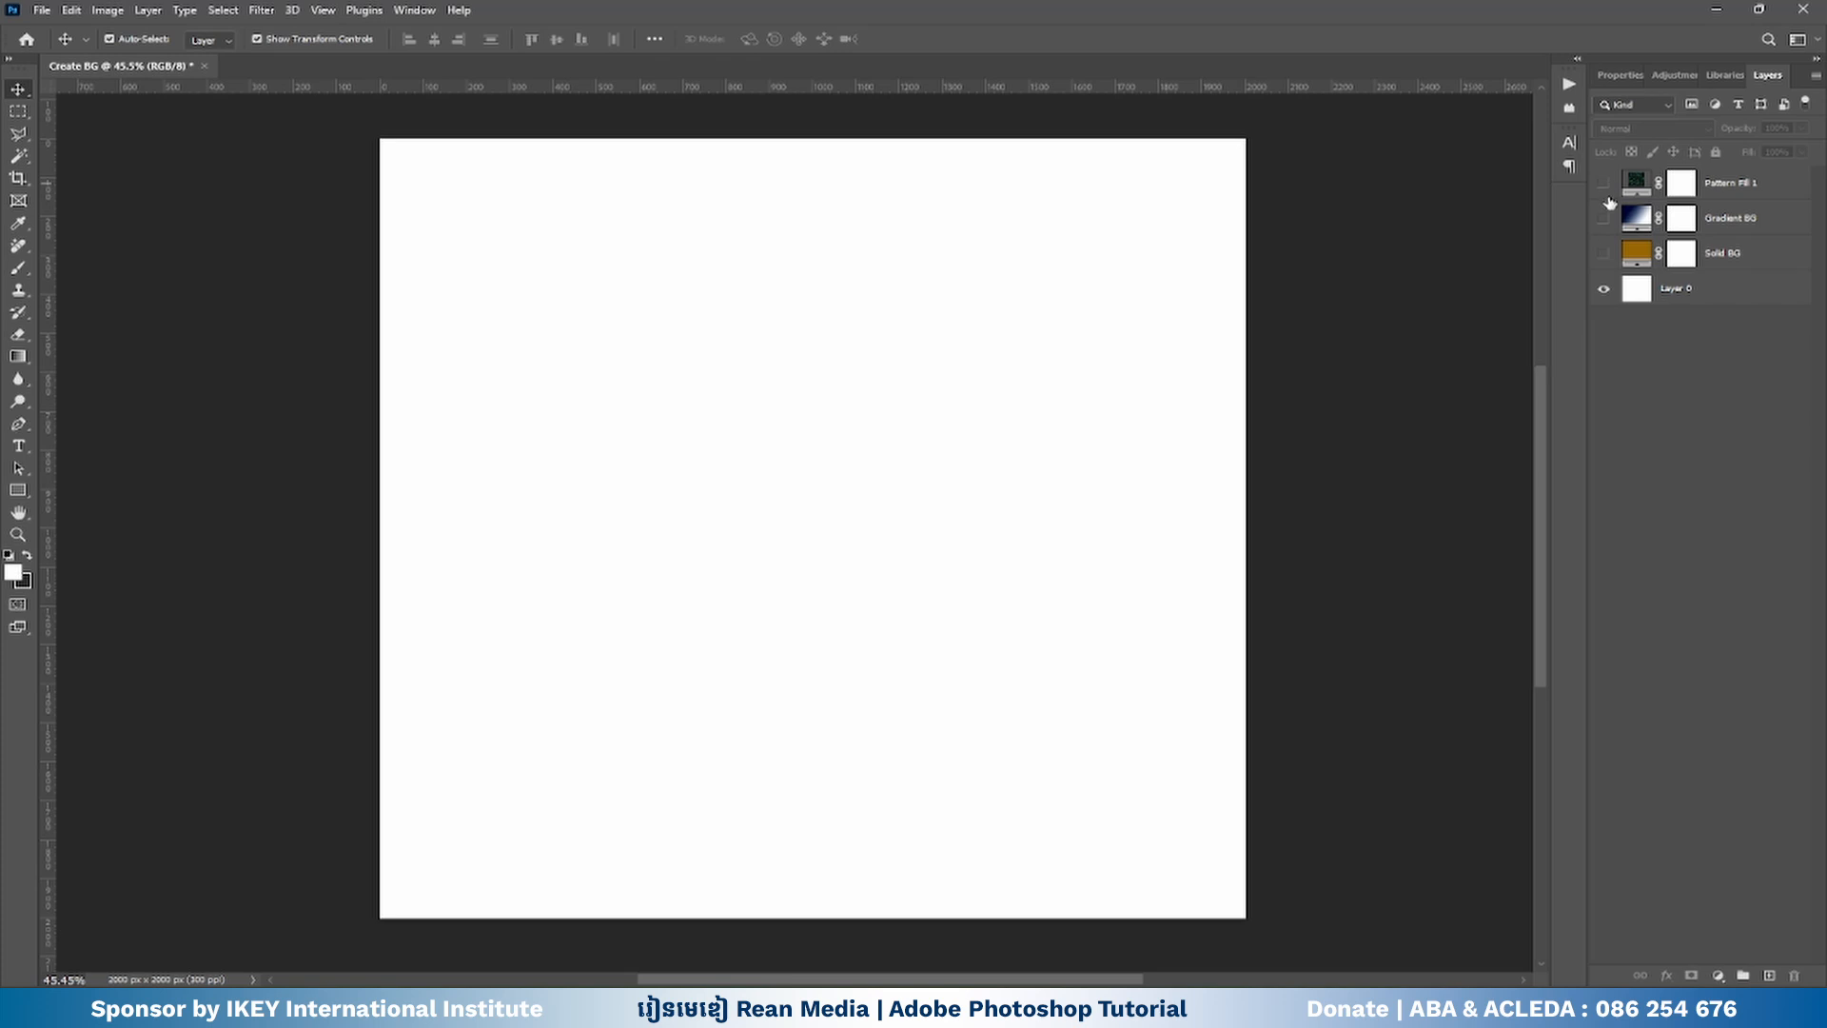
left_click(1603, 218)
left_click(1603, 253)
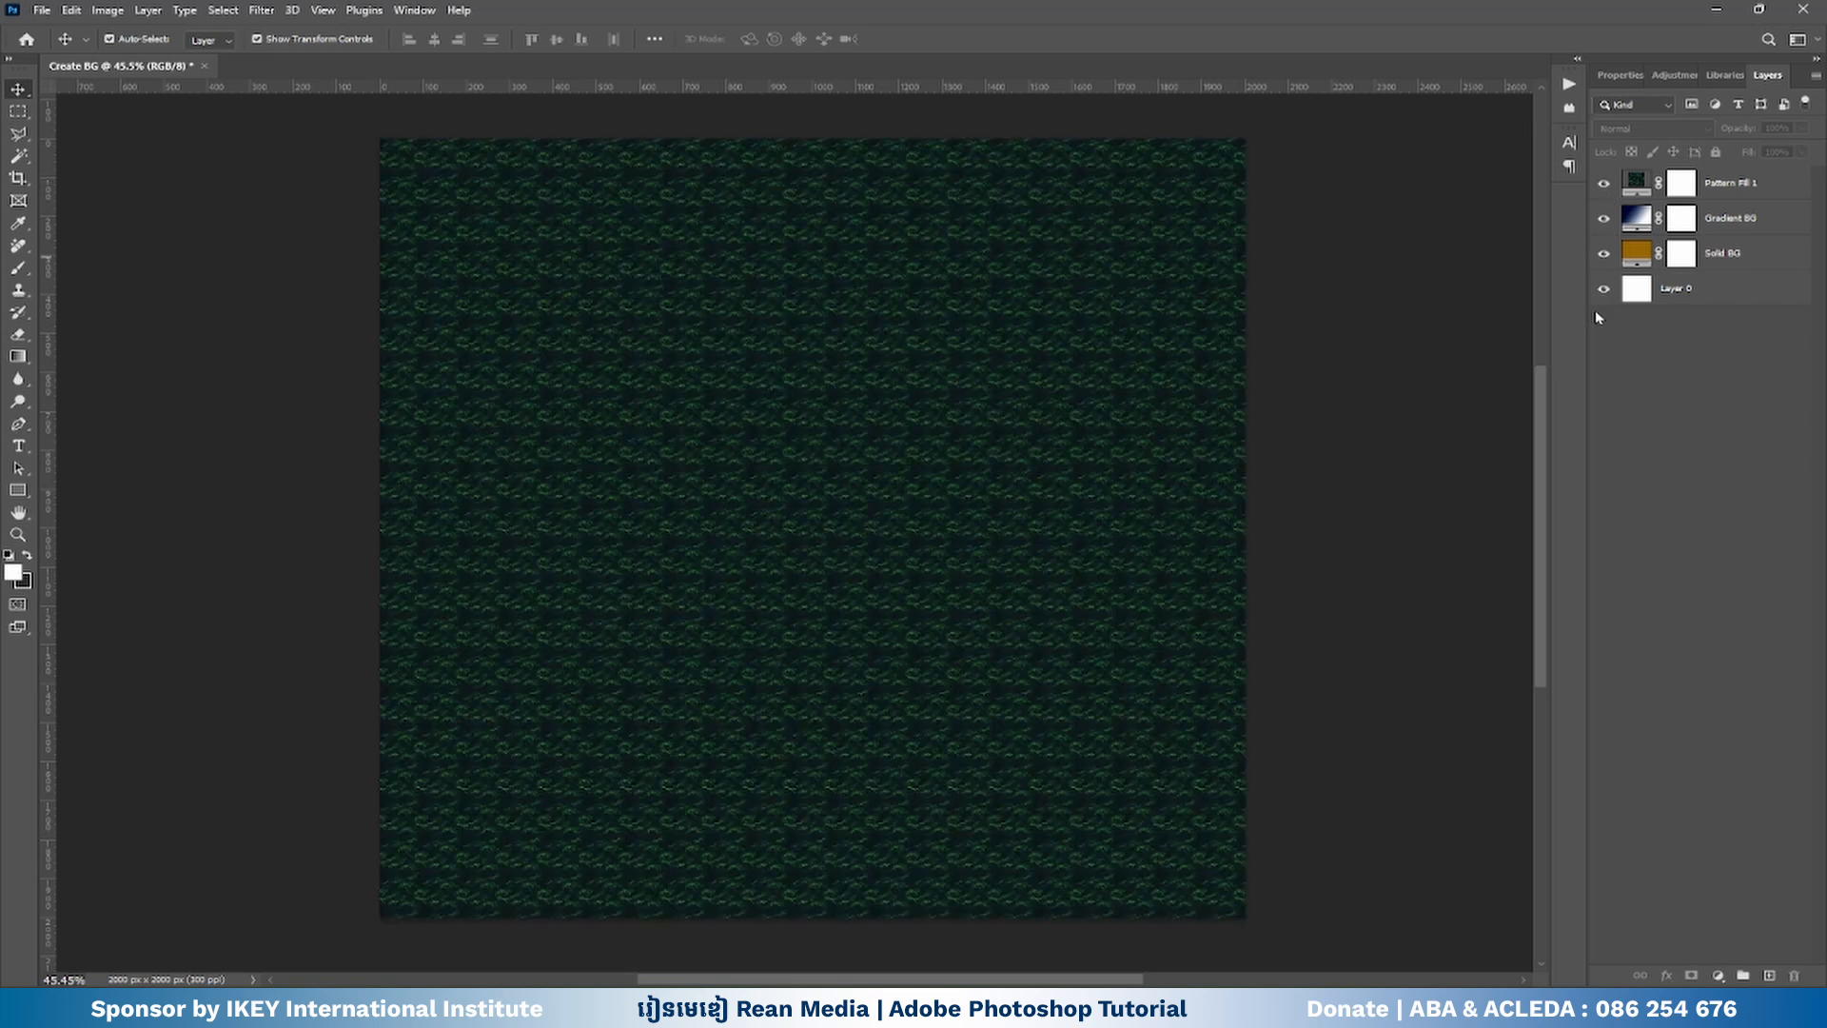
left_click(1701, 300)
key("Delete")
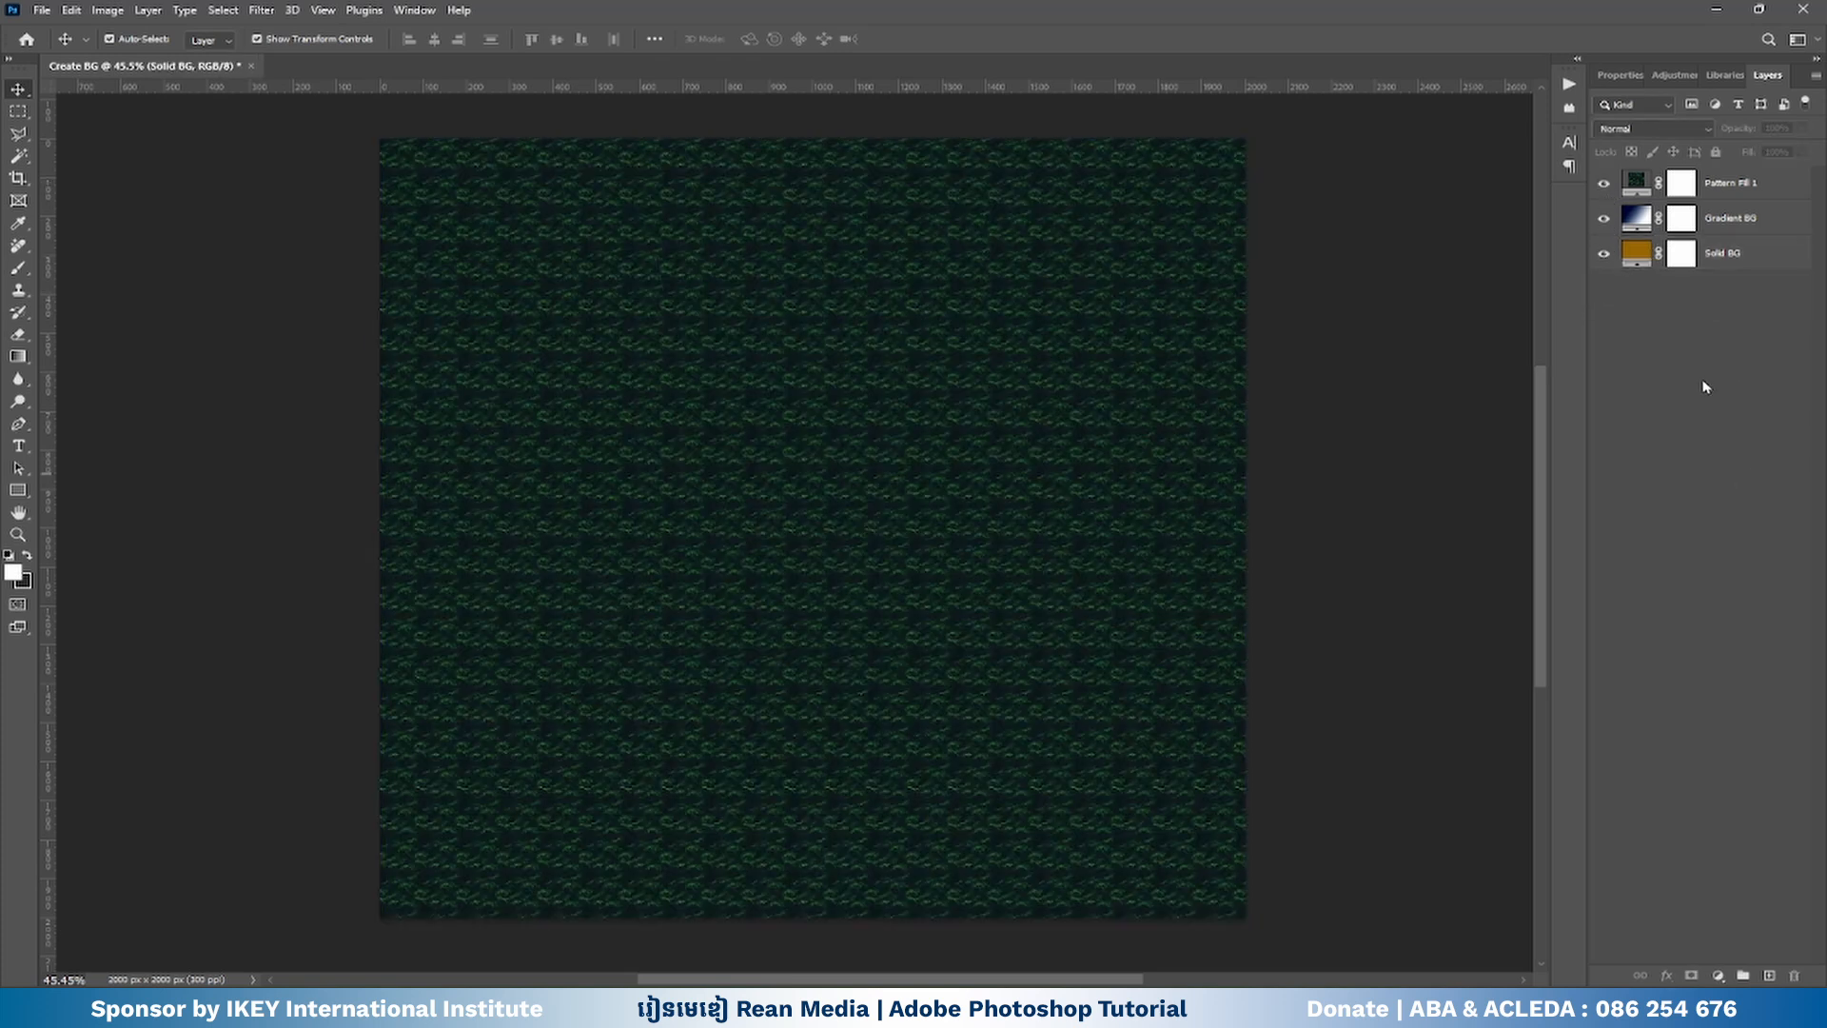
- Compare the solid, gradient and pattern backgrounds by toggling their visibility, leaving all three layers shown
left_click(1604, 184)
left_click(1603, 219)
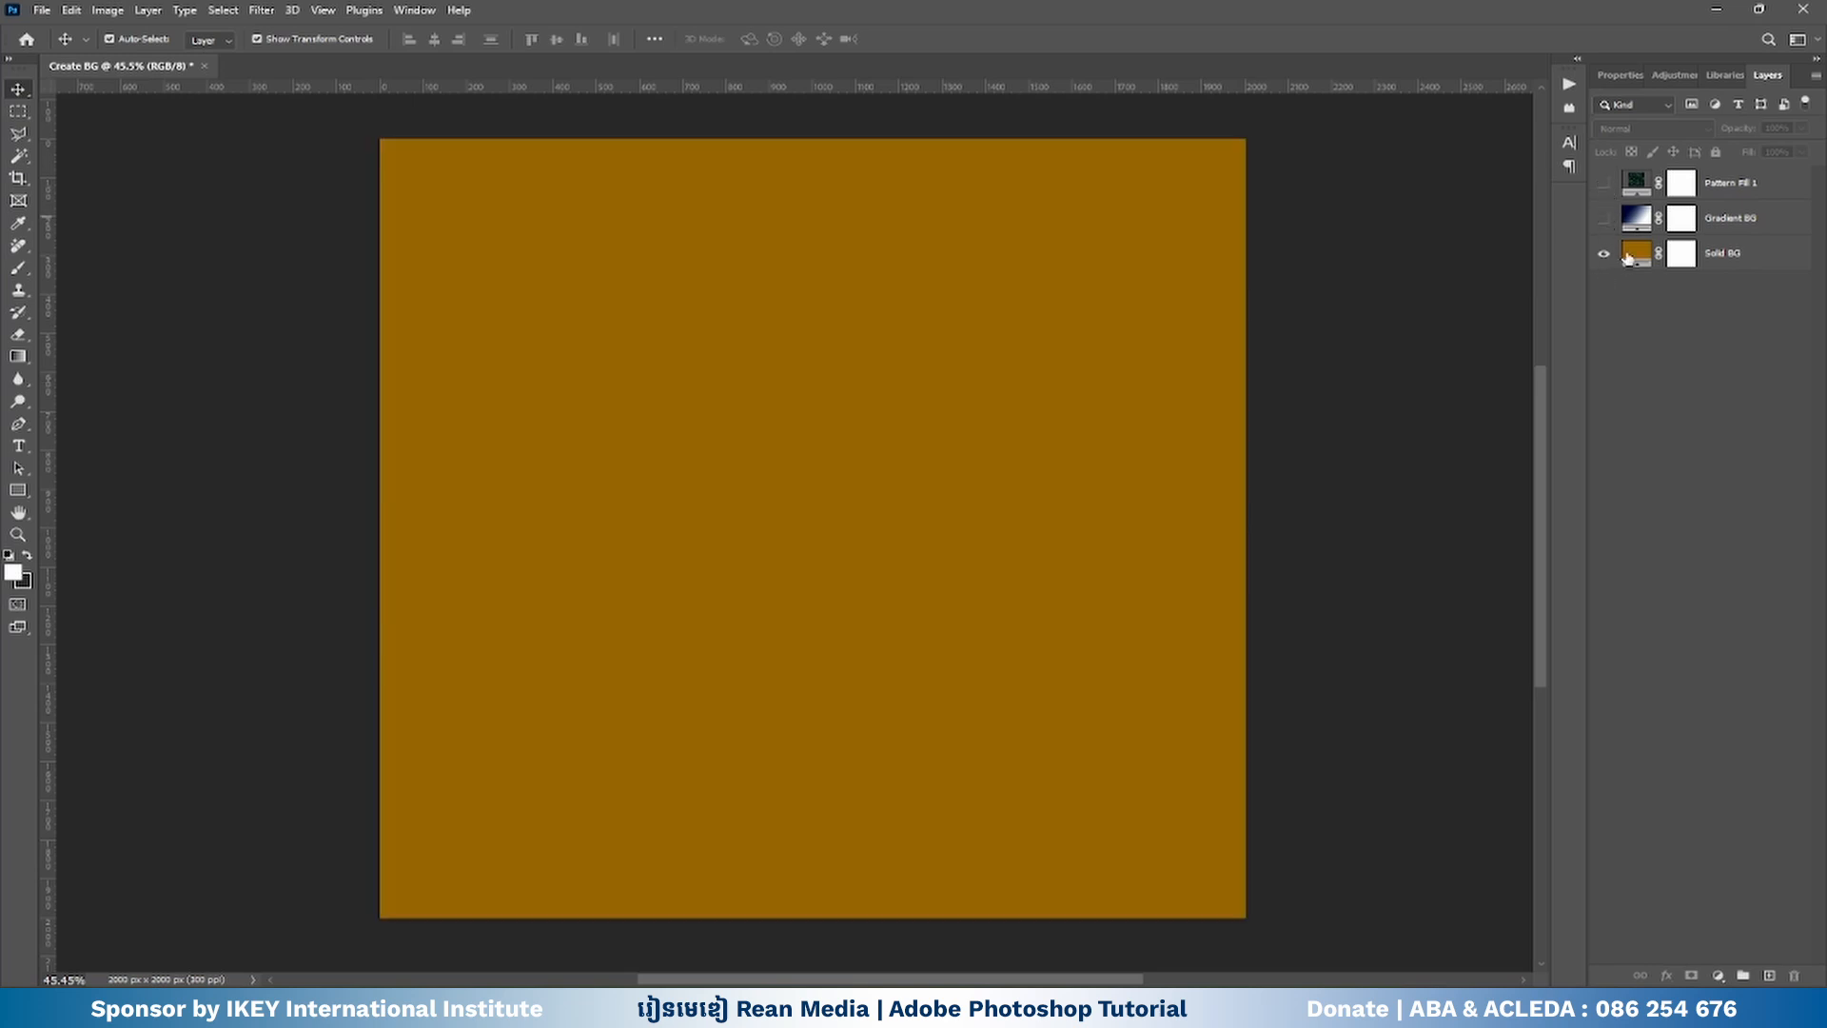
left_click(1605, 255)
left_click(1605, 255)
left_click(1604, 219)
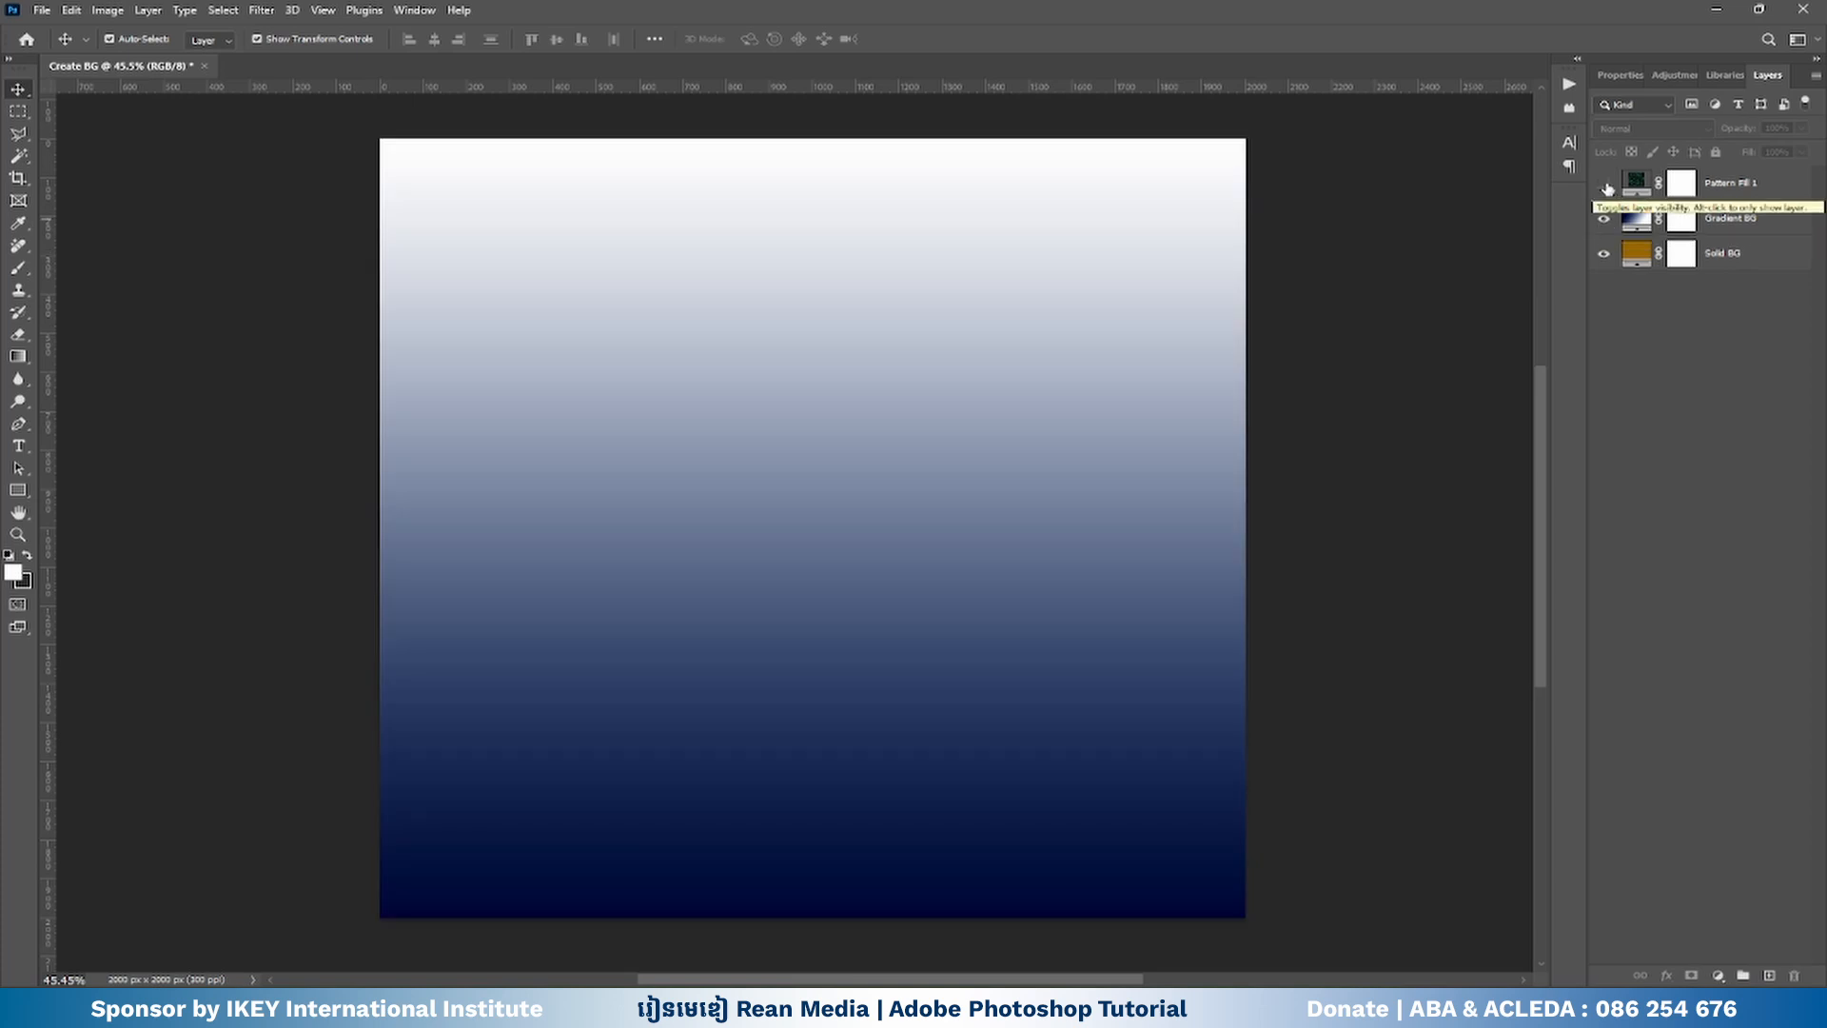
left_click(1604, 184)
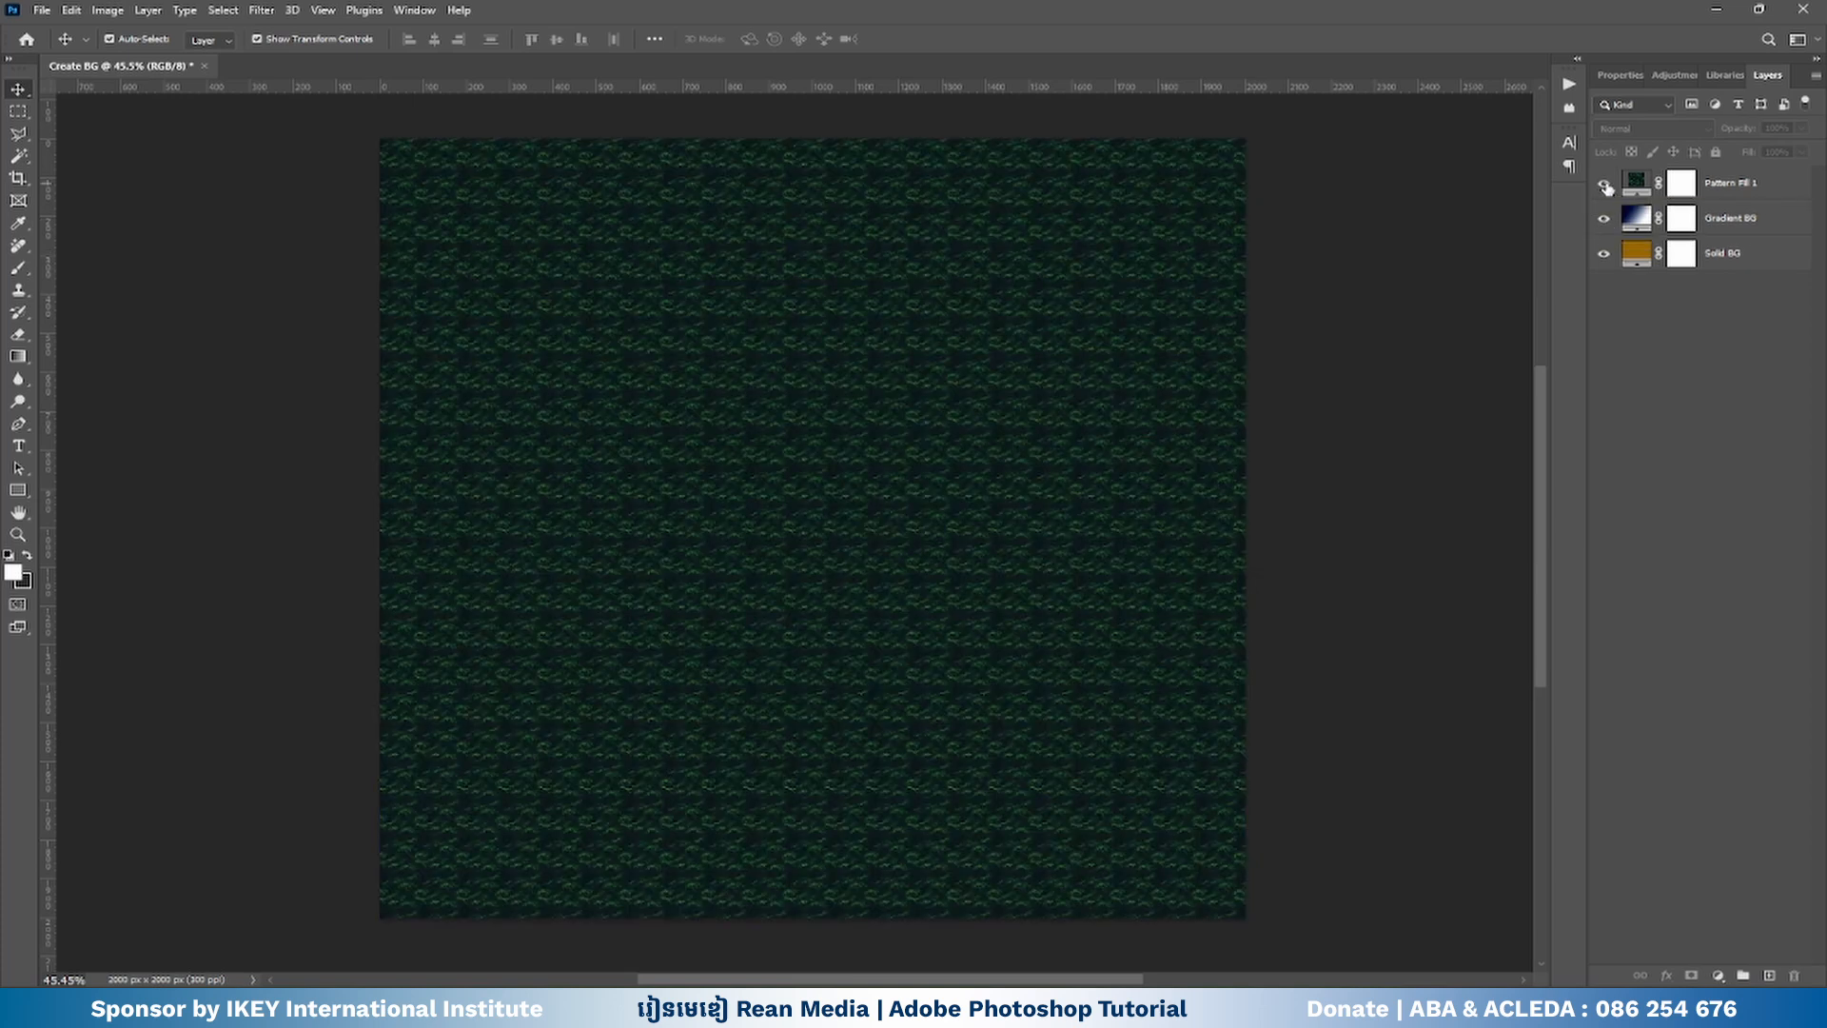
- Rename the Pattern Fill 1 layer as Pattern BG and deselect it
left_click(1748, 186)
left_click(1757, 183)
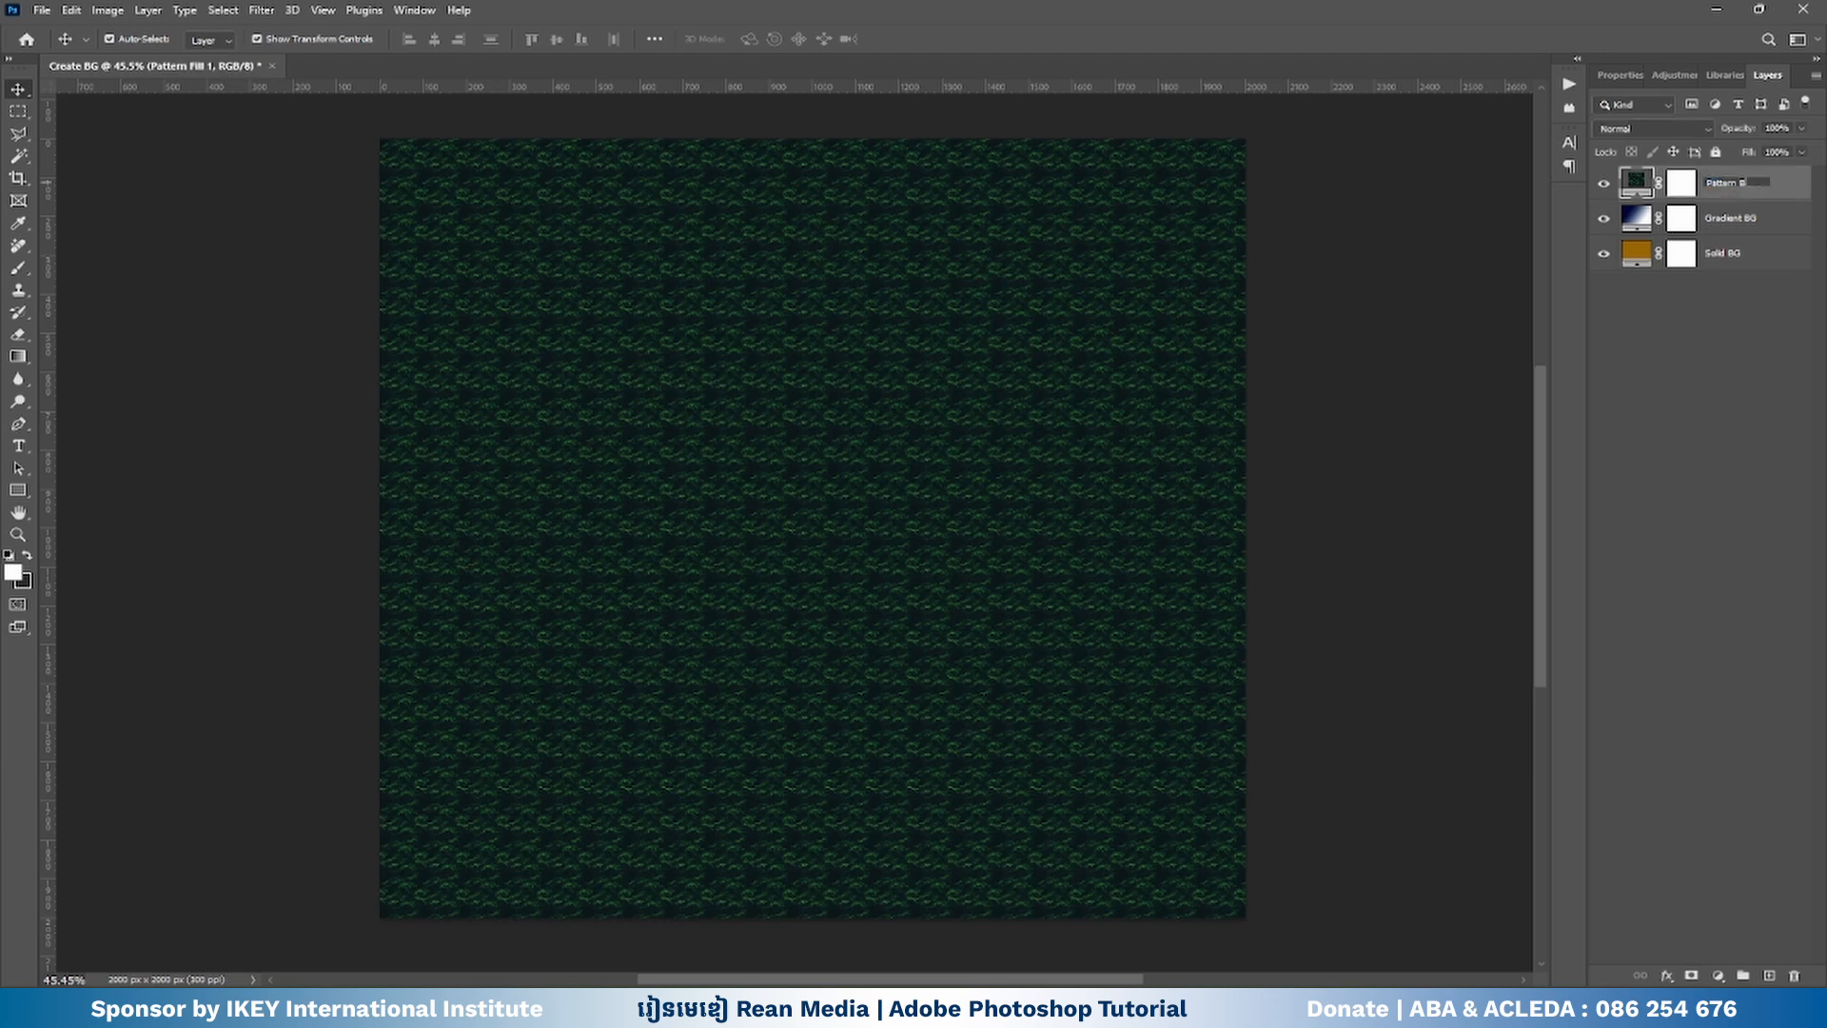
left_click(1815, 441)
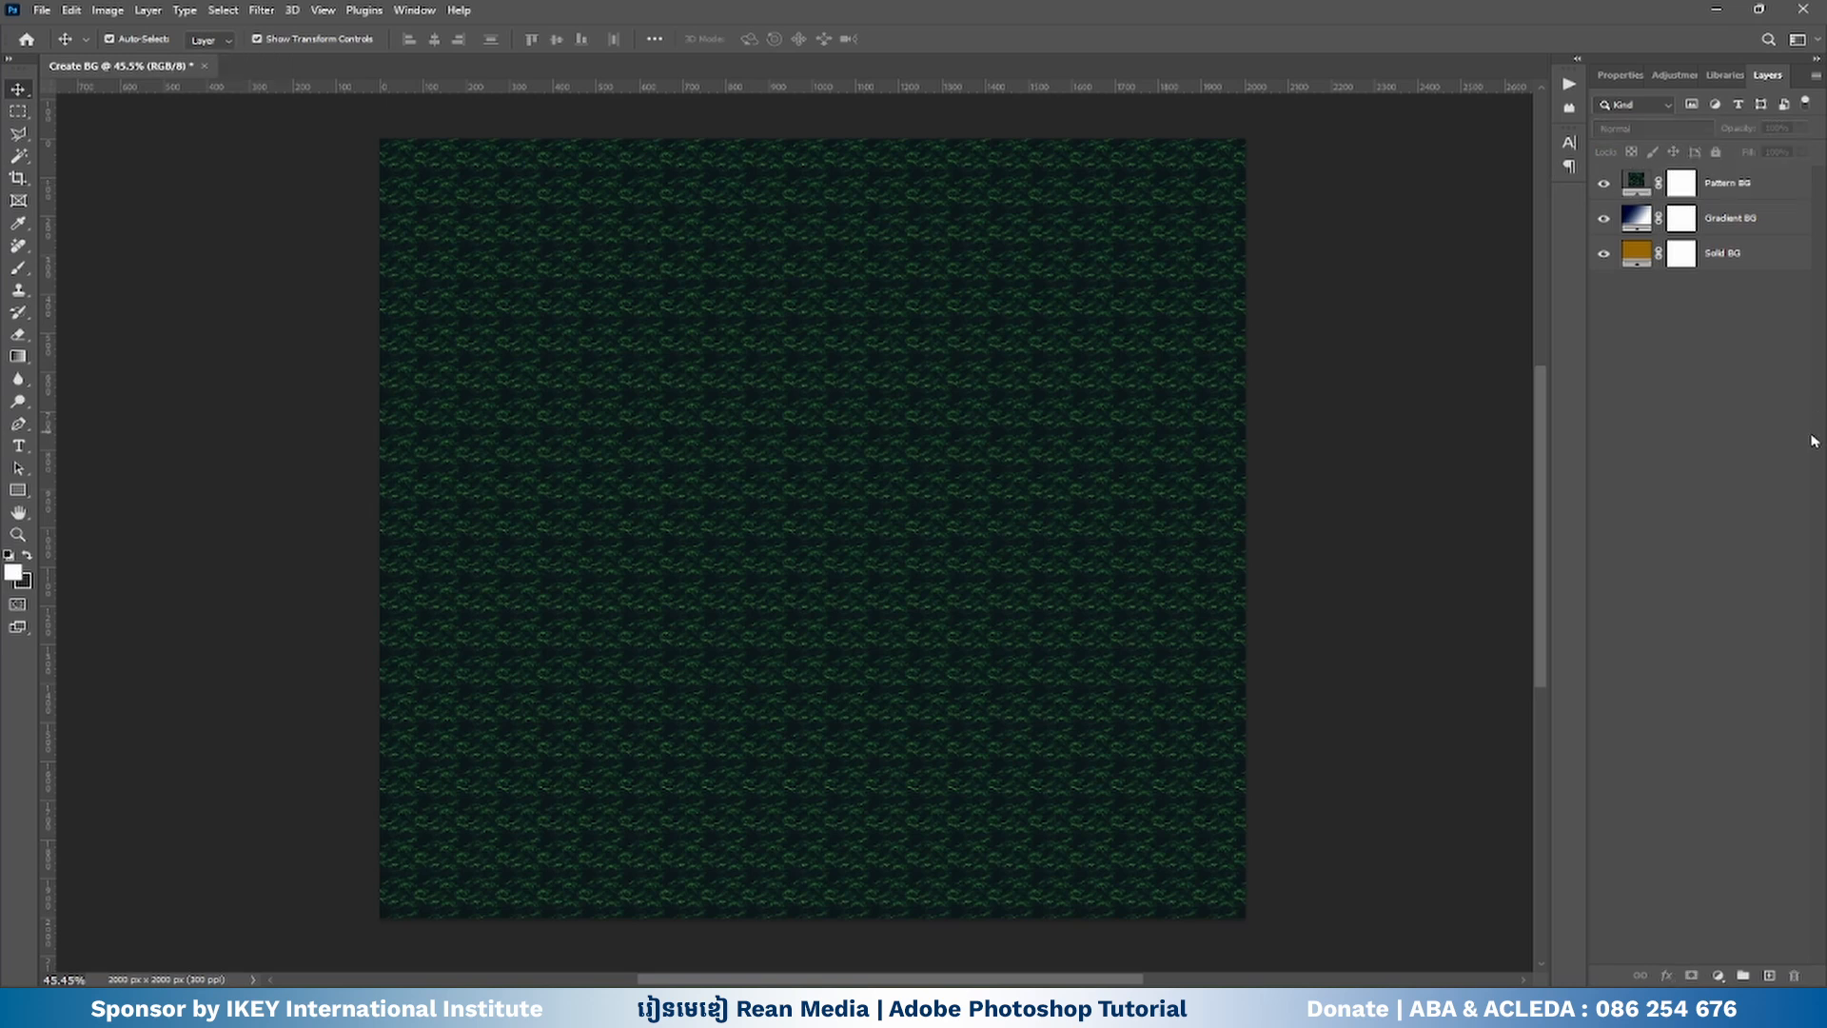